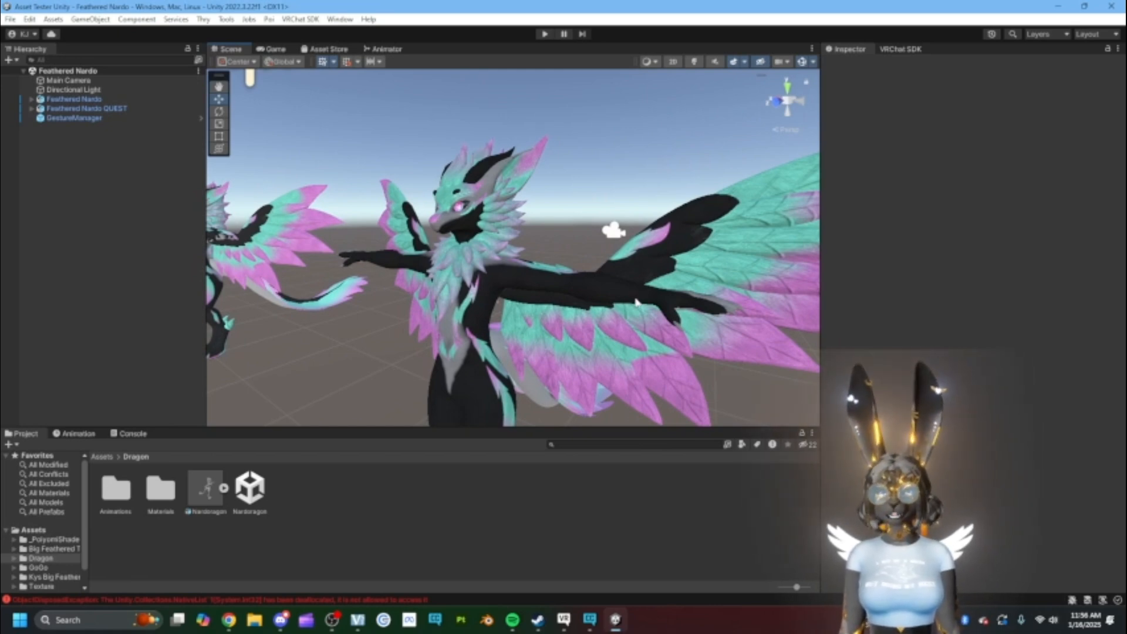
Step: Load the Wings Setup scene from the Kys Big Feathered Wings folder alongside the open scene and select its BigFeatheredWings object
right_drag(637, 302, 494, 306)
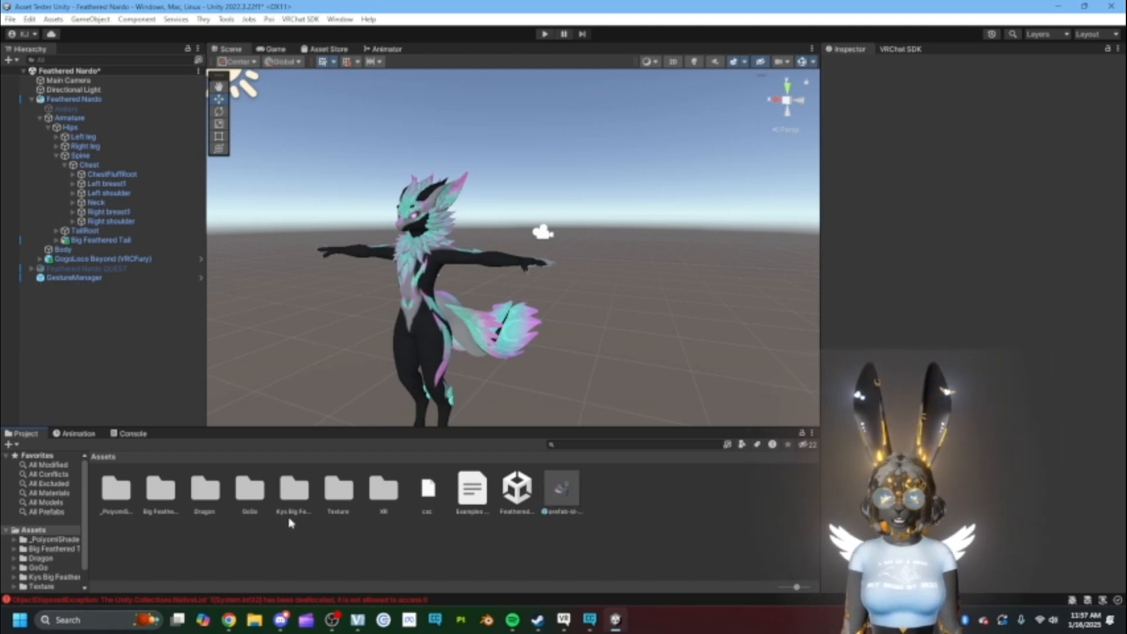
double_click(294, 493)
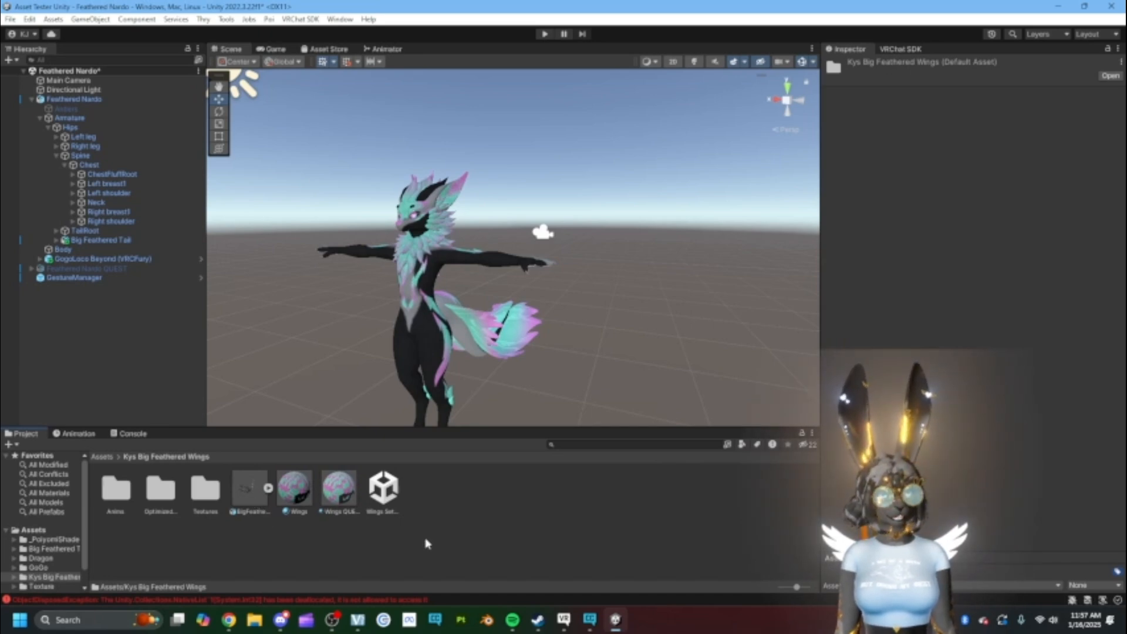
click(383, 488)
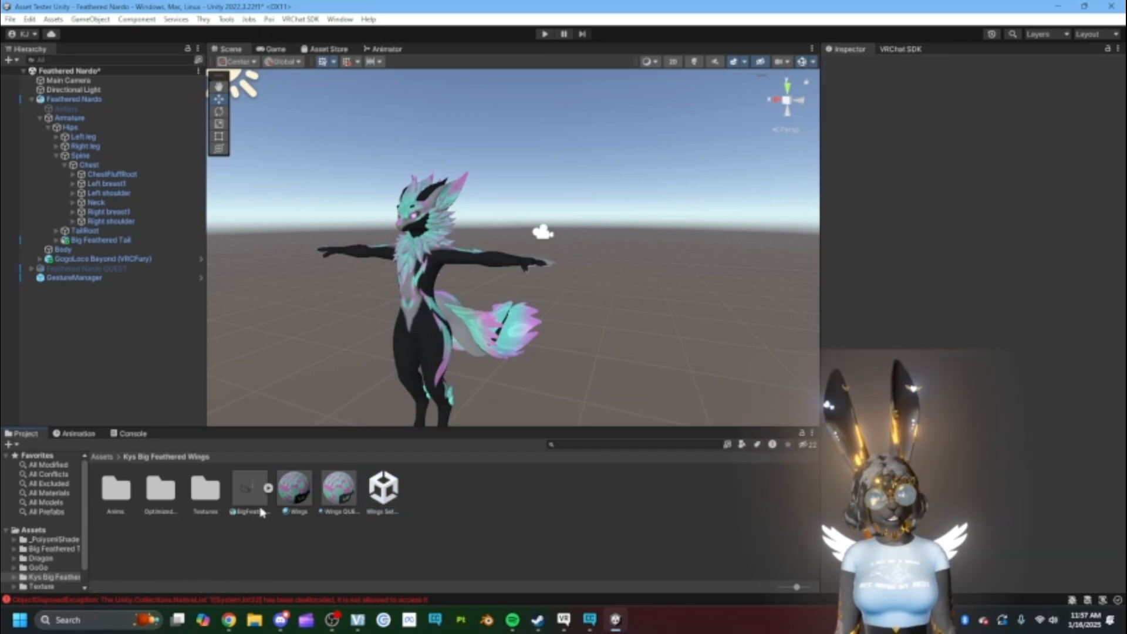
click(249, 490)
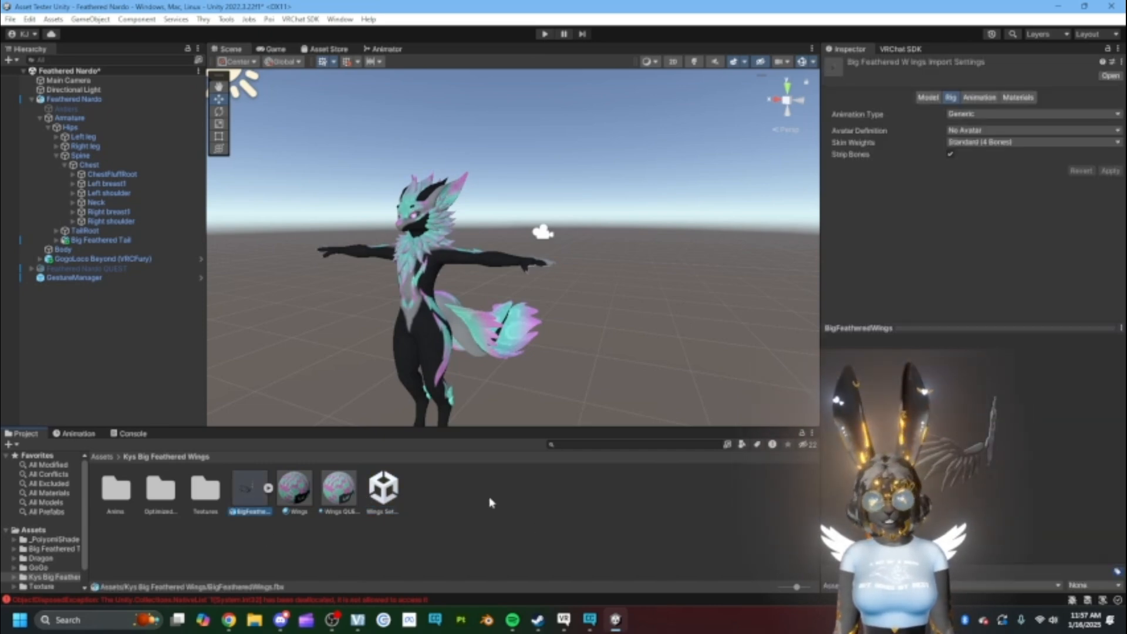
click(385, 492)
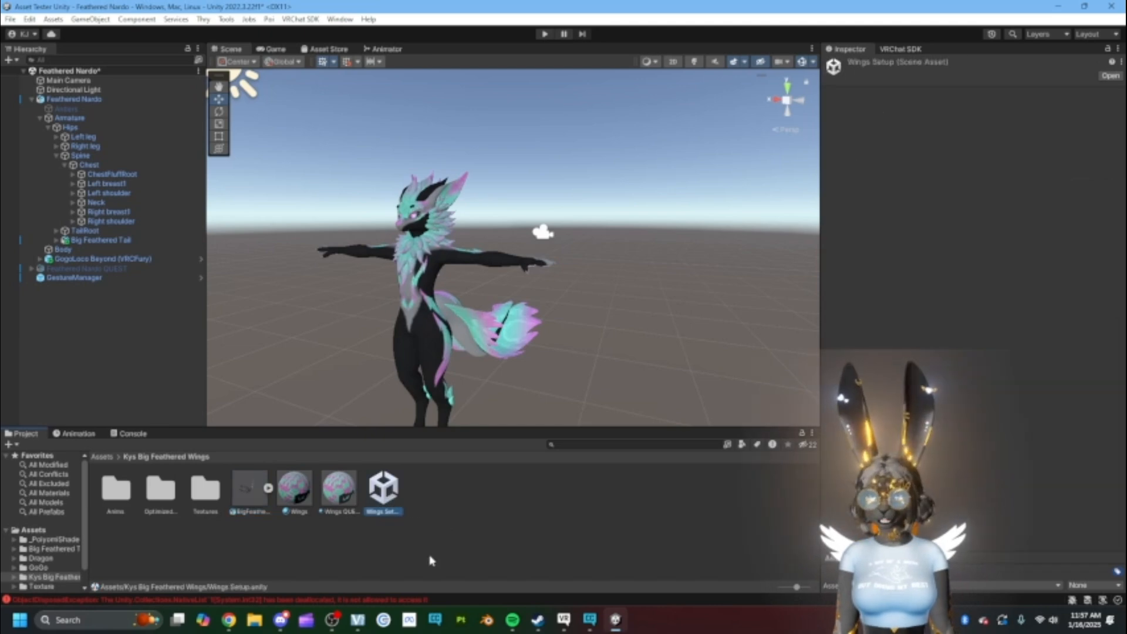
drag(395, 498, 42, 346)
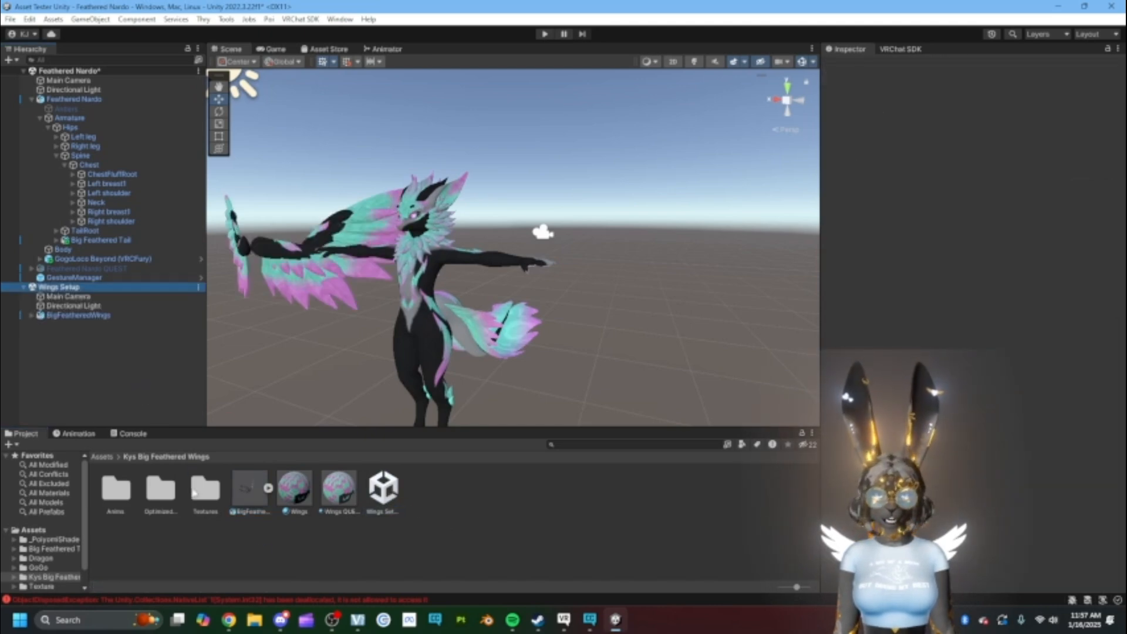
click(75, 315)
key(f)
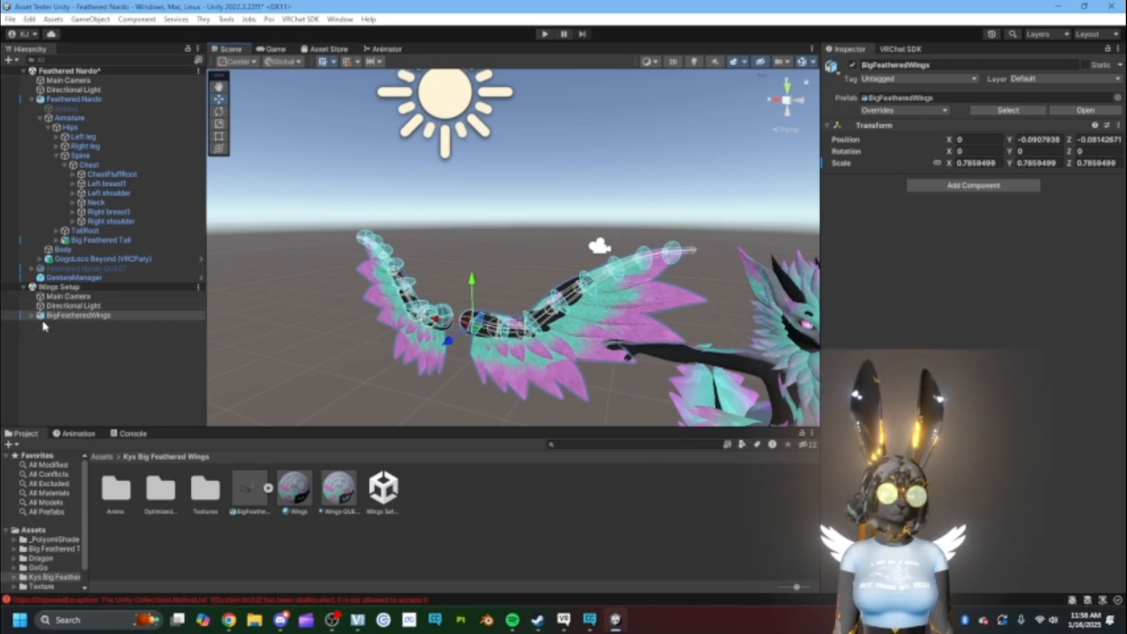
Step: Place the raw BigFeatheredWings model in the Wings Setup scene and expand its armature to the left and right wing bones for comparison
click(254, 499)
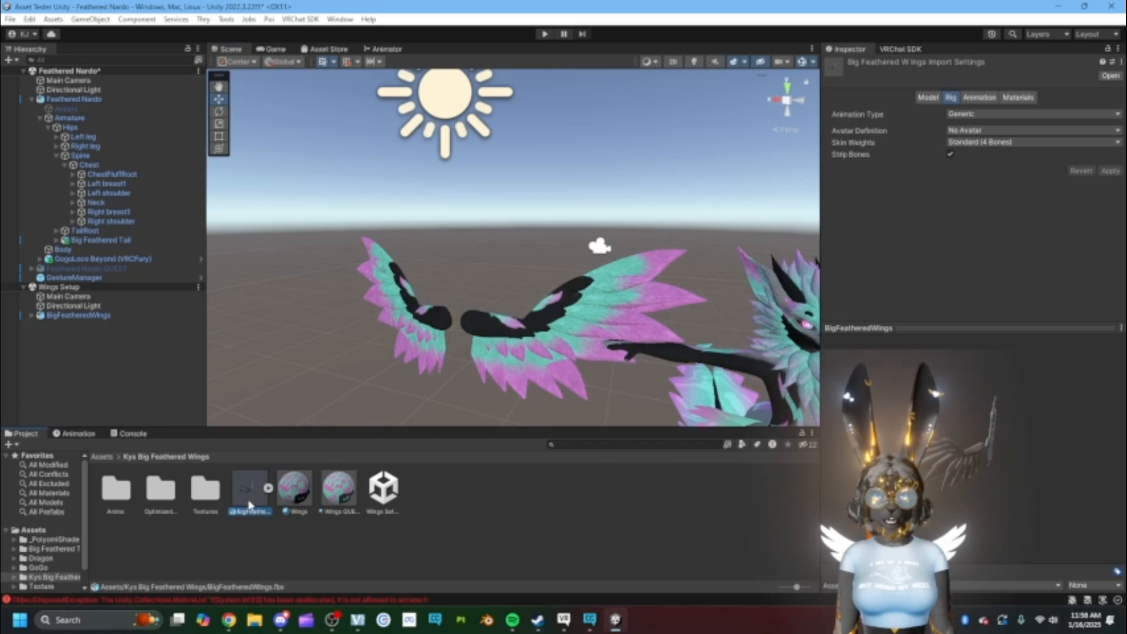
drag(250, 505, 94, 384)
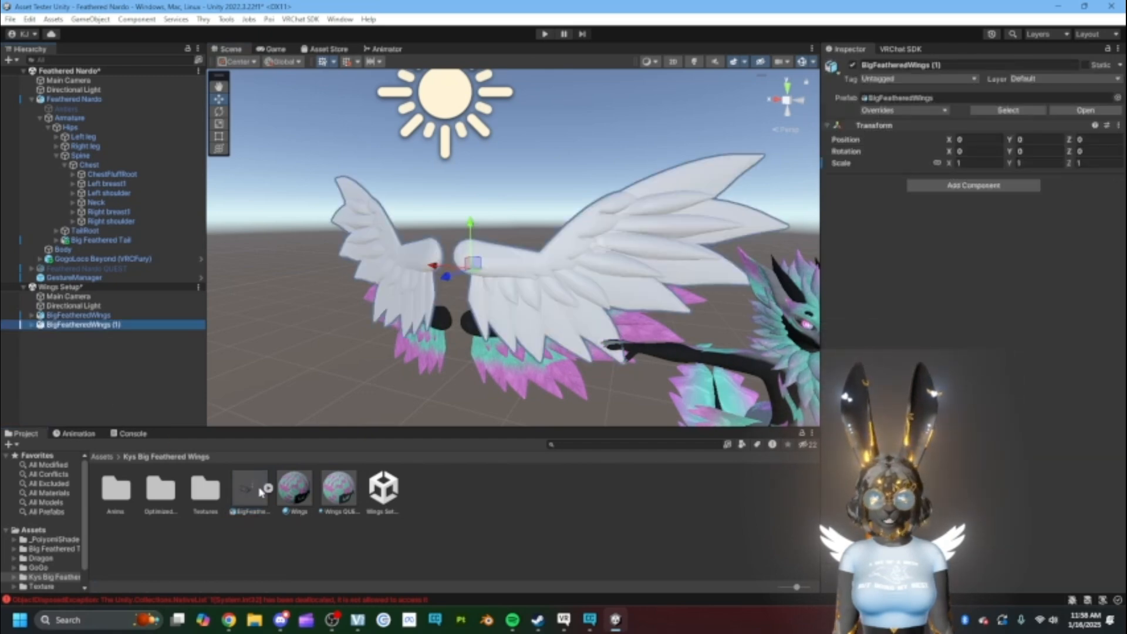
click(31, 324)
click(31, 316)
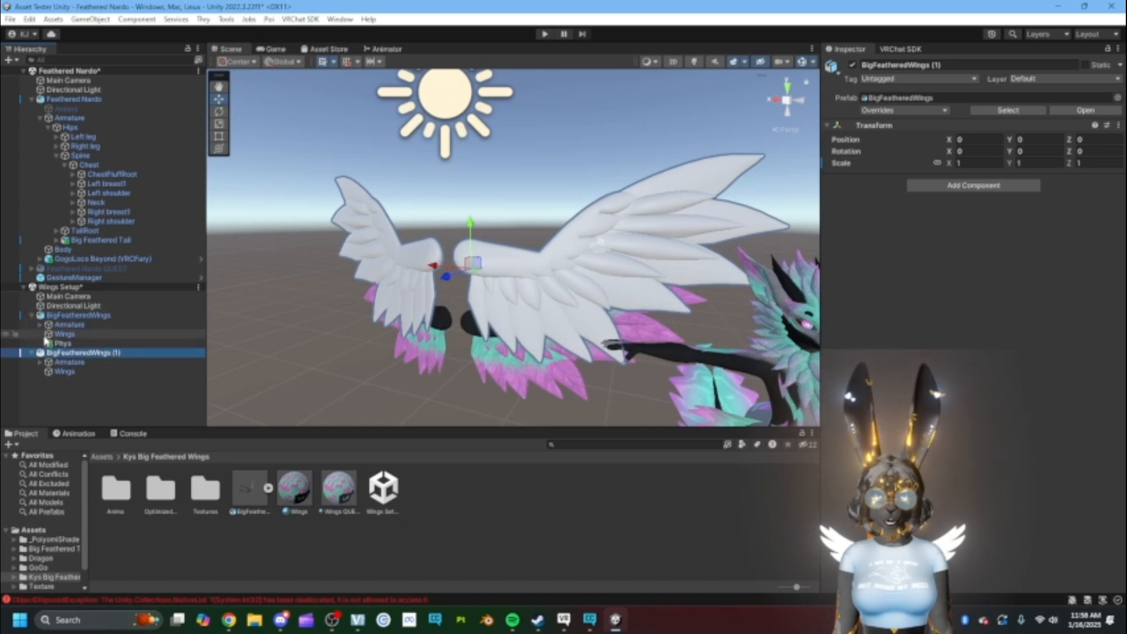
click(39, 362)
click(48, 372)
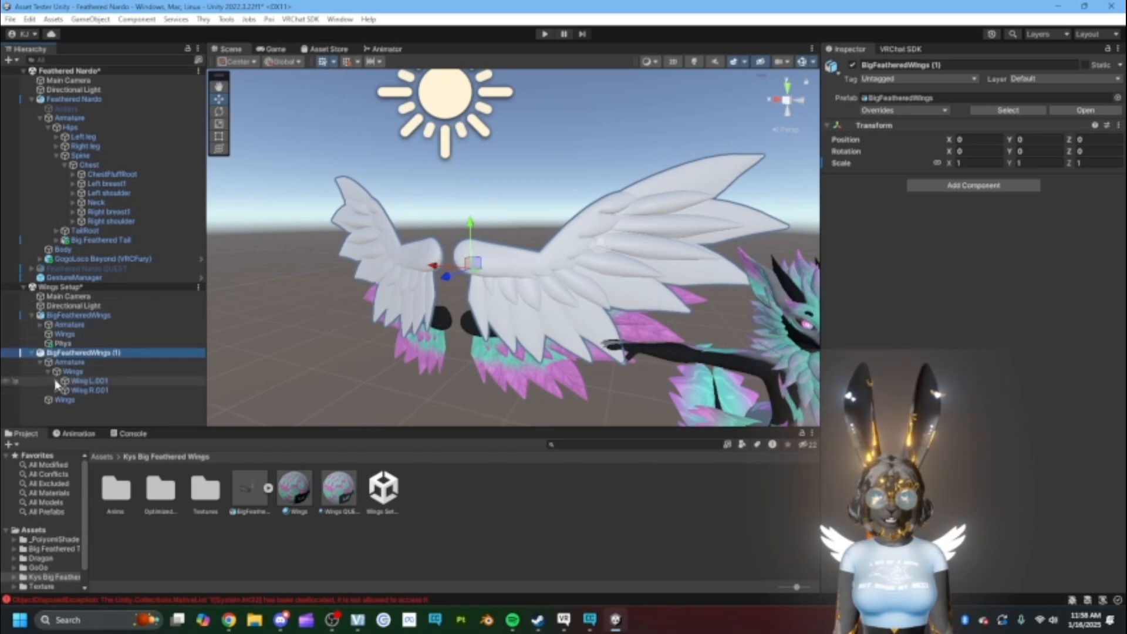
click(58, 381)
click(59, 390)
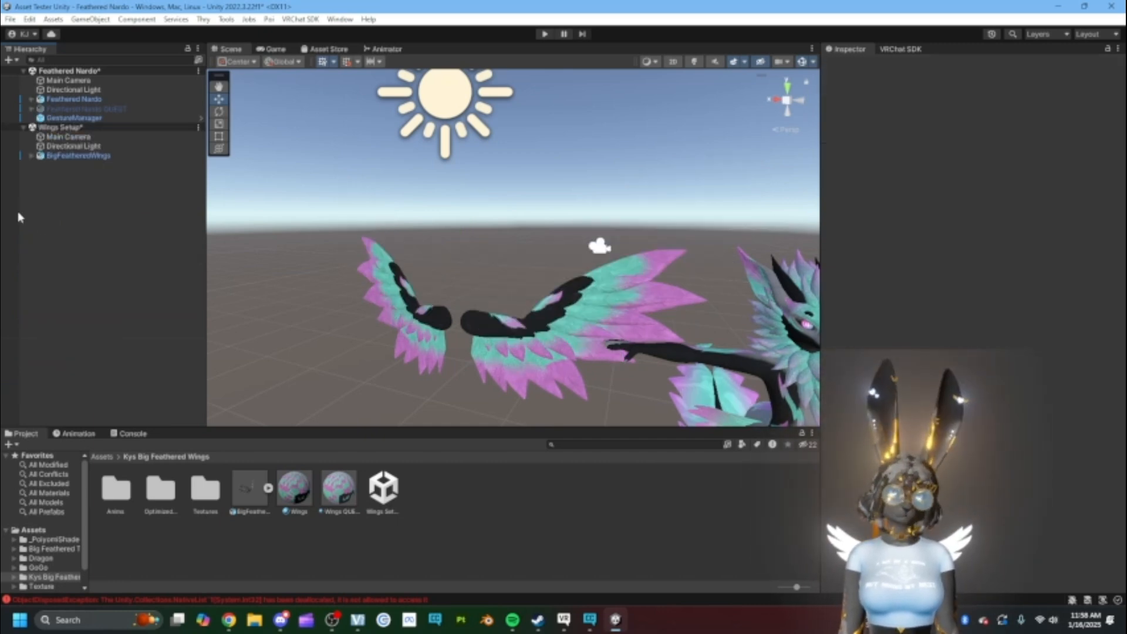
Step: Move BigFeatheredWings into the Feathered Nardo scene and remove the Wings Setup scene without saving its changes
click(80, 157)
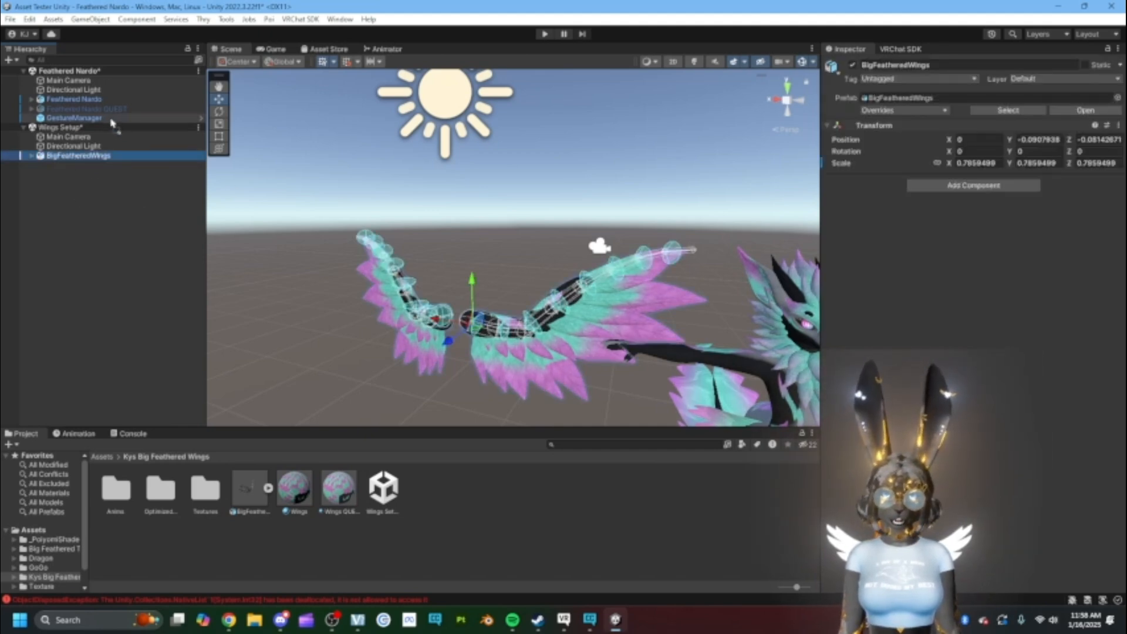
drag(111, 122, 108, 117)
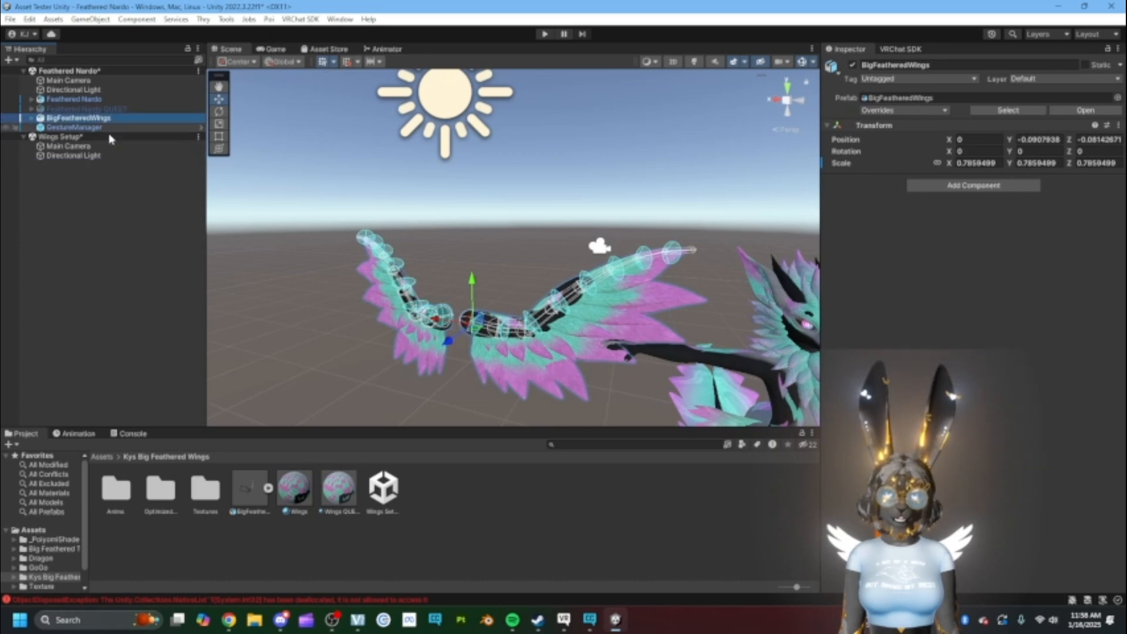
right_click(59, 141)
click(89, 222)
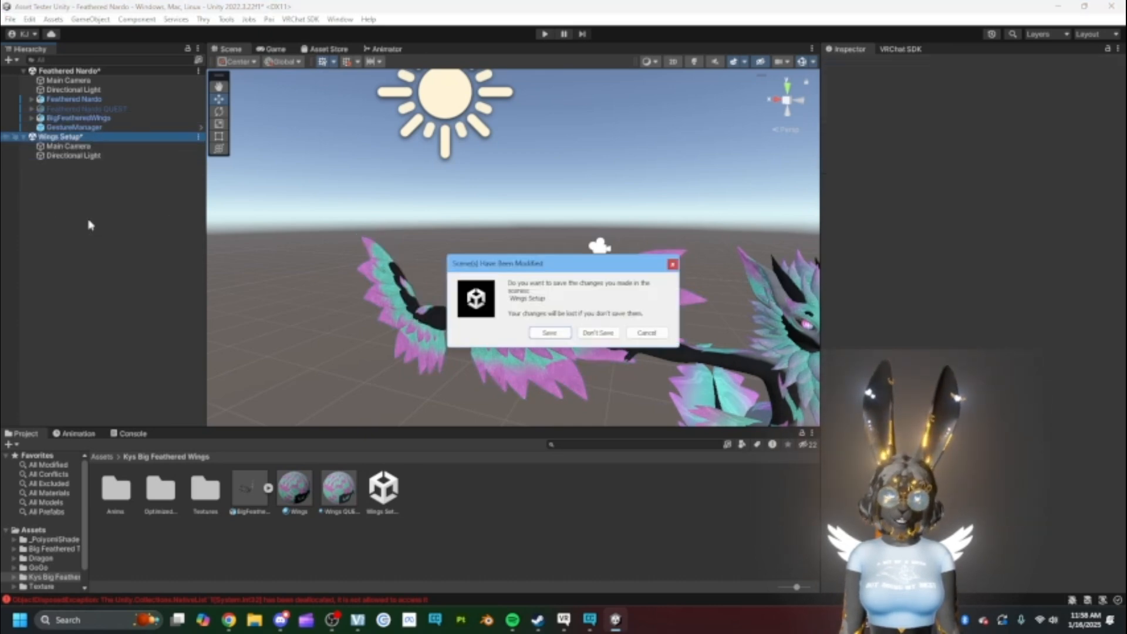
click(603, 338)
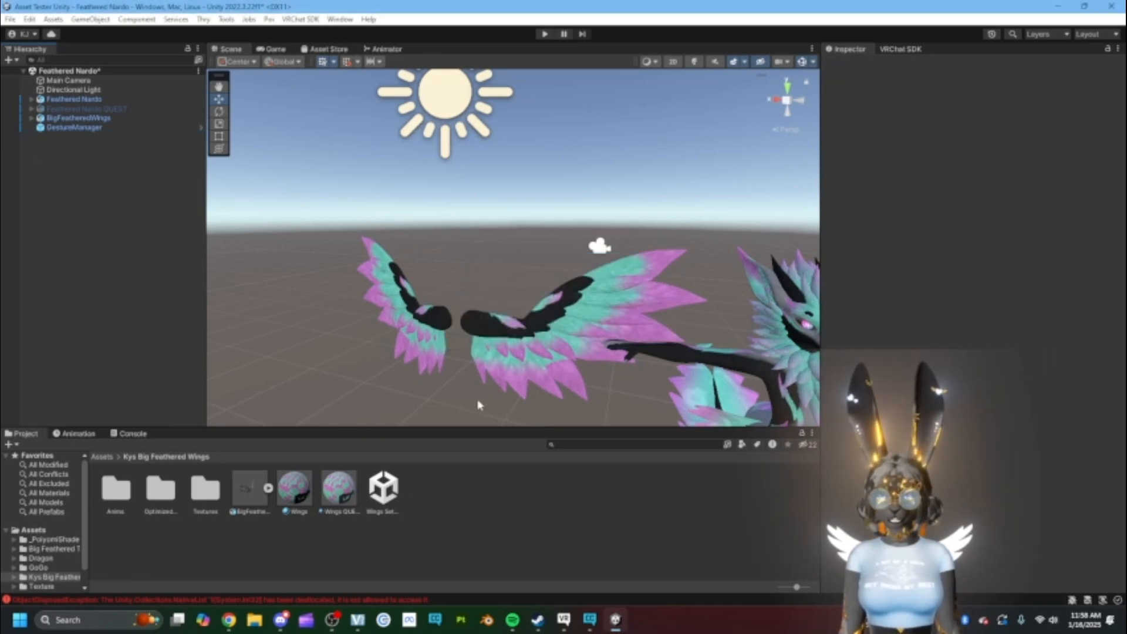
Step: Load the original Wings Setup scene again and remove it from the hierarchy
drag(383, 487, 169, 345)
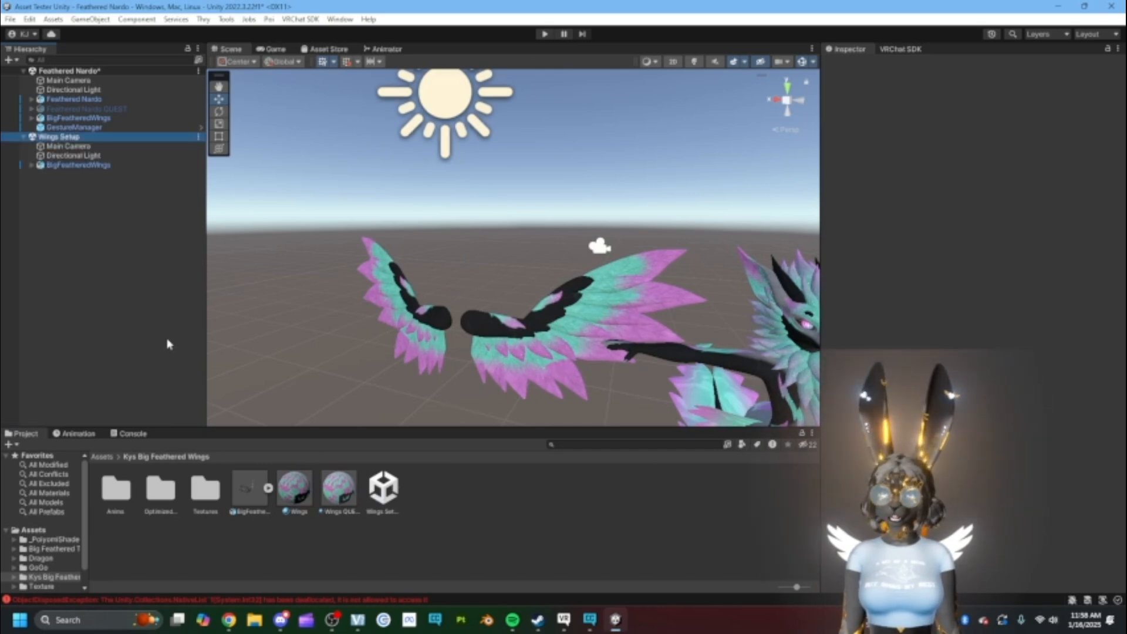
click(65, 243)
Step: Move BigFeatheredWings sideways onto the Feathered Nardo avatar and set its X position to -2
click(78, 118)
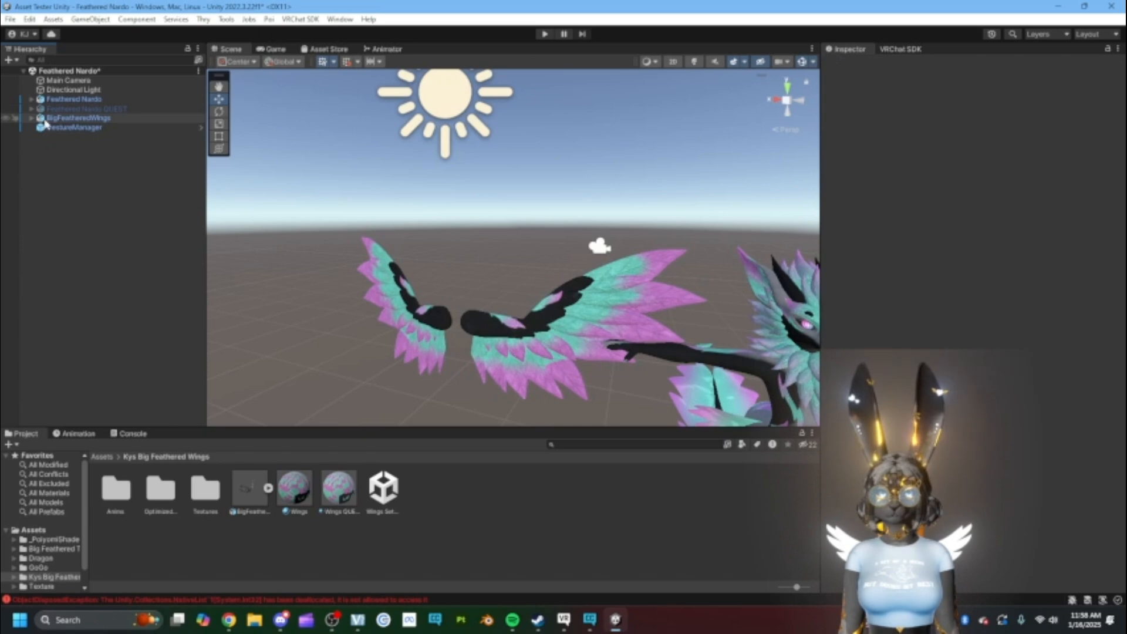
click(78, 118)
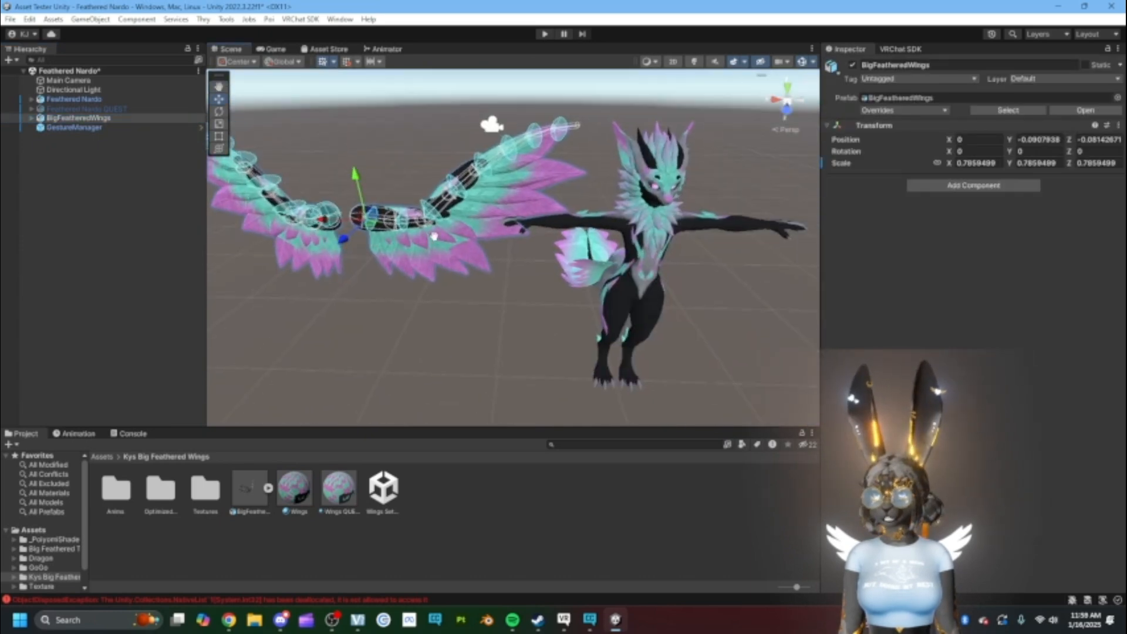
middle_drag(434, 236, 469, 245)
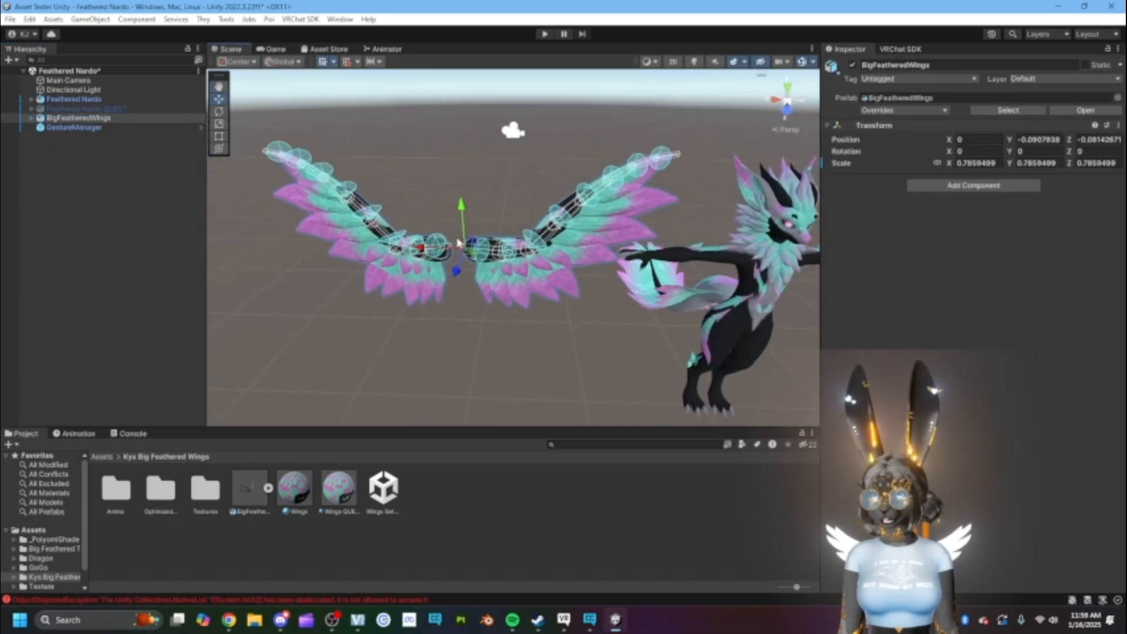
middle_drag(528, 271, 516, 280)
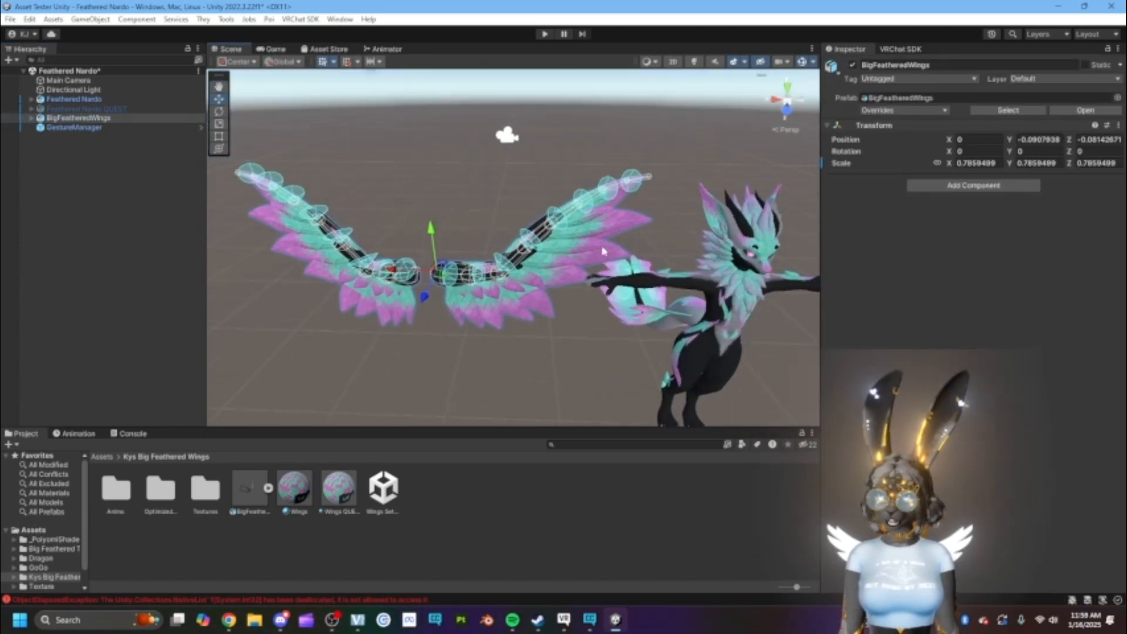
middle_drag(757, 237, 593, 251)
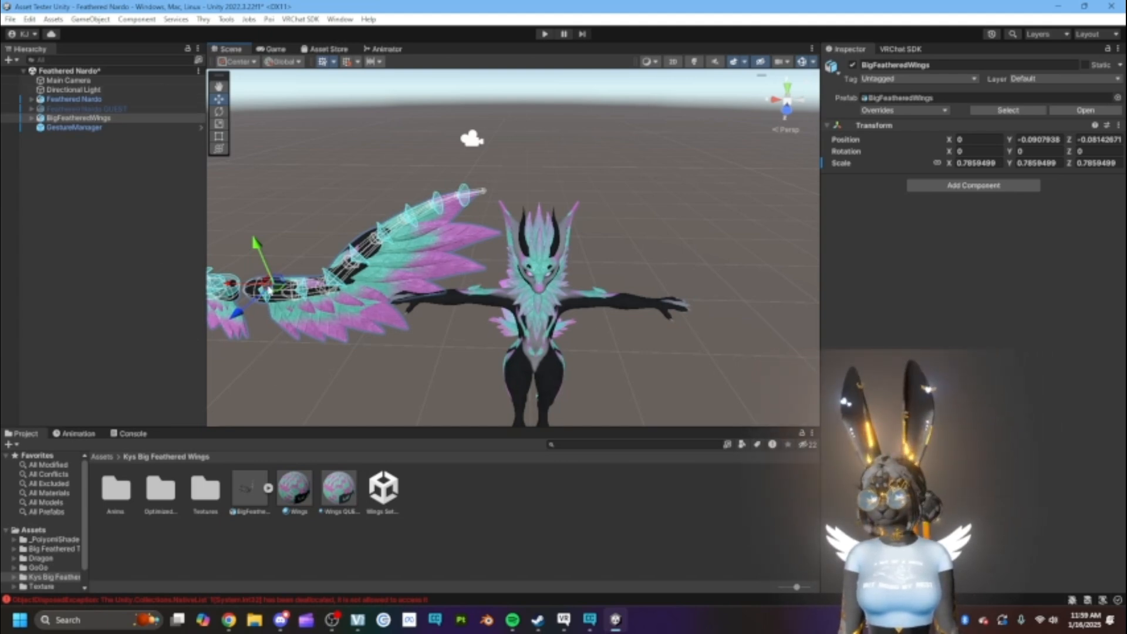
drag(268, 290, 499, 312)
click(990, 140)
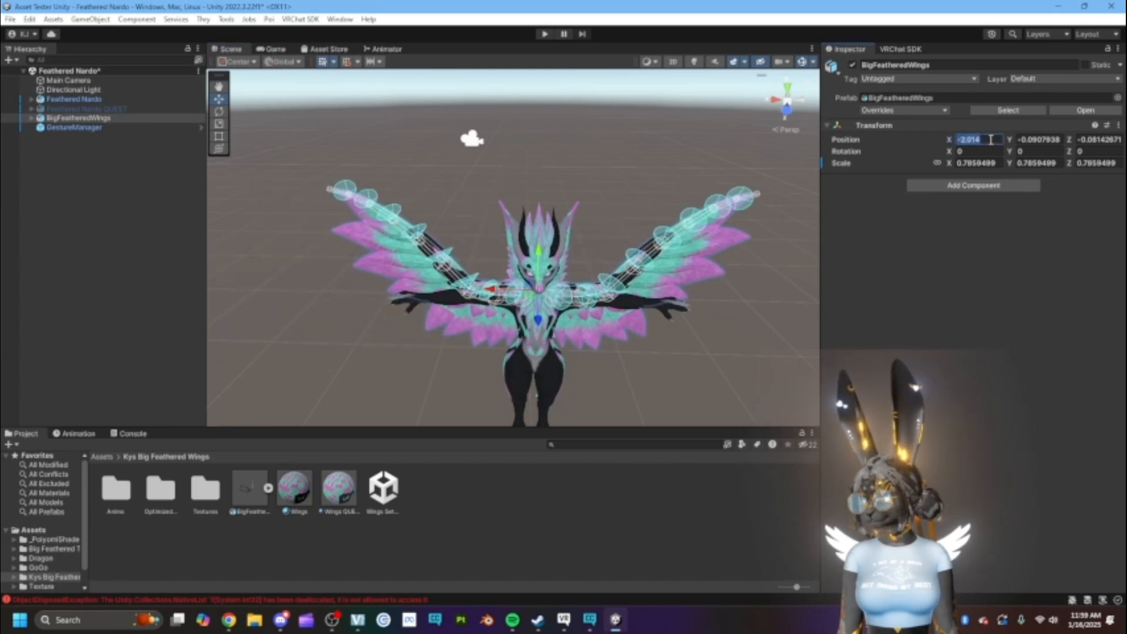
text(-2)
key(Return)
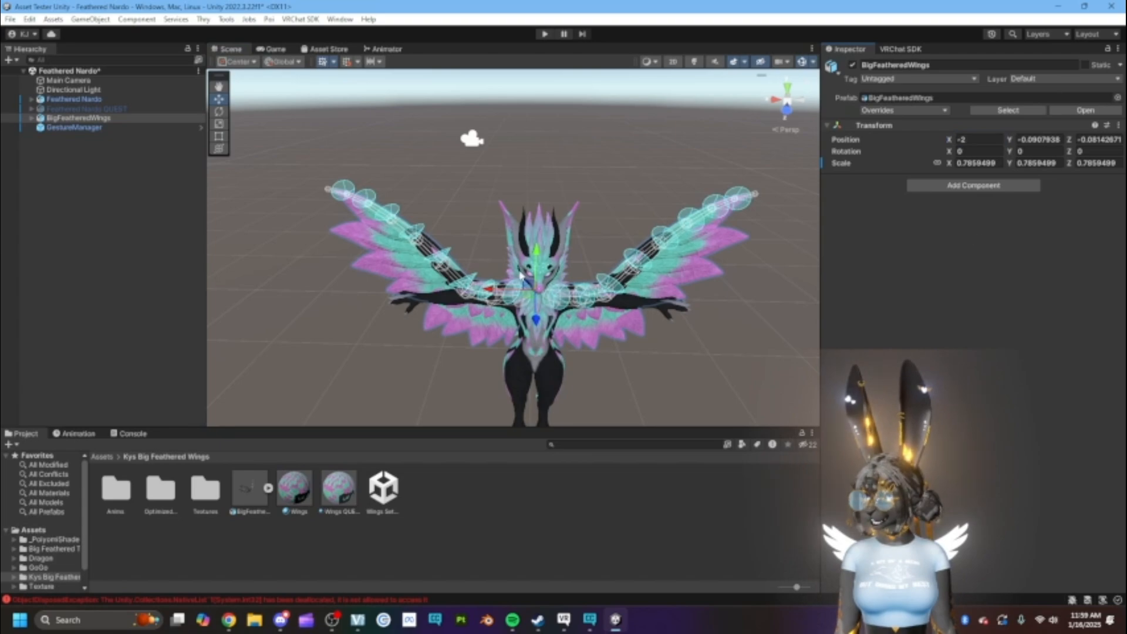
Step: Examine how the wings sit on the avatar from several sides, and the phys bone settings on the wings' Phys object
right_drag(522, 276, 452, 292)
click(454, 291)
middle_drag(453, 291, 465, 283)
right_drag(465, 283, 490, 284)
middle_drag(491, 284, 521, 291)
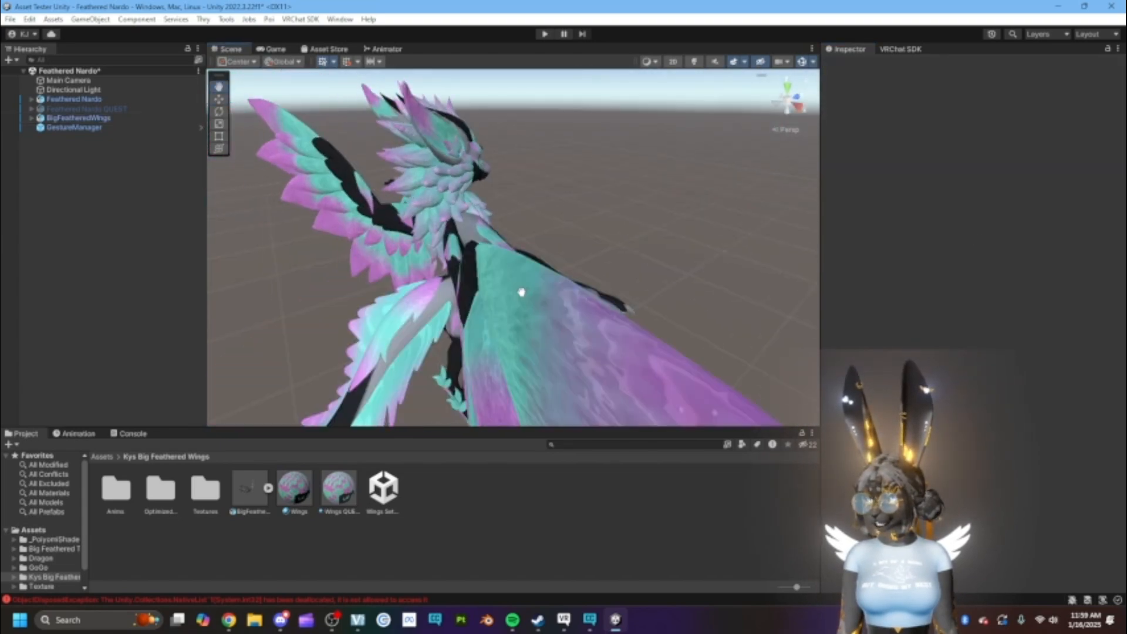
right_drag(522, 292, 463, 300)
middle_drag(463, 300, 659, 307)
right_drag(659, 307, 694, 311)
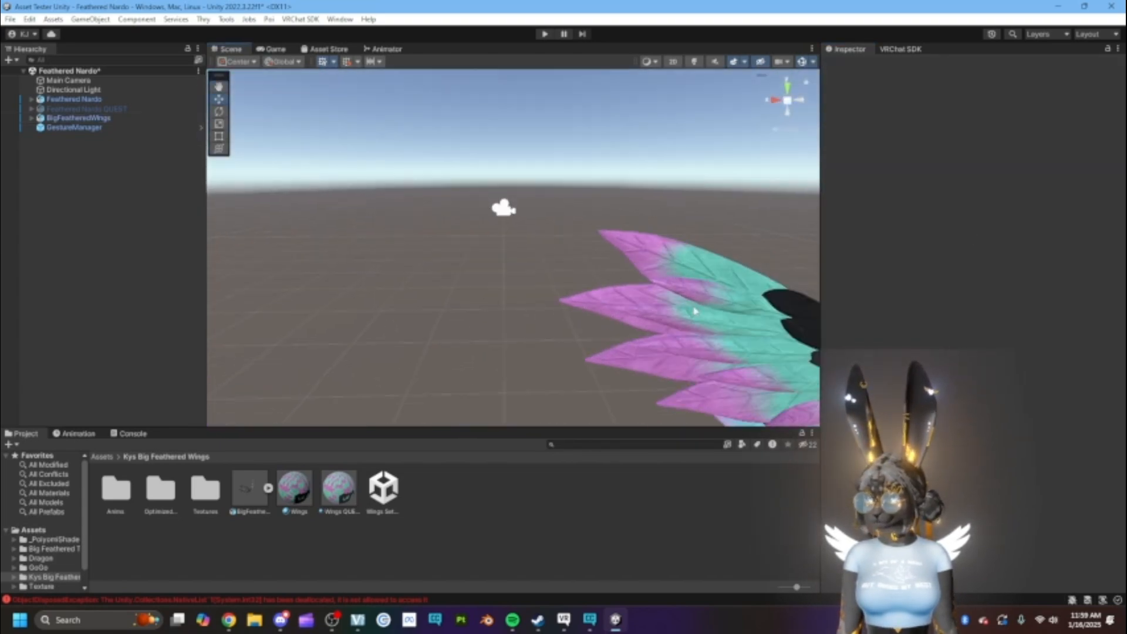
middle_drag(695, 311, 529, 299)
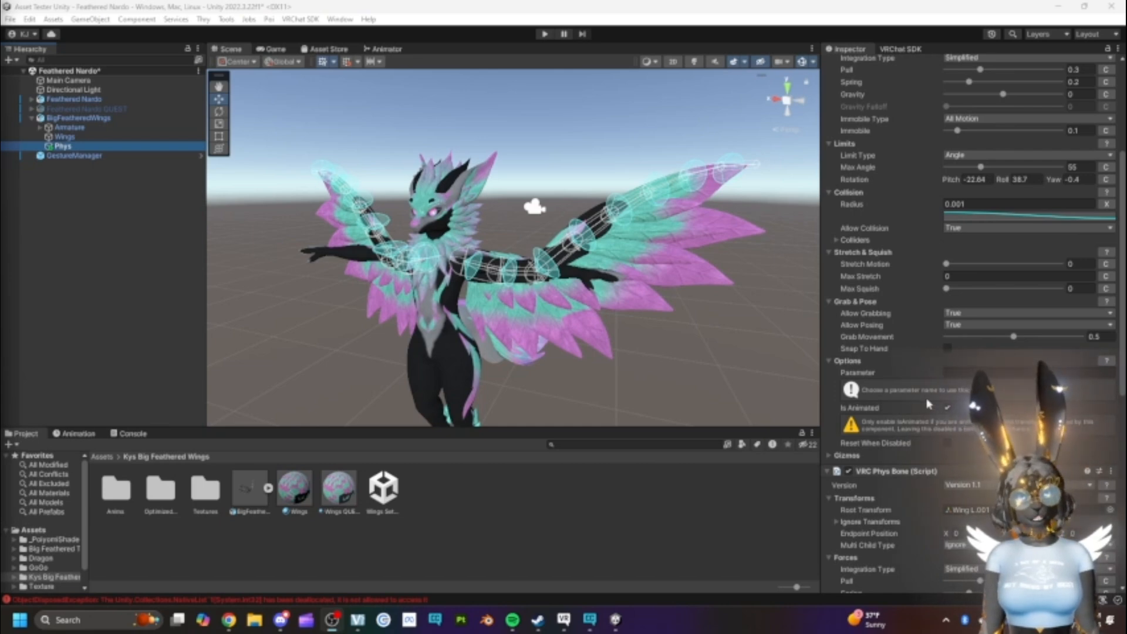
mouse_move(896, 414)
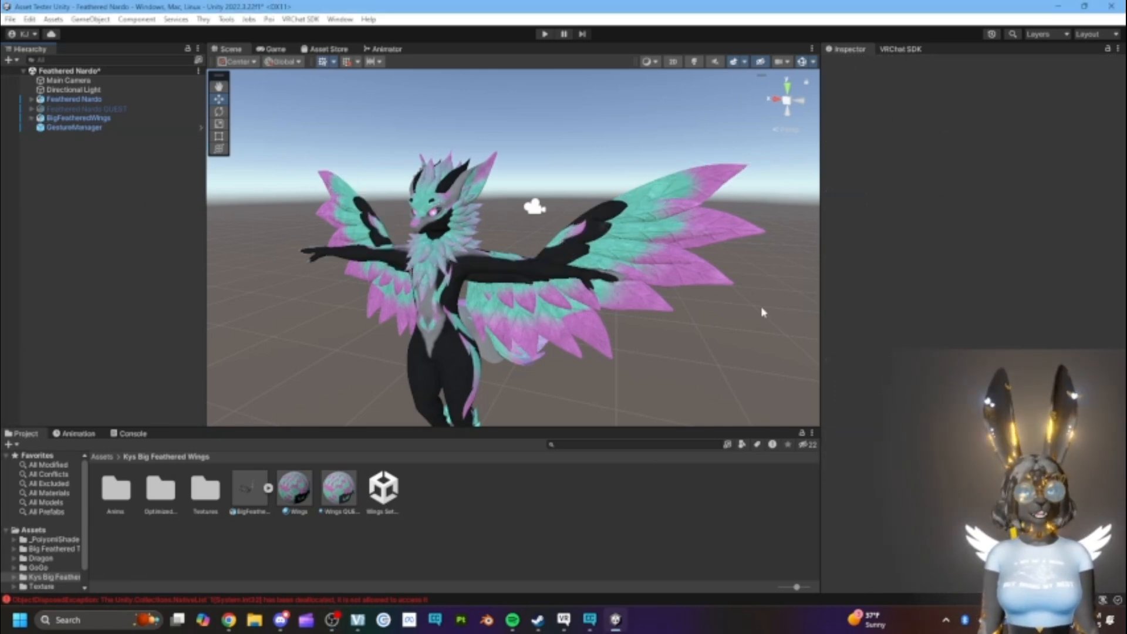
Step: Expand the Feathered Nardo armature through Hips and Spine, and parent BigFeatheredWings under the Chest bone
click(31, 99)
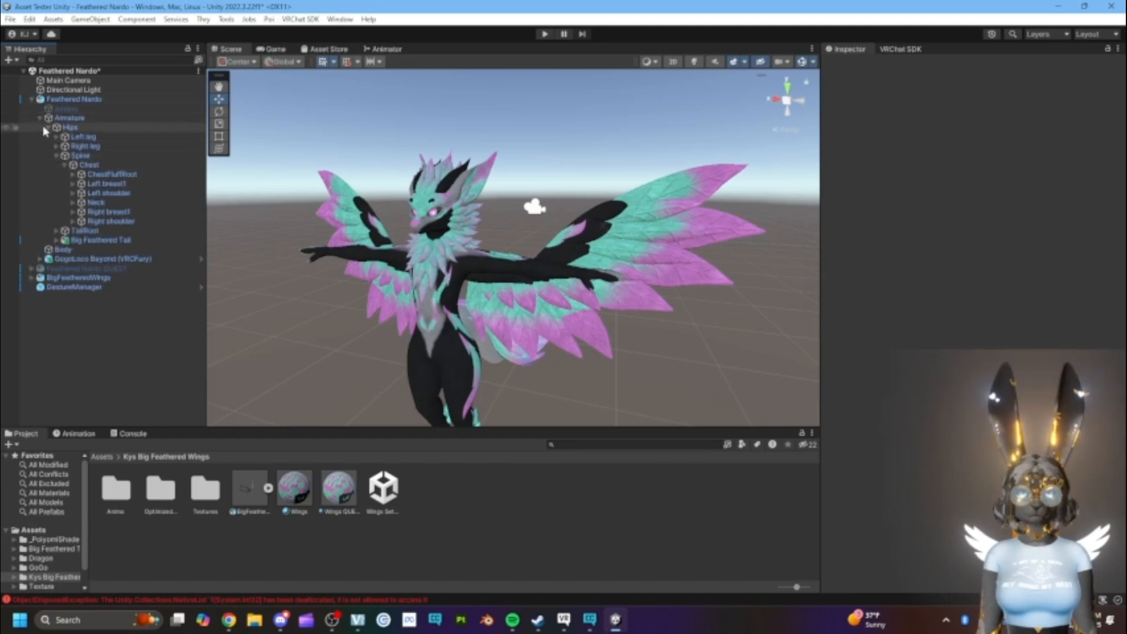
click(40, 118)
click(39, 118)
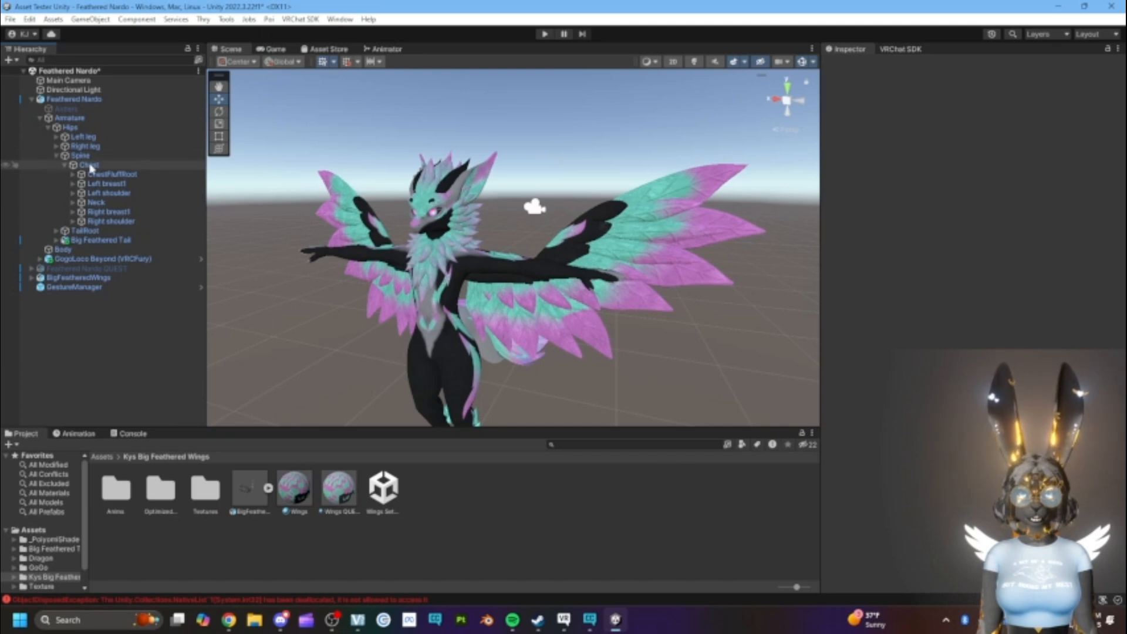
click(57, 155)
click(45, 128)
click(45, 128)
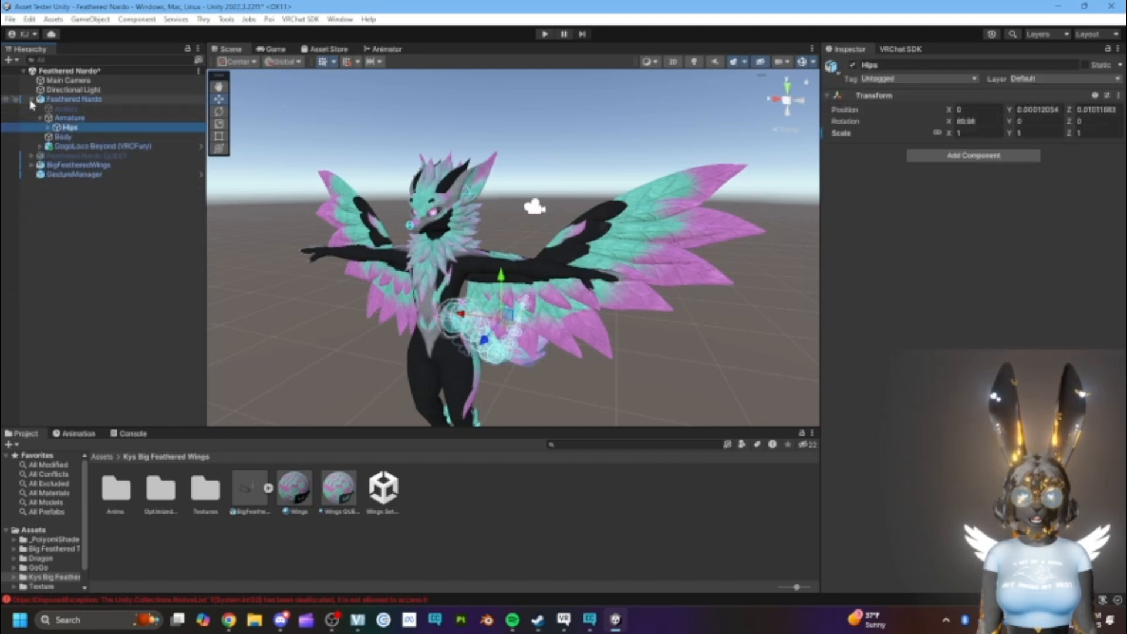
click(48, 128)
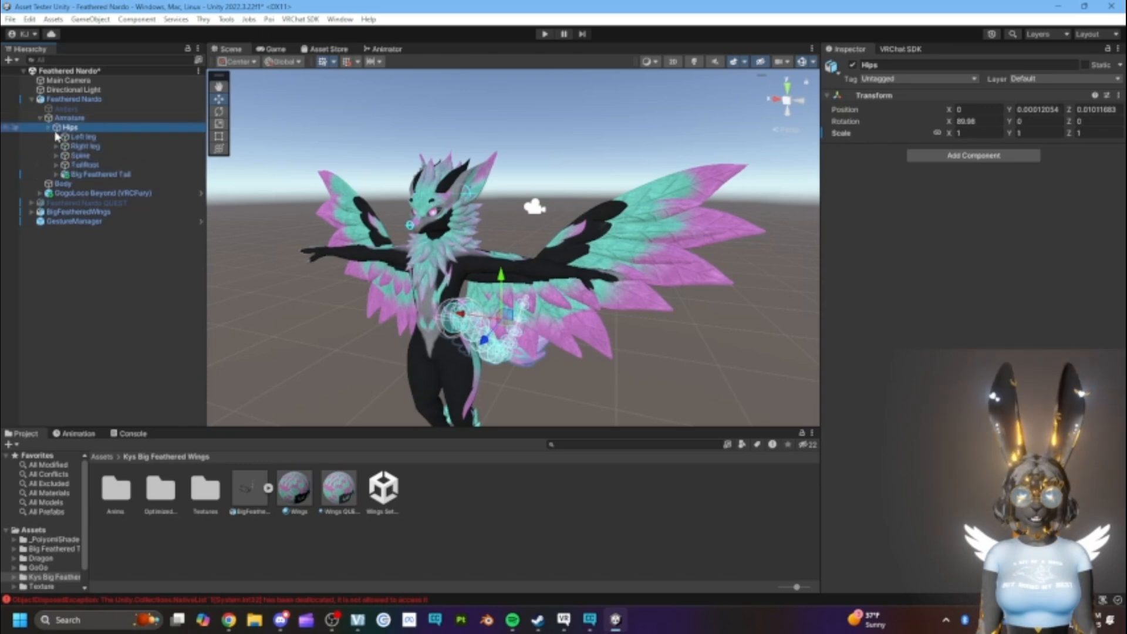
click(56, 155)
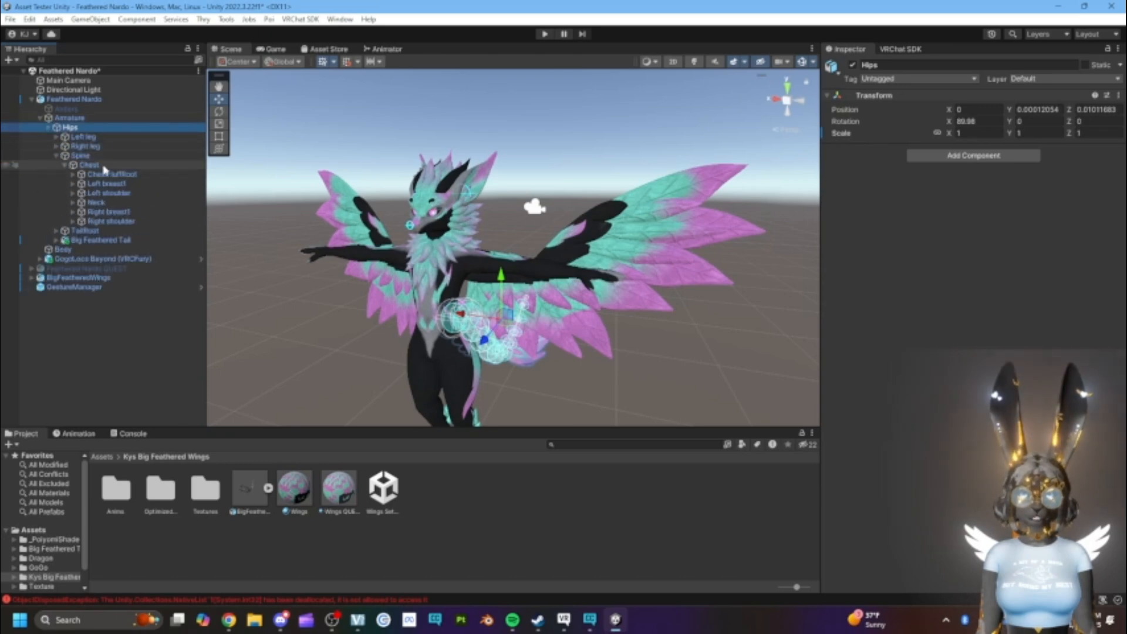
click(78, 278)
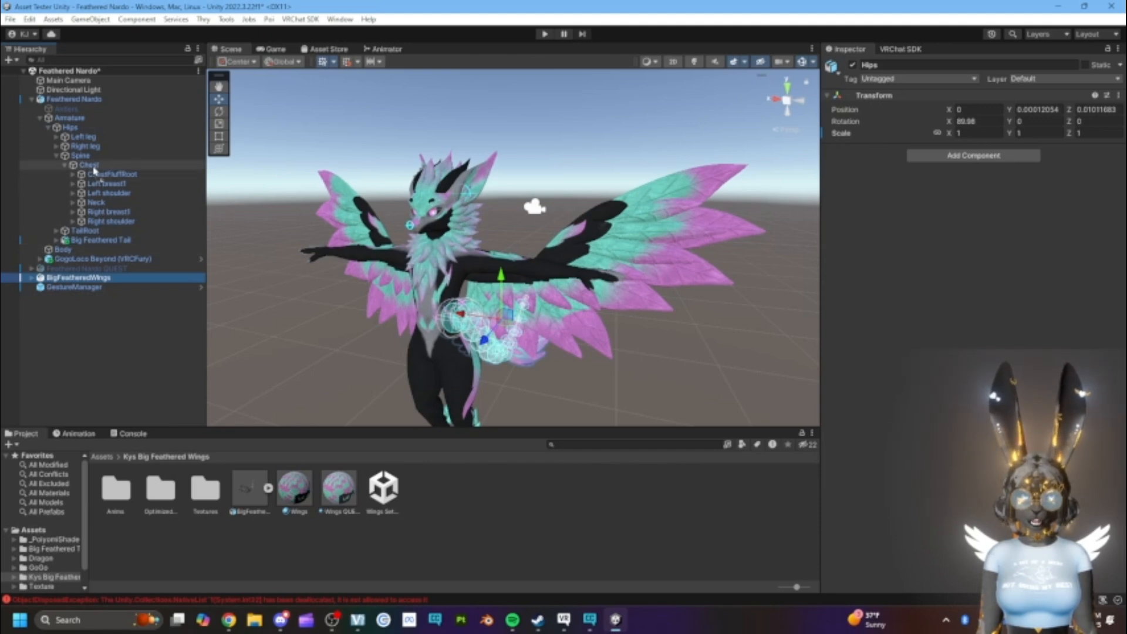
drag(94, 170, 93, 167)
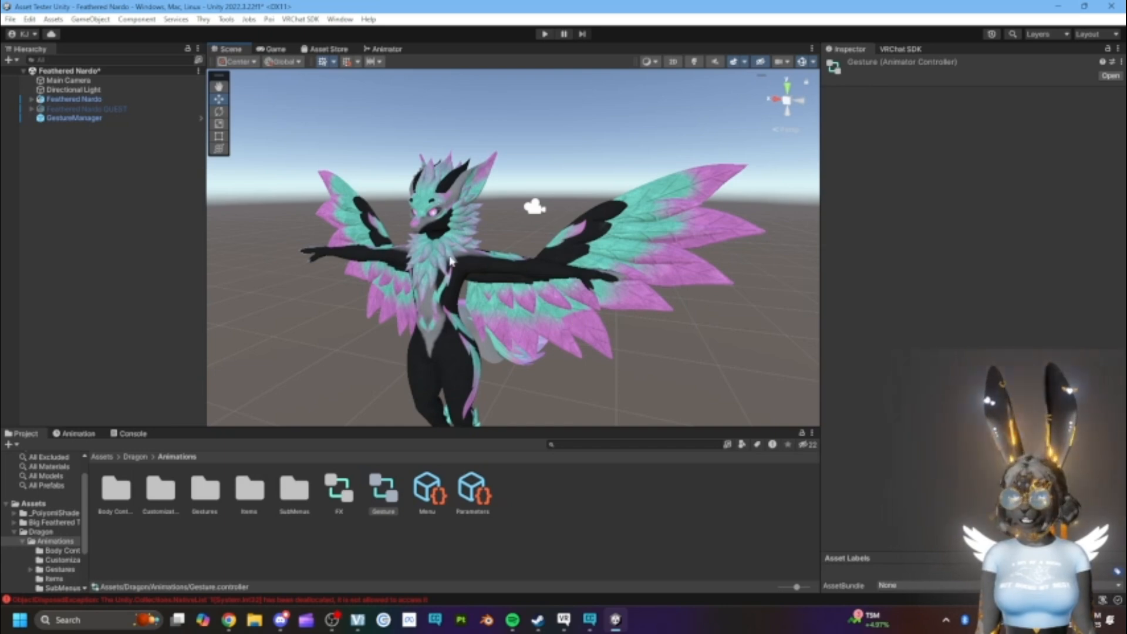
Step: Find the expression Parameters asset assigned in the Feathered Nardo avatar's VRC Avatar Descriptor and open it for editing
click(563, 357)
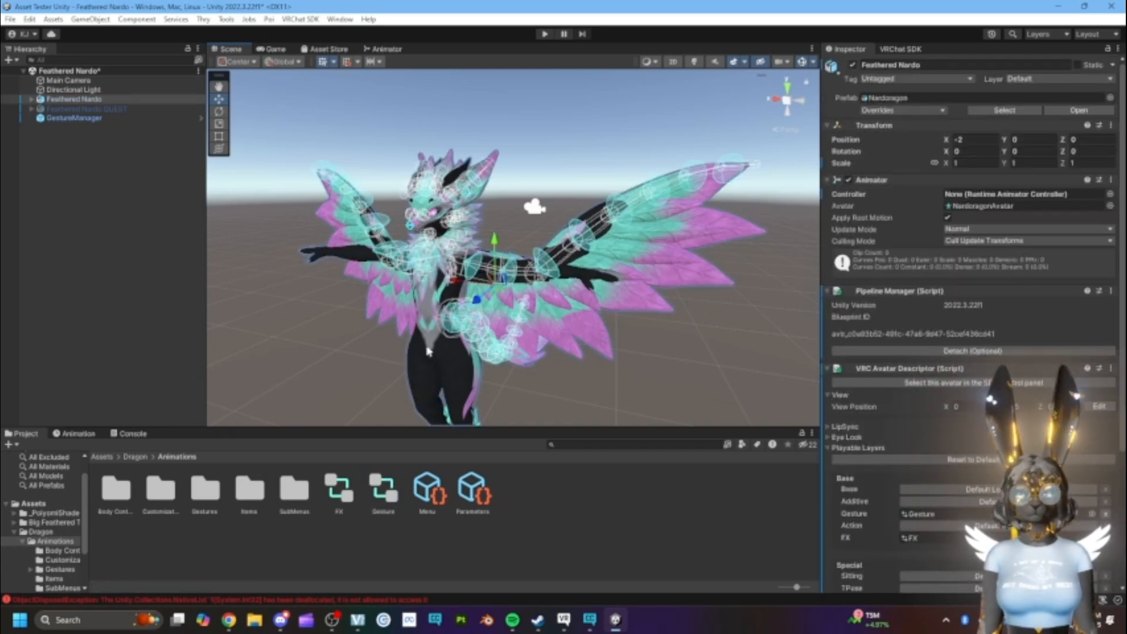
scroll(923, 379, down, 3)
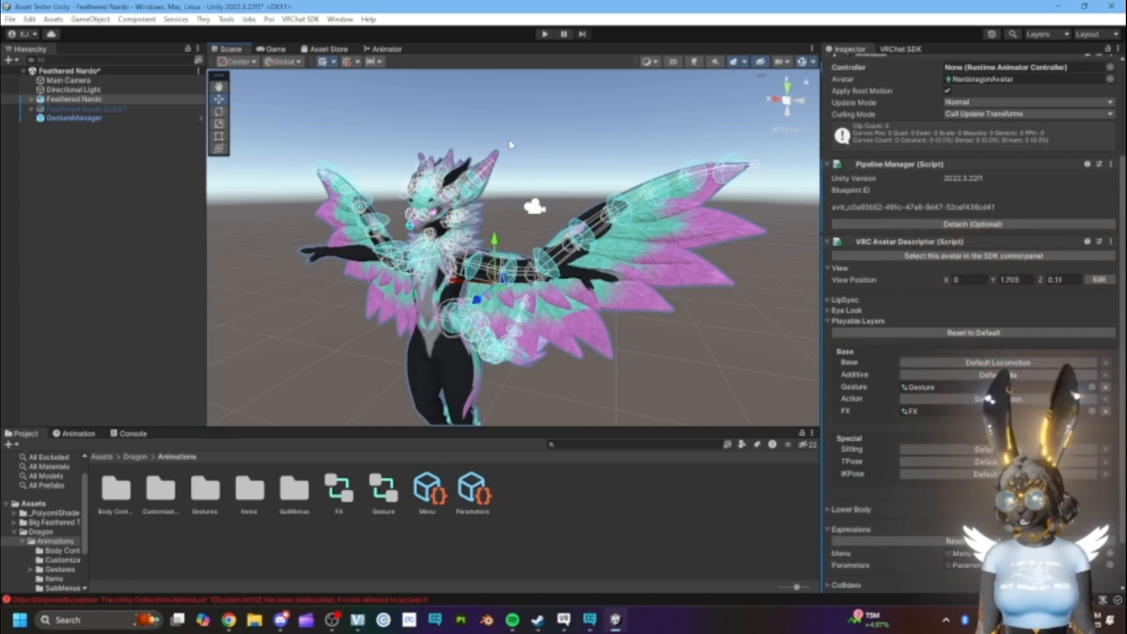
scroll(998, 246, down, 1)
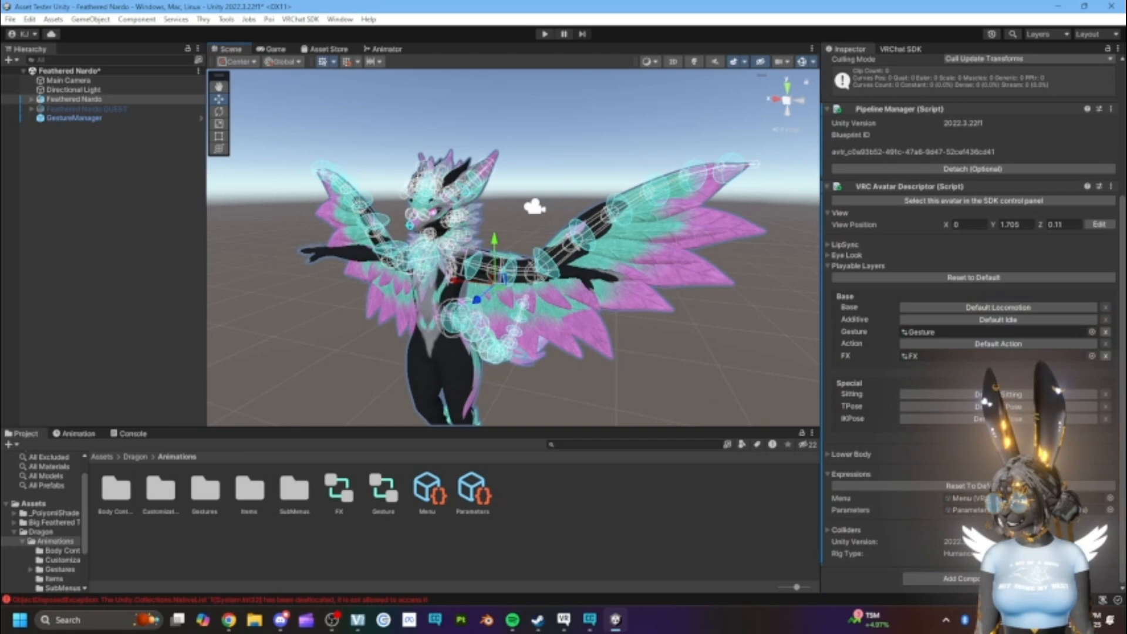
click(963, 514)
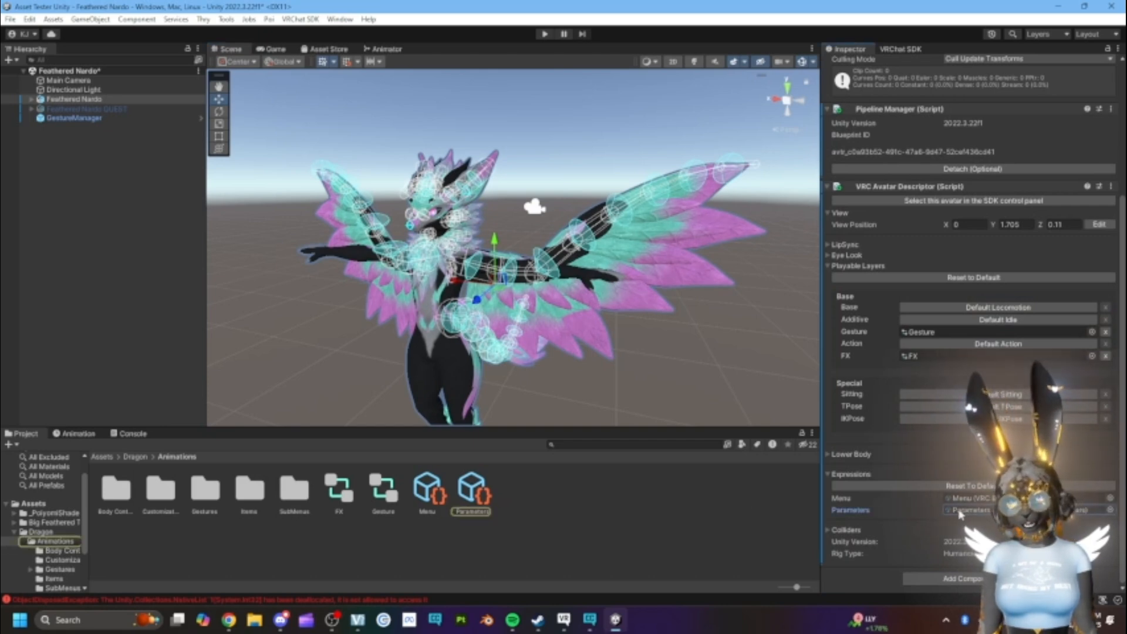
click(471, 496)
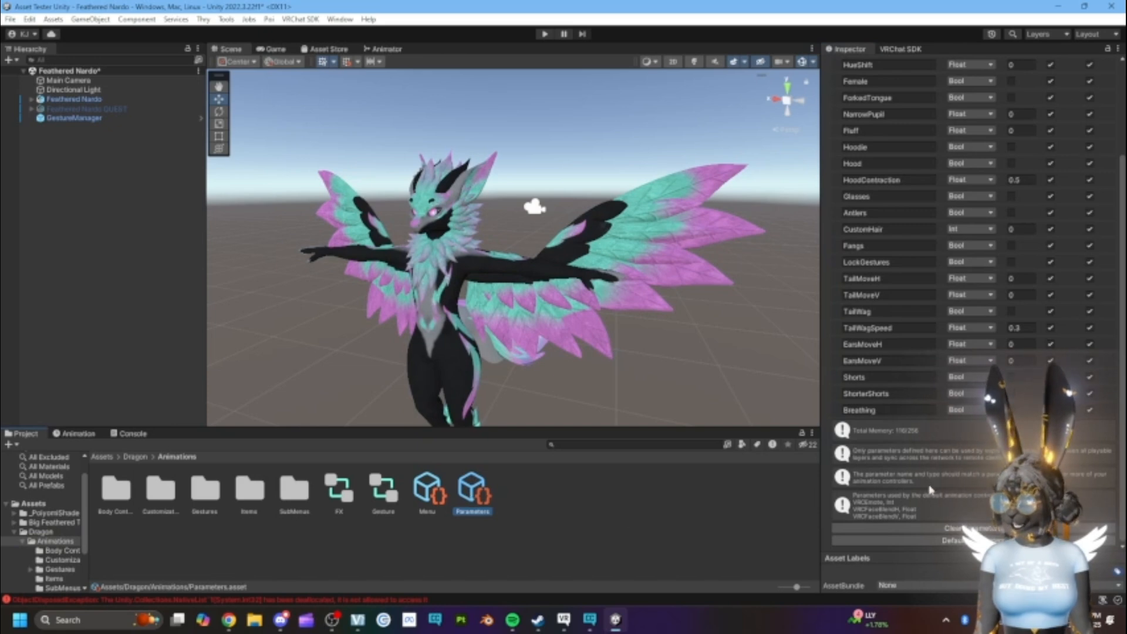
Step: Add two new entries to the avatar's expression parameters and set their type to Float
scroll(929, 490, up, 3)
click(857, 106)
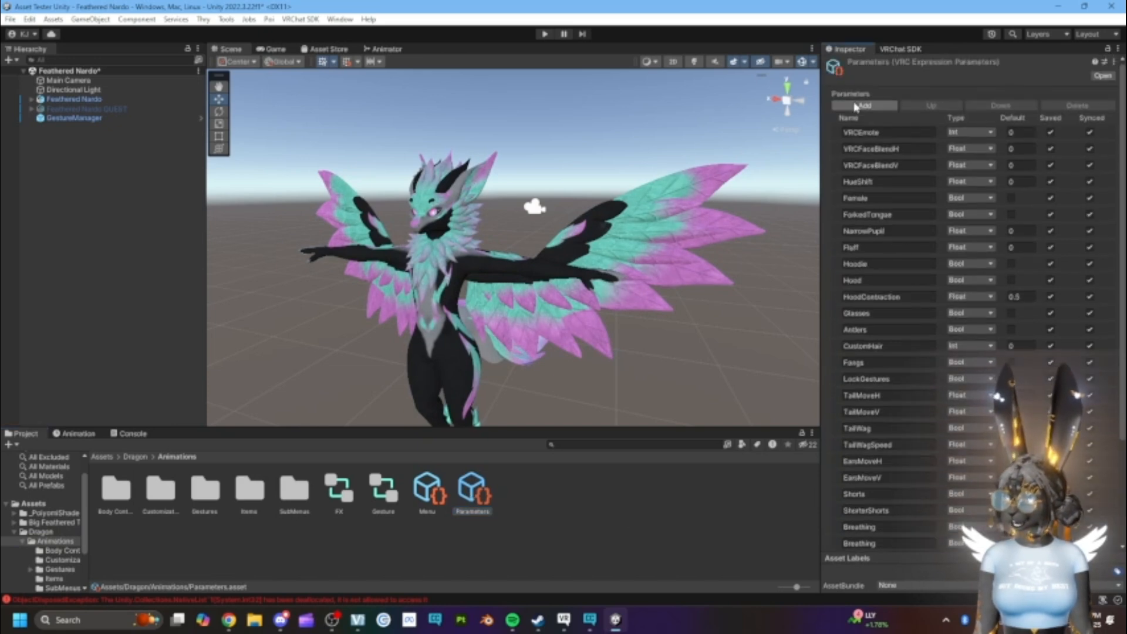
click(856, 106)
scroll(927, 414, down, 5)
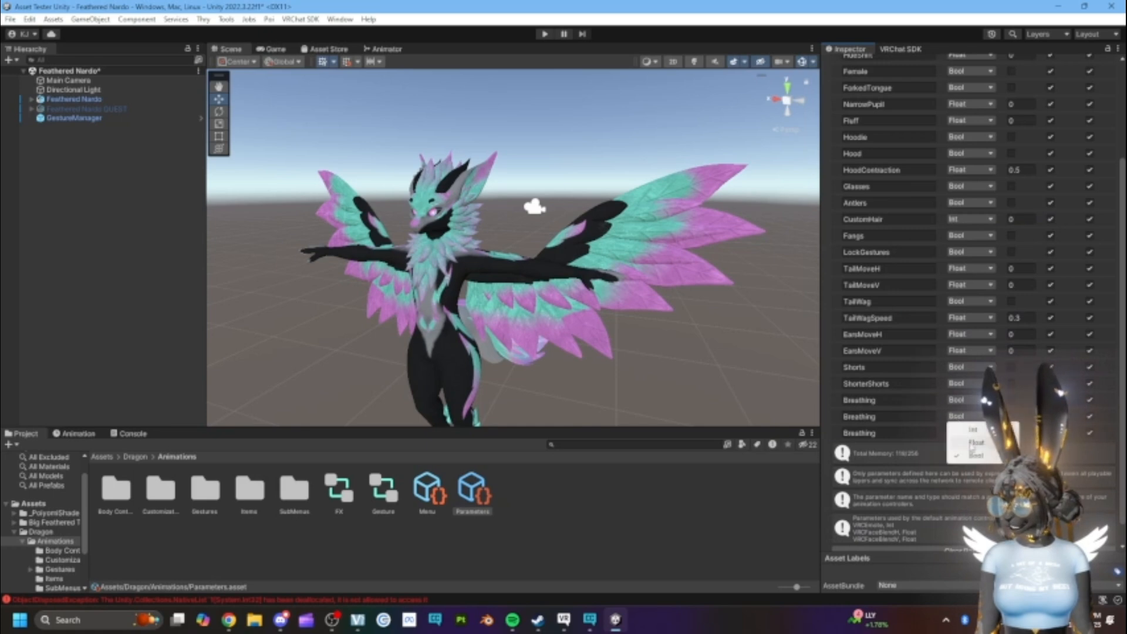
click(973, 460)
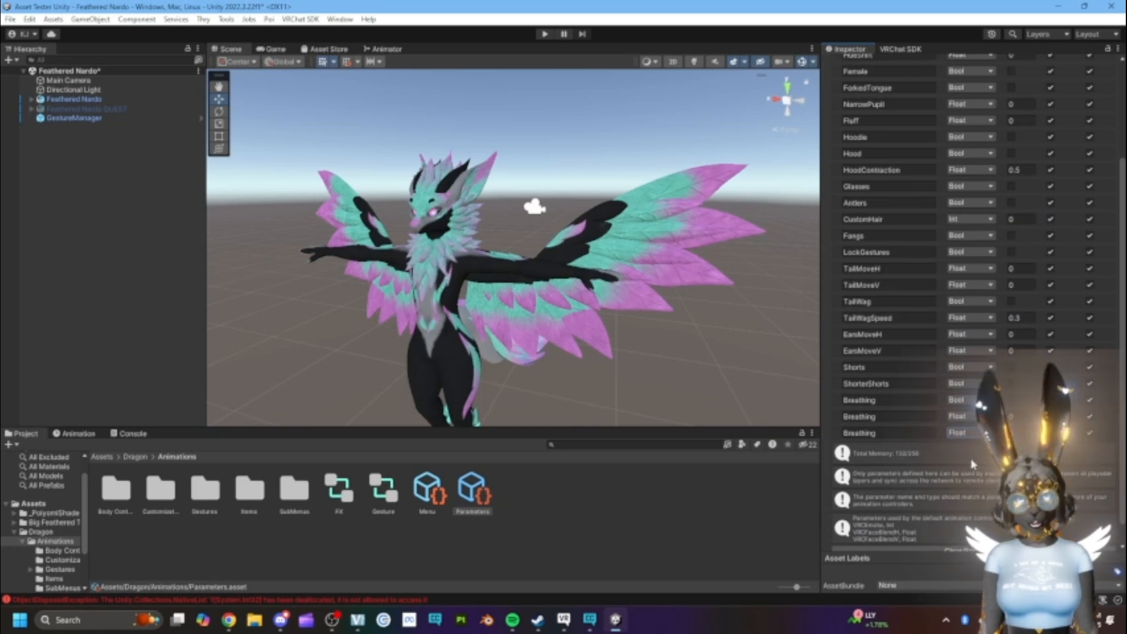
Step: Name the two new expression parameters Wings H and Wings V
double_click(893, 416)
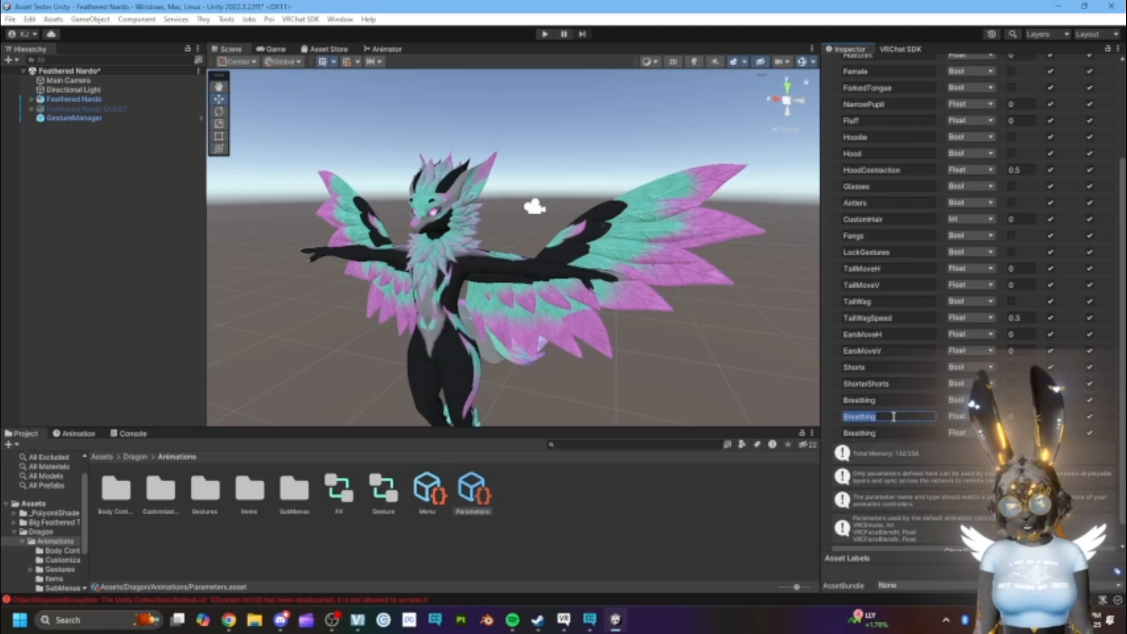
text(W)
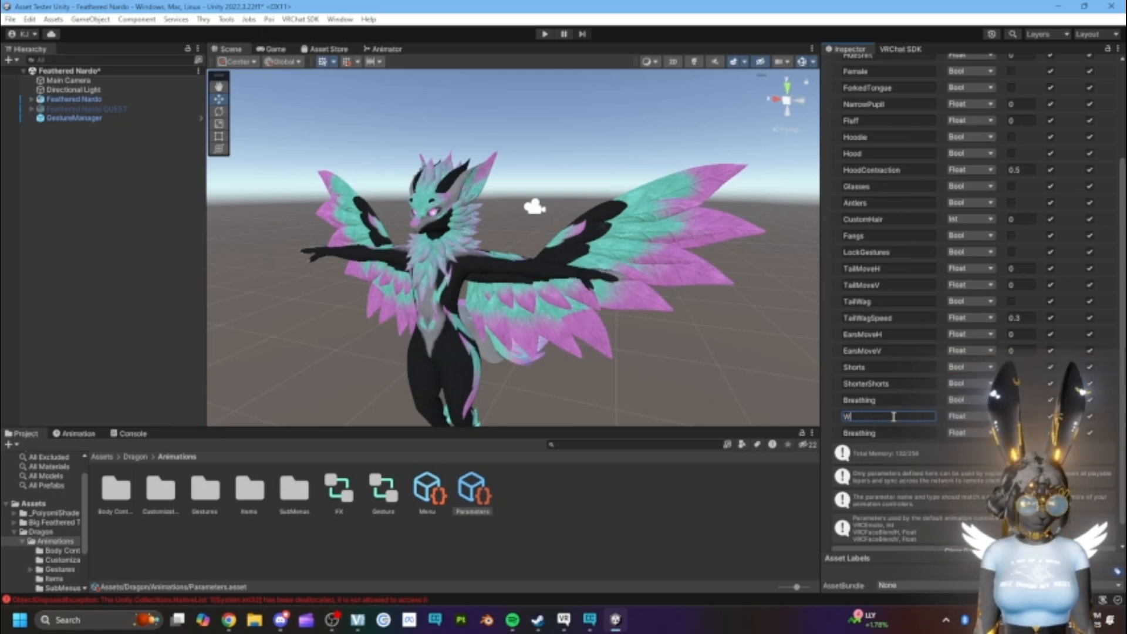
text(ings H)
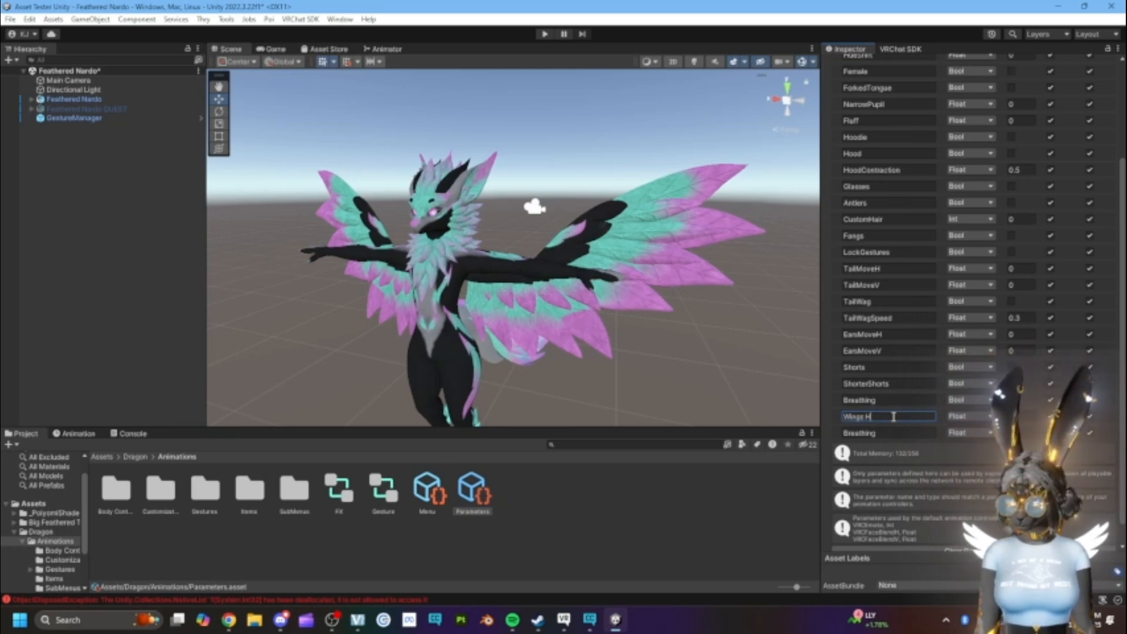
double_click(892, 432)
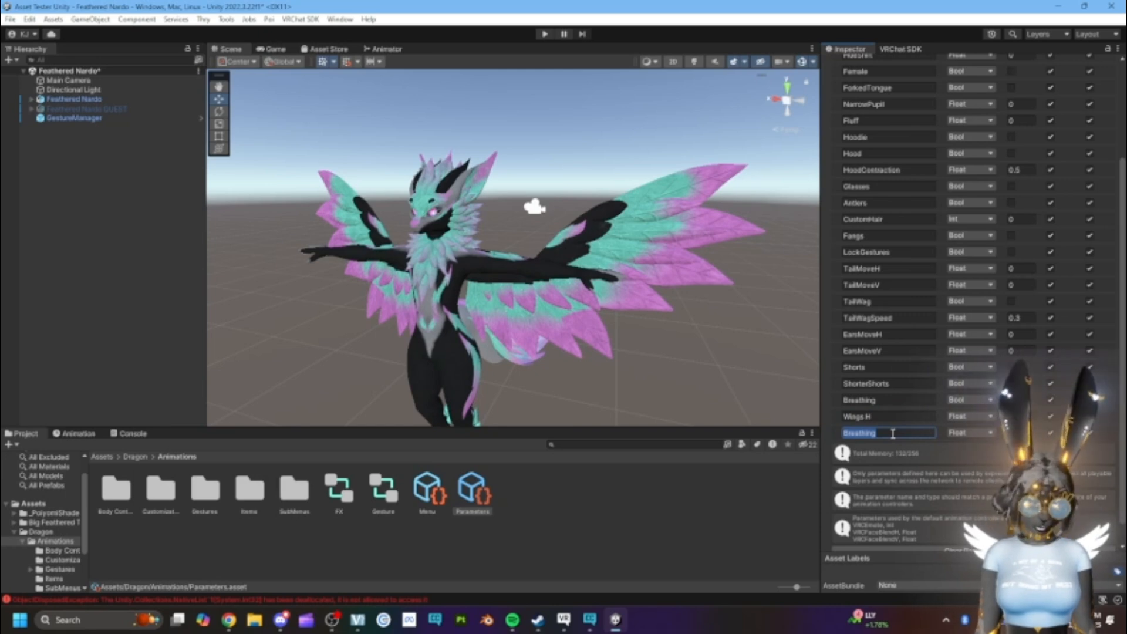
text(Wing)
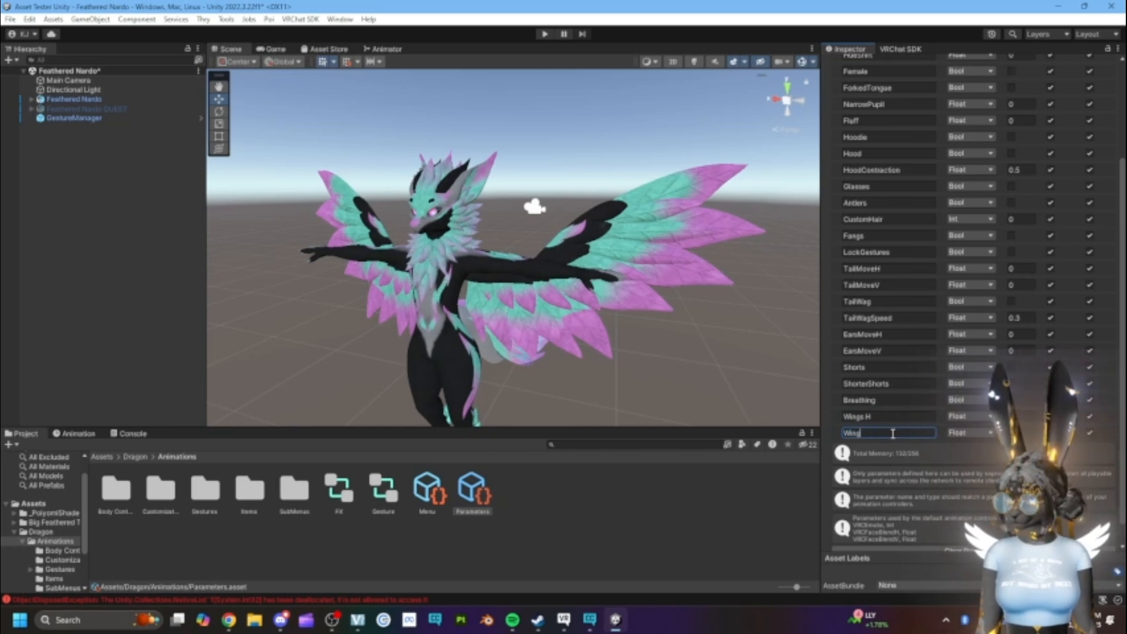
text( V)
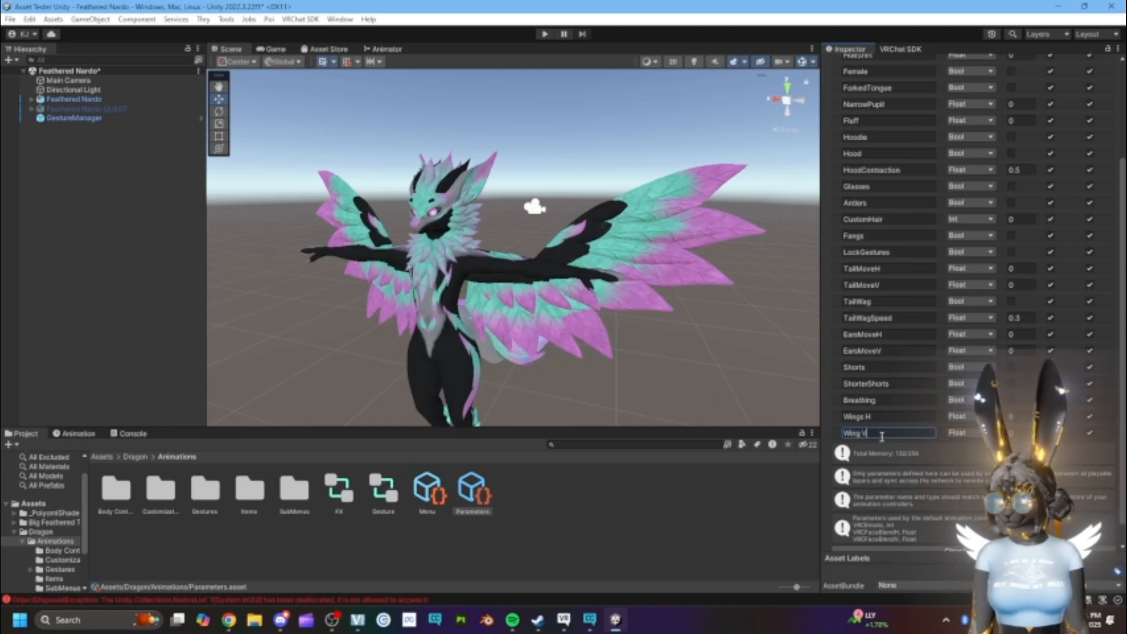
key(BackSpace)
key(BackSpace)
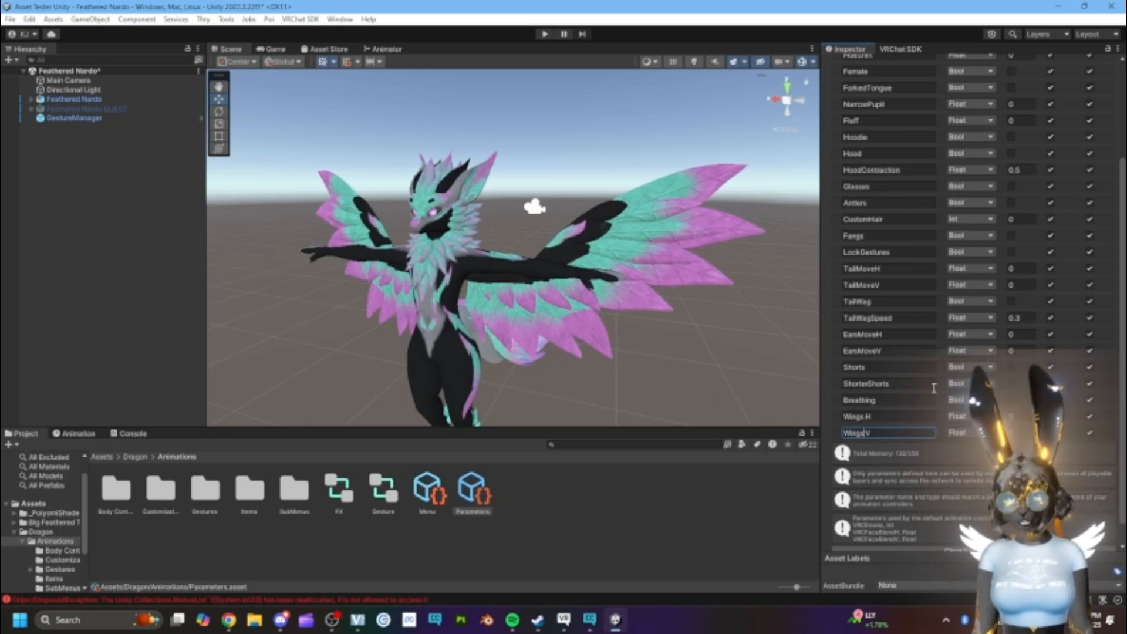
text(s)
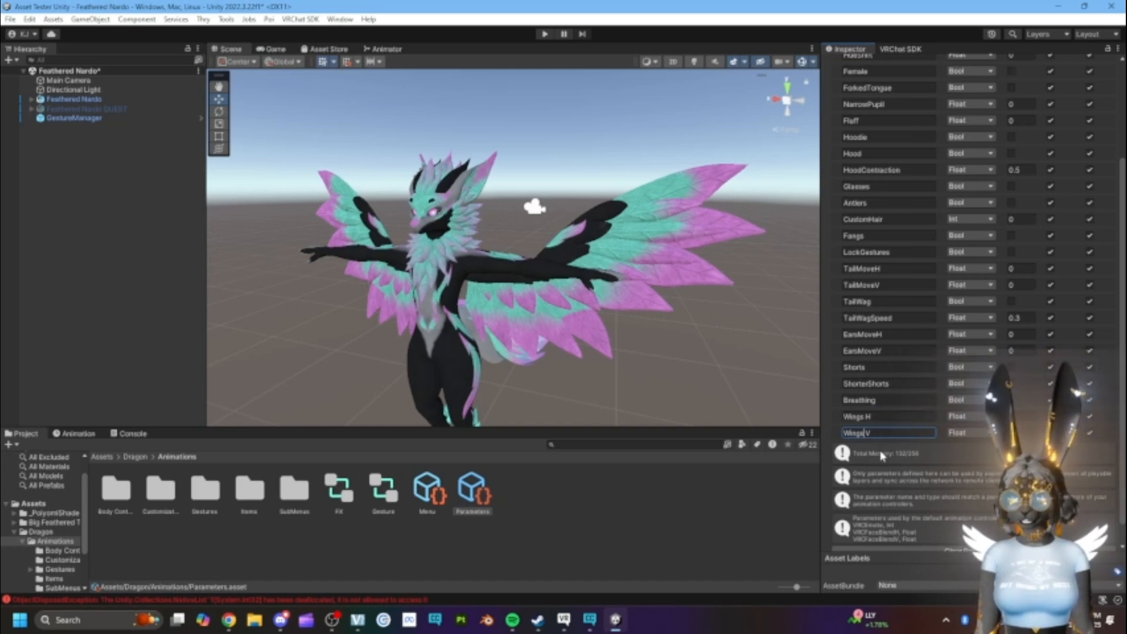
Step: Find the Gesture controller assigned in the avatar's playable layers and open it in the Animator
click(441, 320)
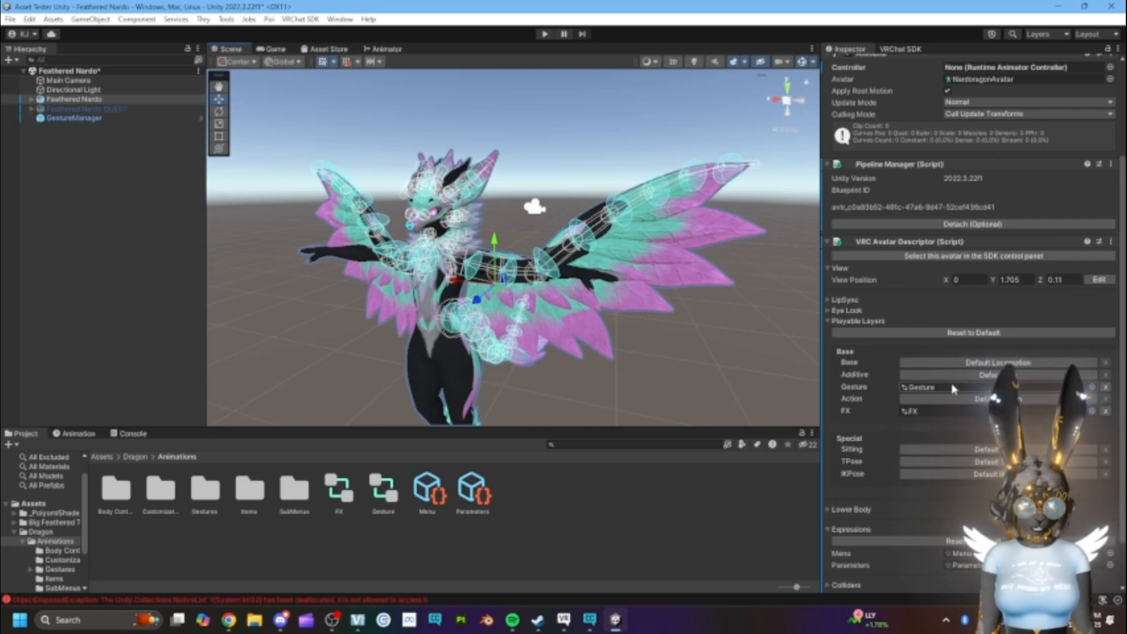
click(926, 388)
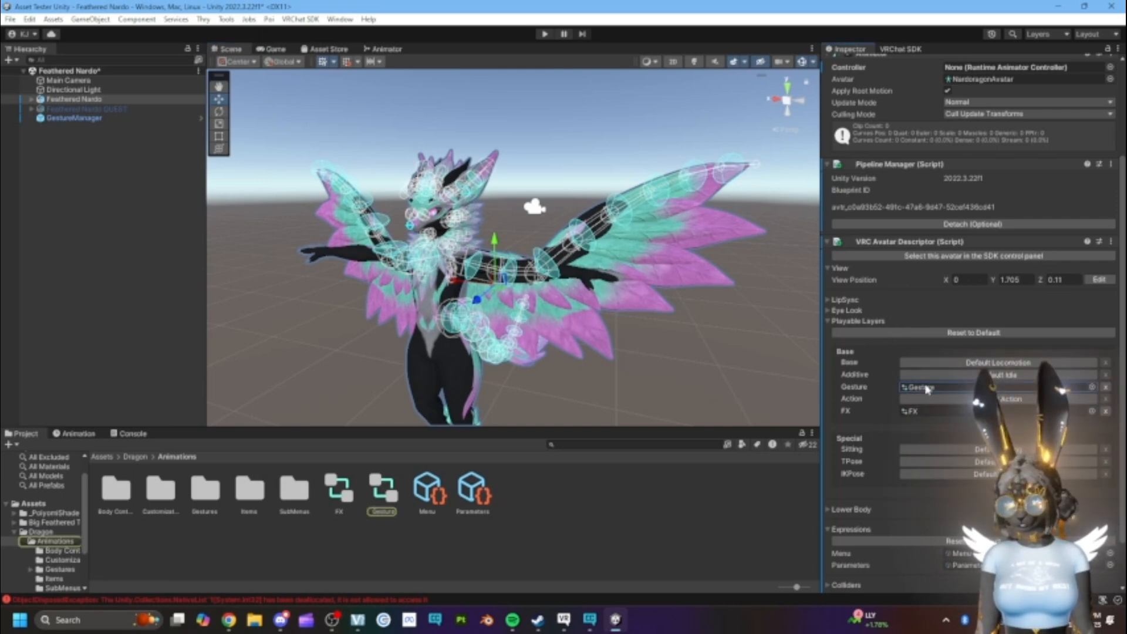
double_click(382, 490)
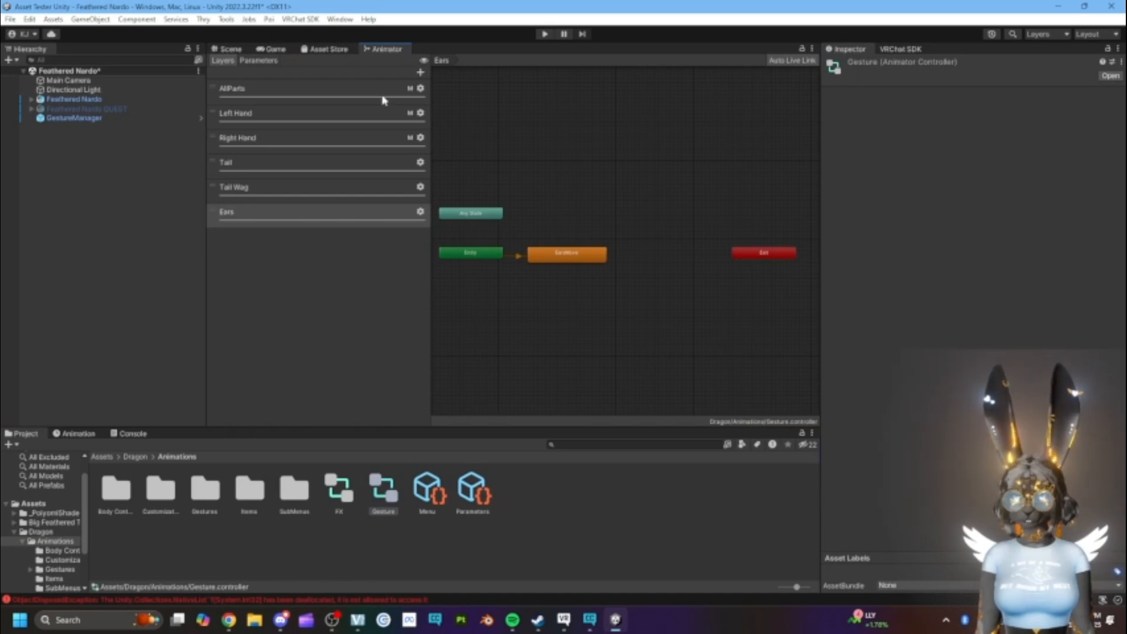
Step: Add two new Float parameters to the Gesture animator controller
click(258, 61)
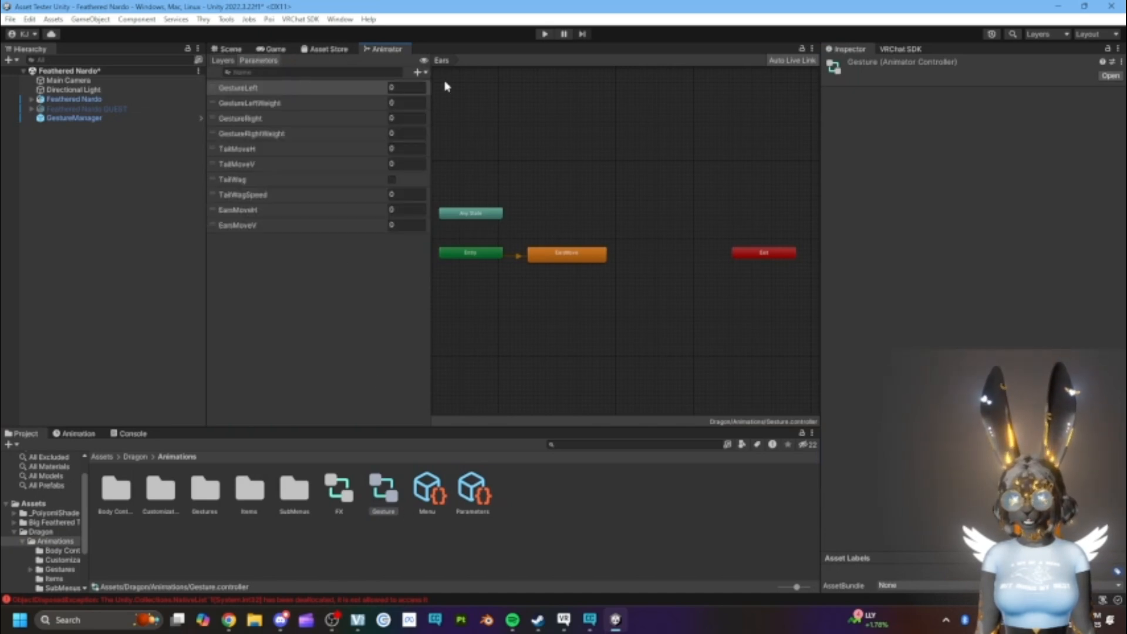
click(417, 73)
click(432, 87)
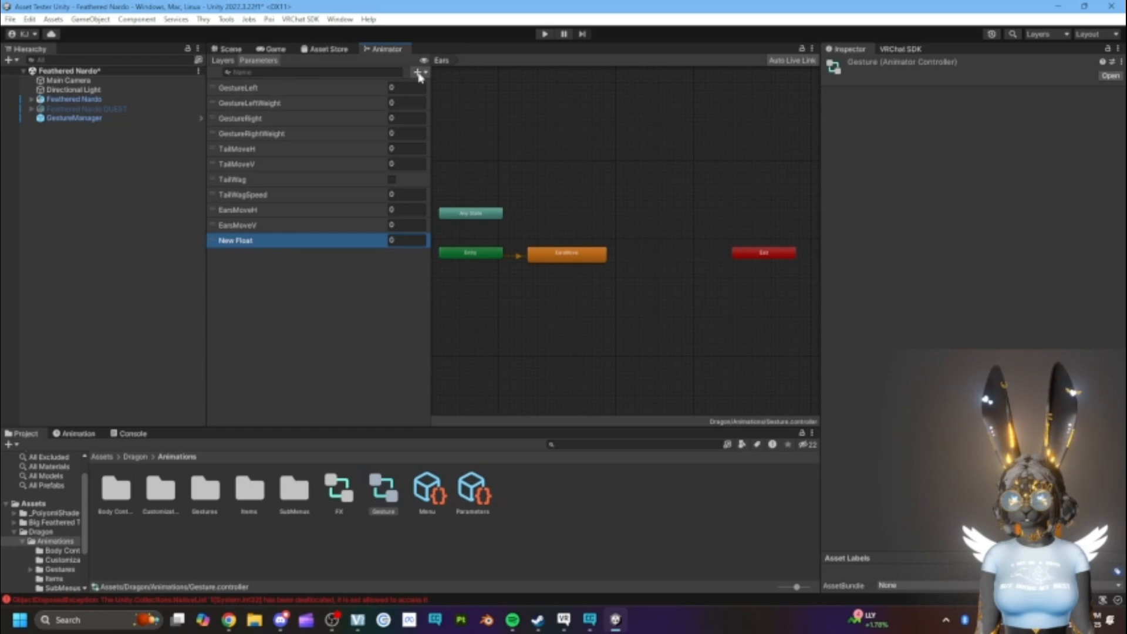
click(418, 72)
click(433, 87)
click(246, 275)
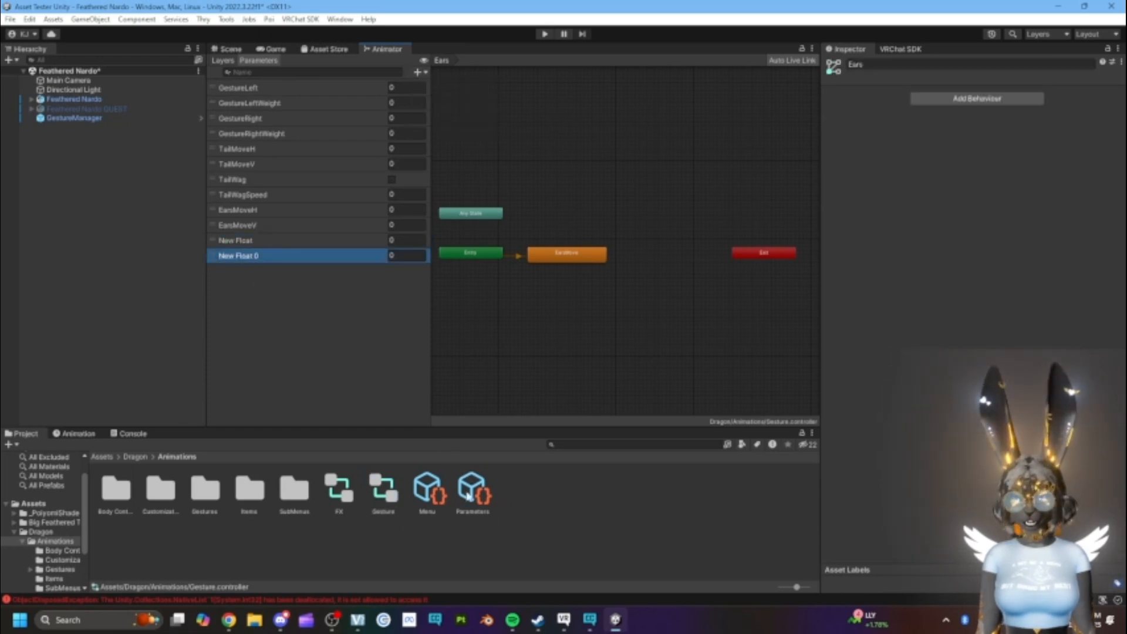
Step: Rename New Float 0 to Wings H and New Float to Wings V, and compare the names with the avatar's expression parameters
double_click(244, 255)
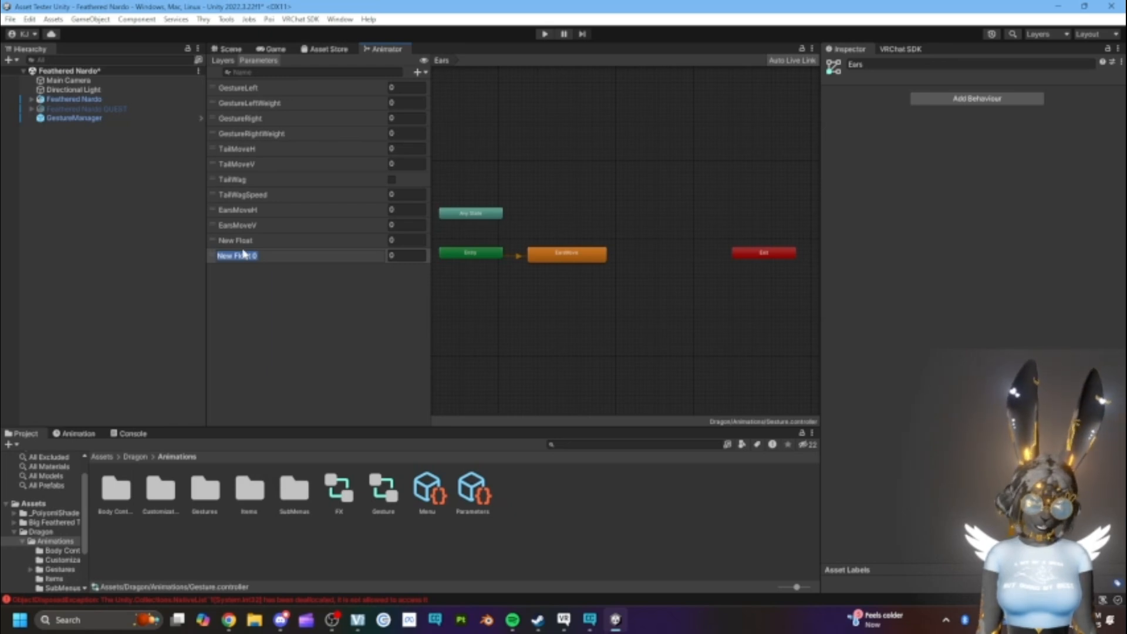
text(Wings H)
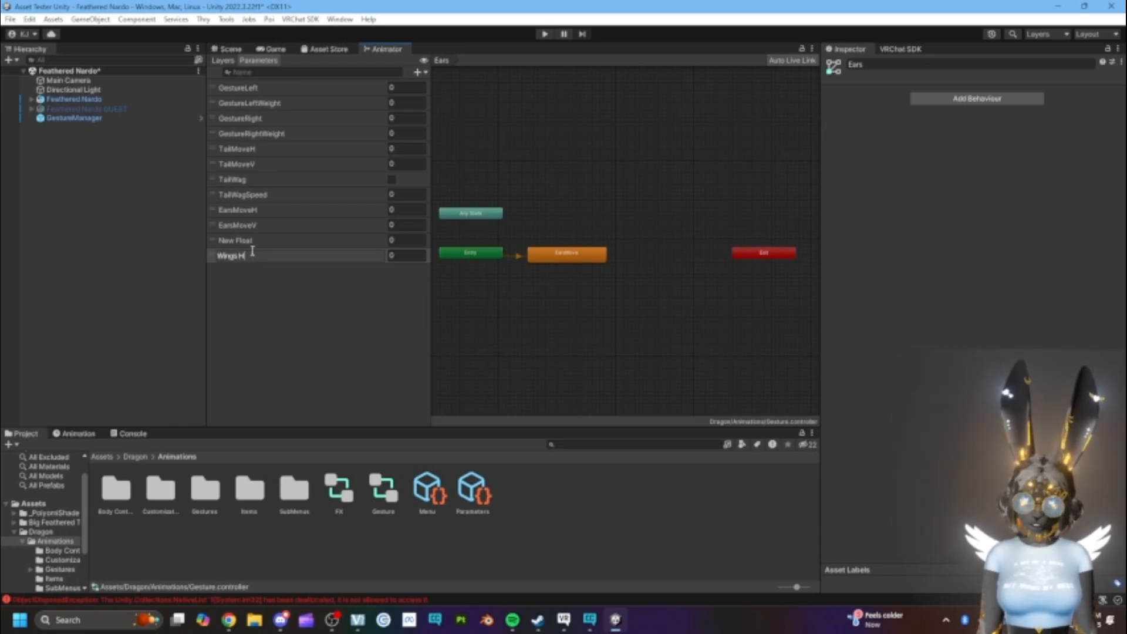
click(250, 243)
click(250, 243)
text(Wings V)
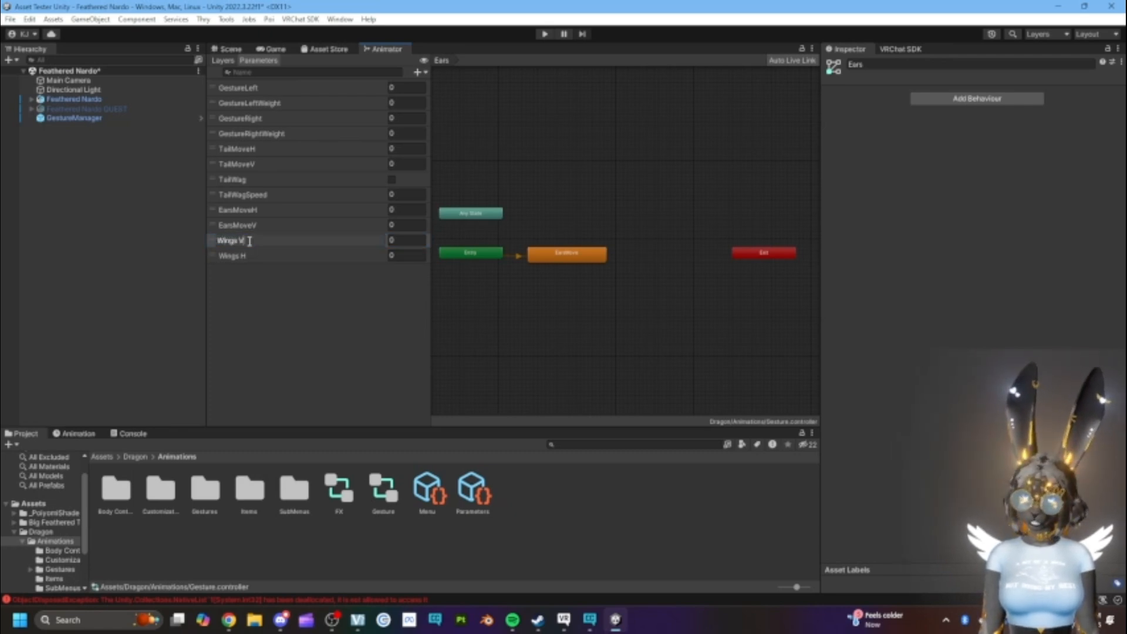
key(Return)
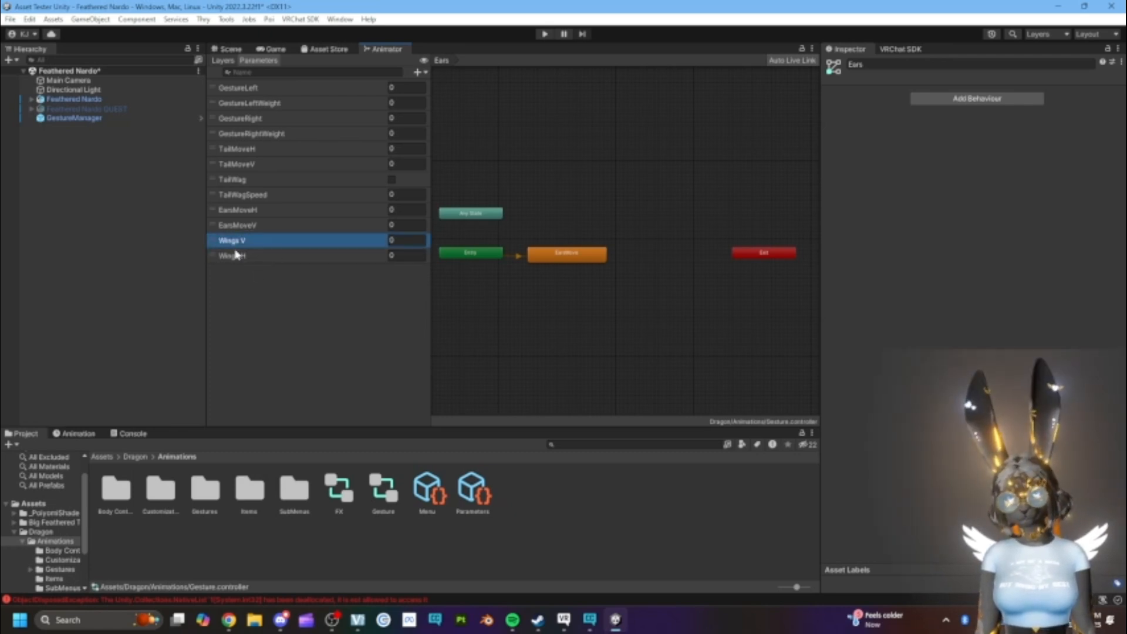
click(476, 495)
scroll(883, 481, down, 5)
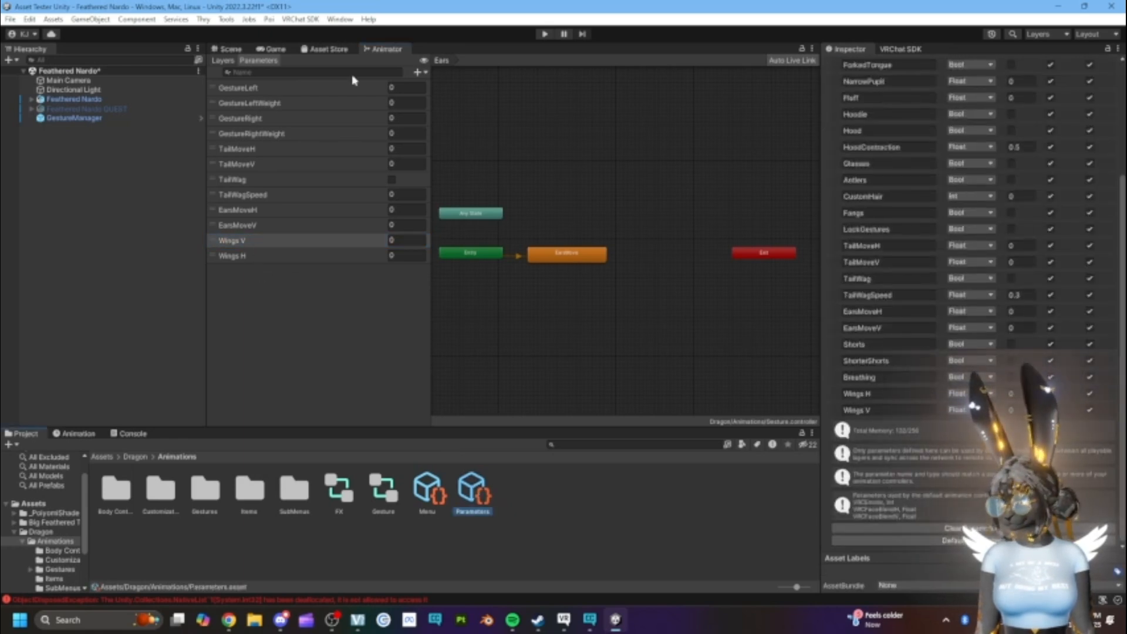
Step: Add a layer named Wing Puppet to the Gesture animator controller
click(223, 60)
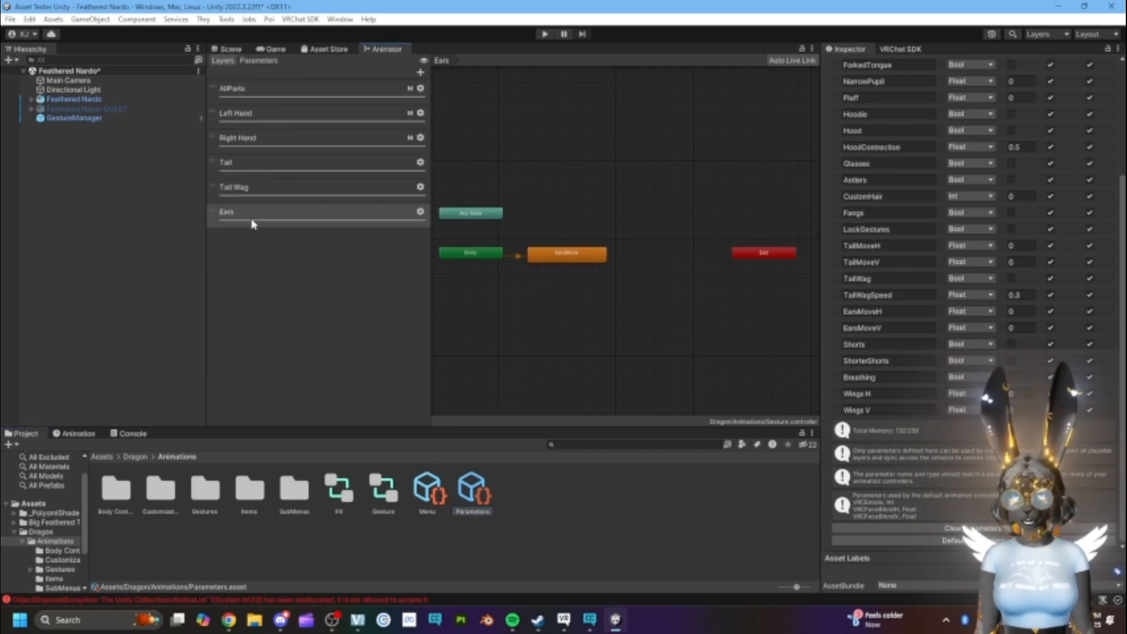
click(421, 72)
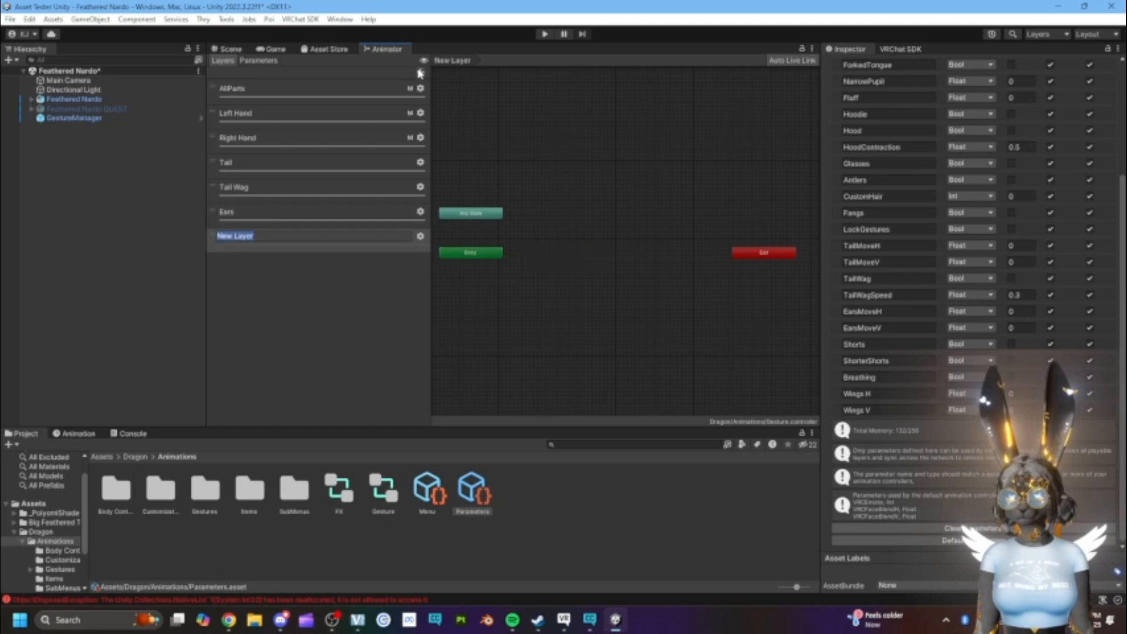
click(272, 241)
drag(270, 237, 181, 241)
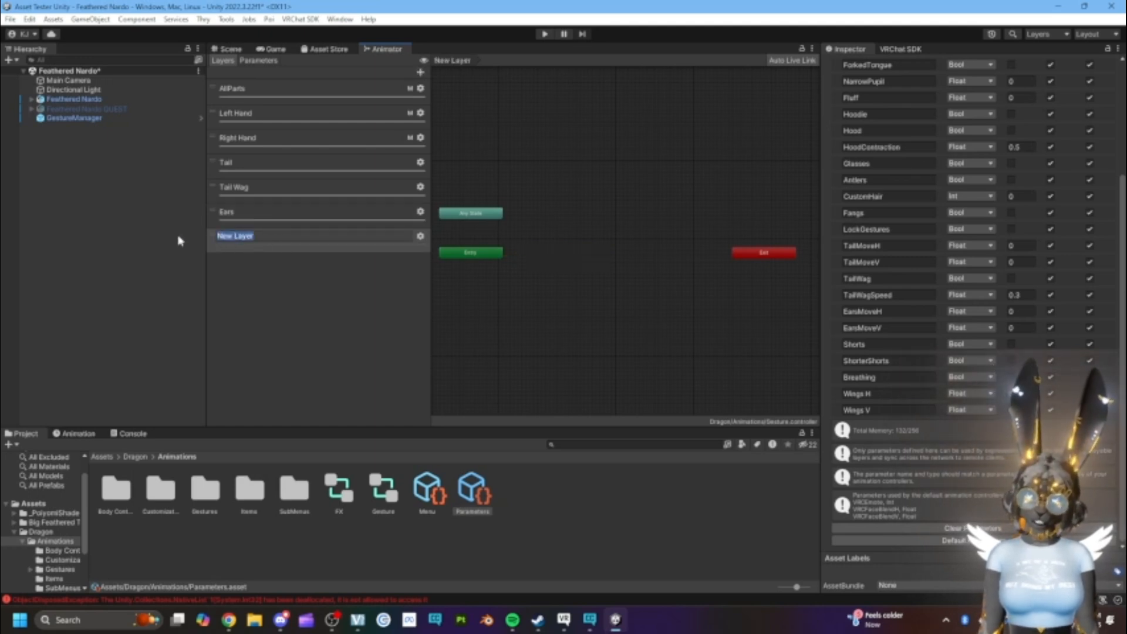
text(Wings)
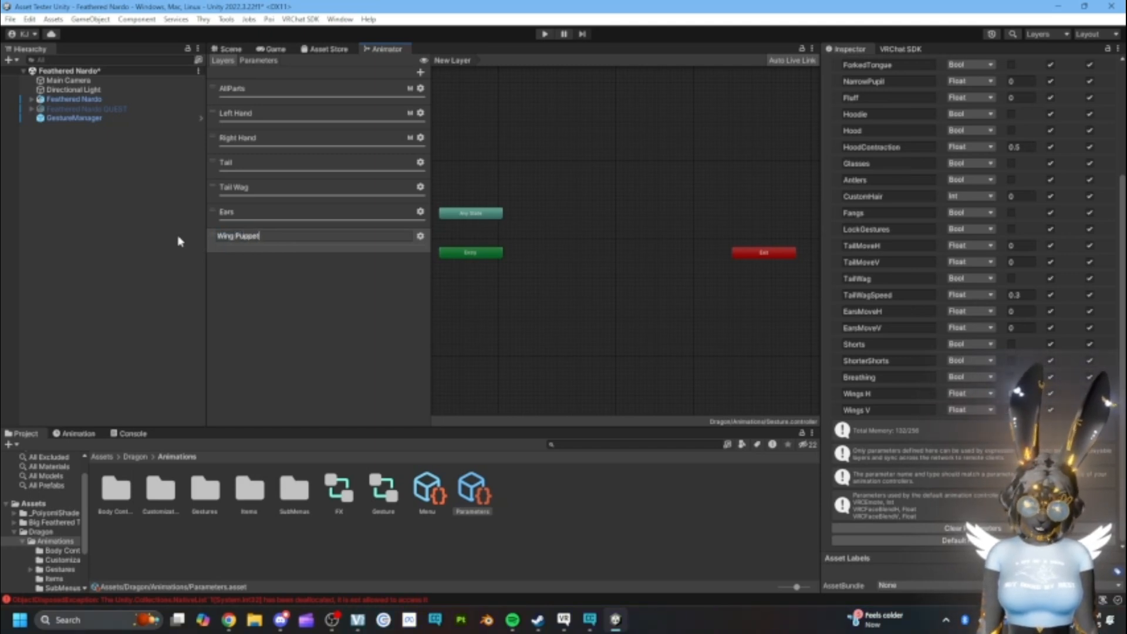
click(232, 283)
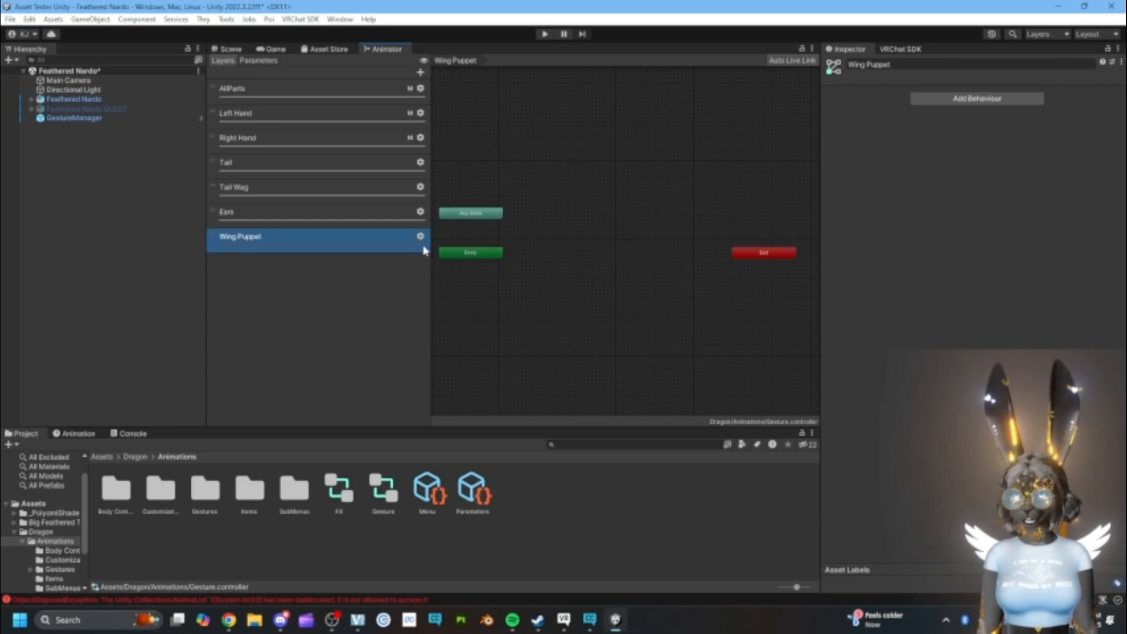
Step: Set the Wing Puppet layer's weight to 1
click(420, 236)
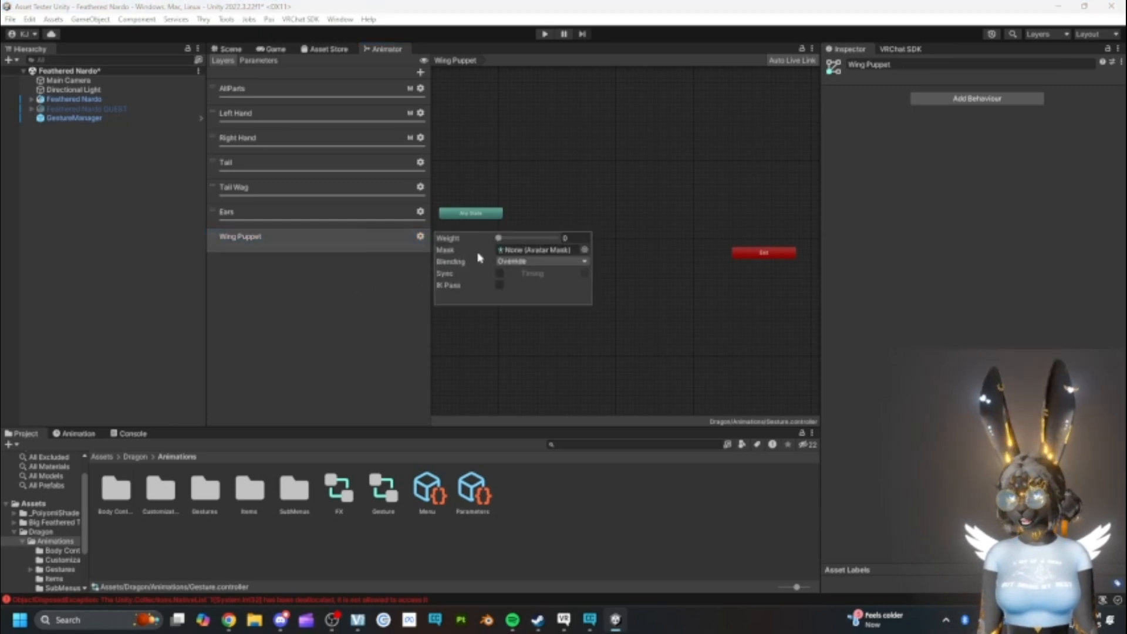
drag(499, 239, 601, 251)
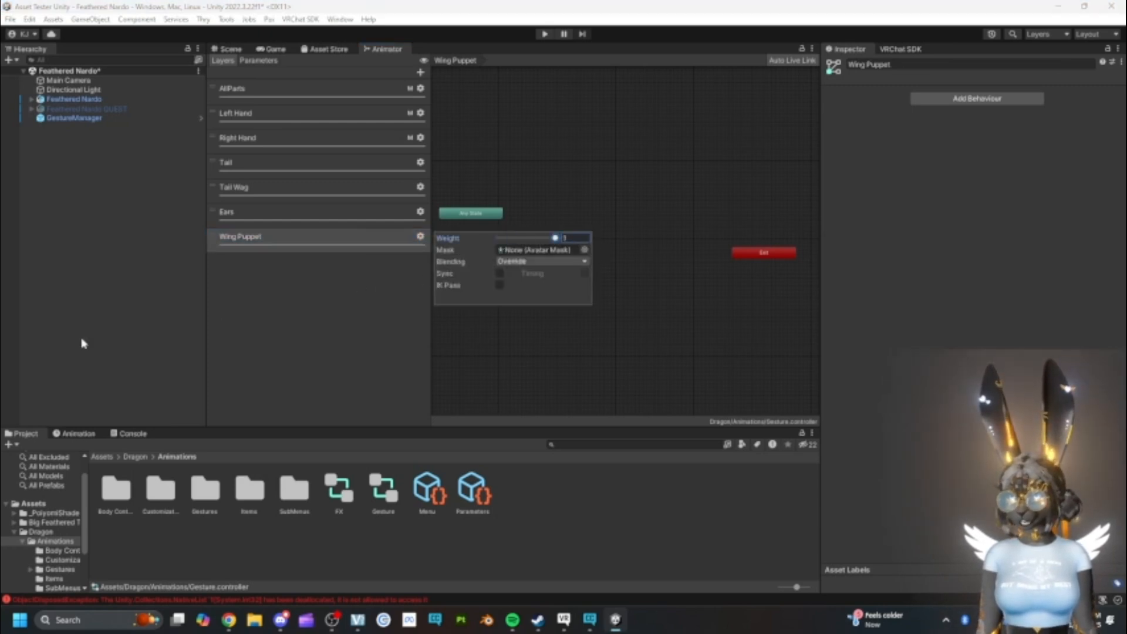
click(402, 295)
middle_drag(709, 272, 705, 271)
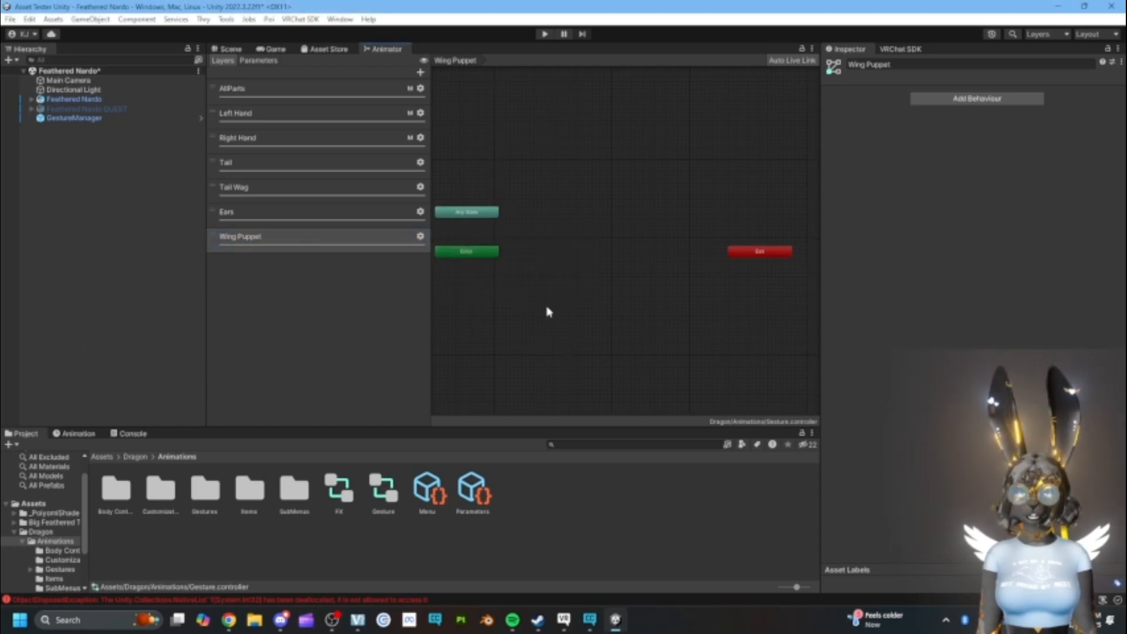
Step: Create a state from a new blend tree in the Wing Puppet layer and open the blend tree for editing
right_click(594, 253)
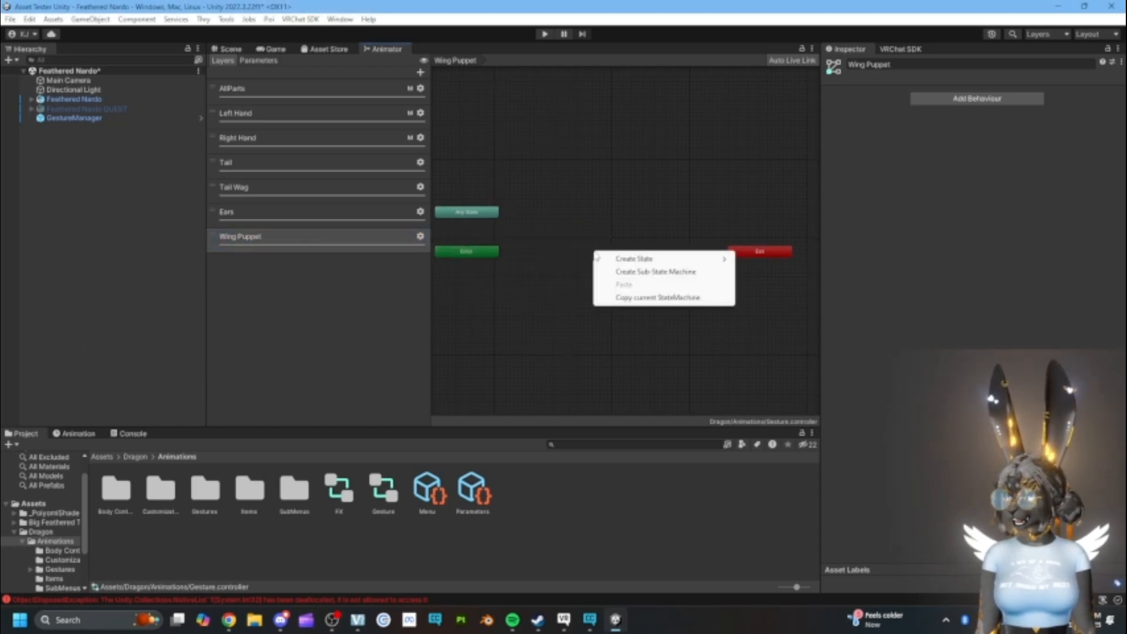
mouse_move(612, 257)
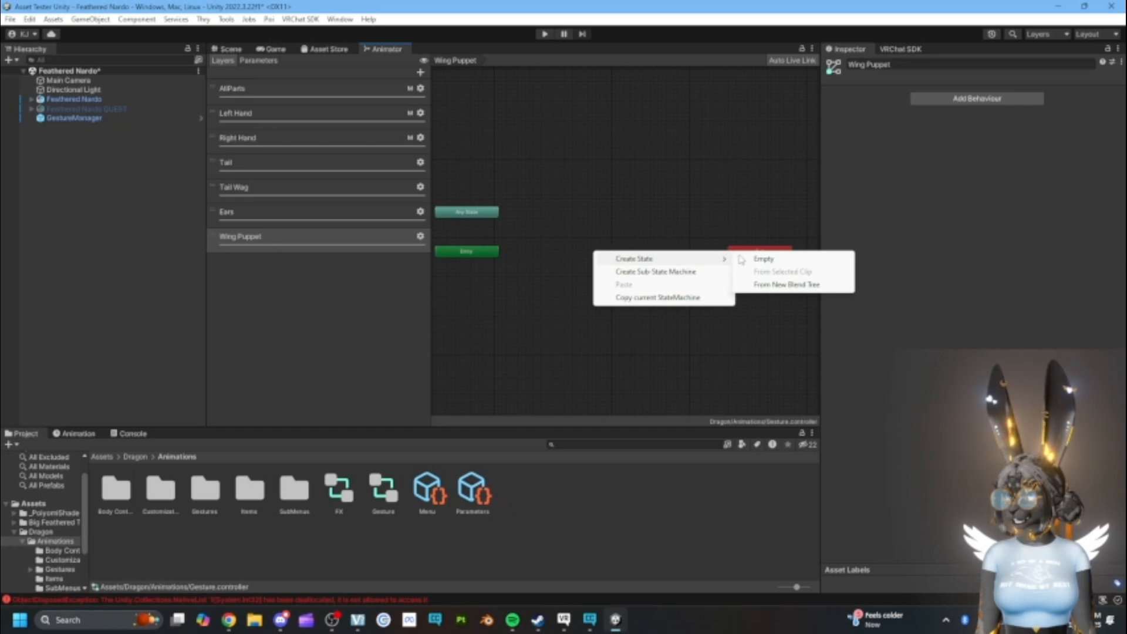
click(773, 286)
drag(649, 259, 633, 256)
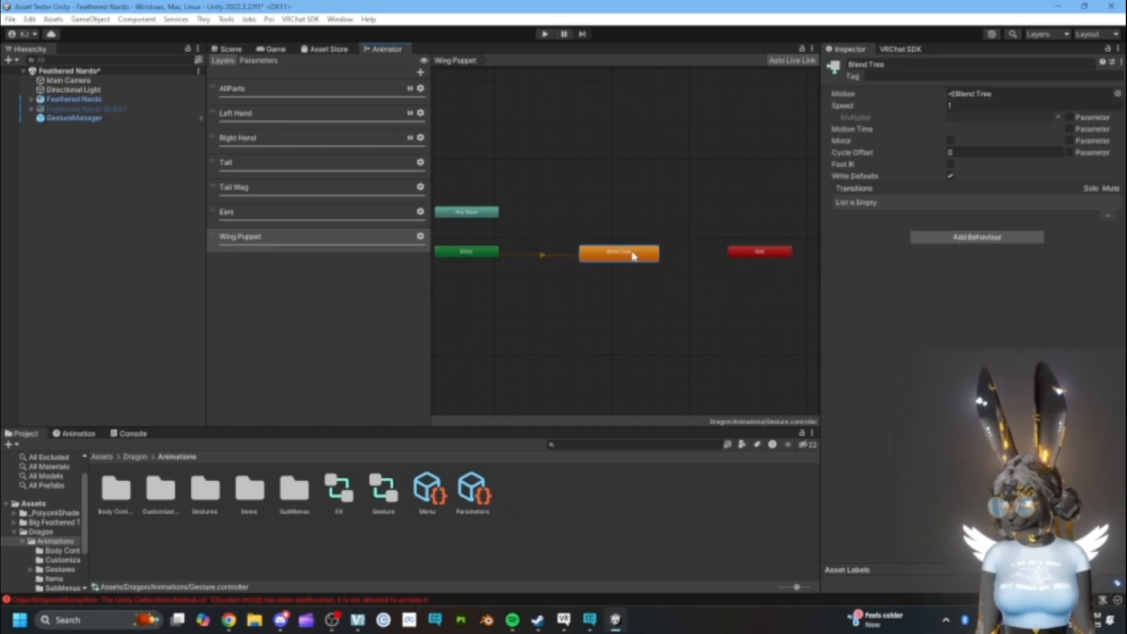
double_click(619, 253)
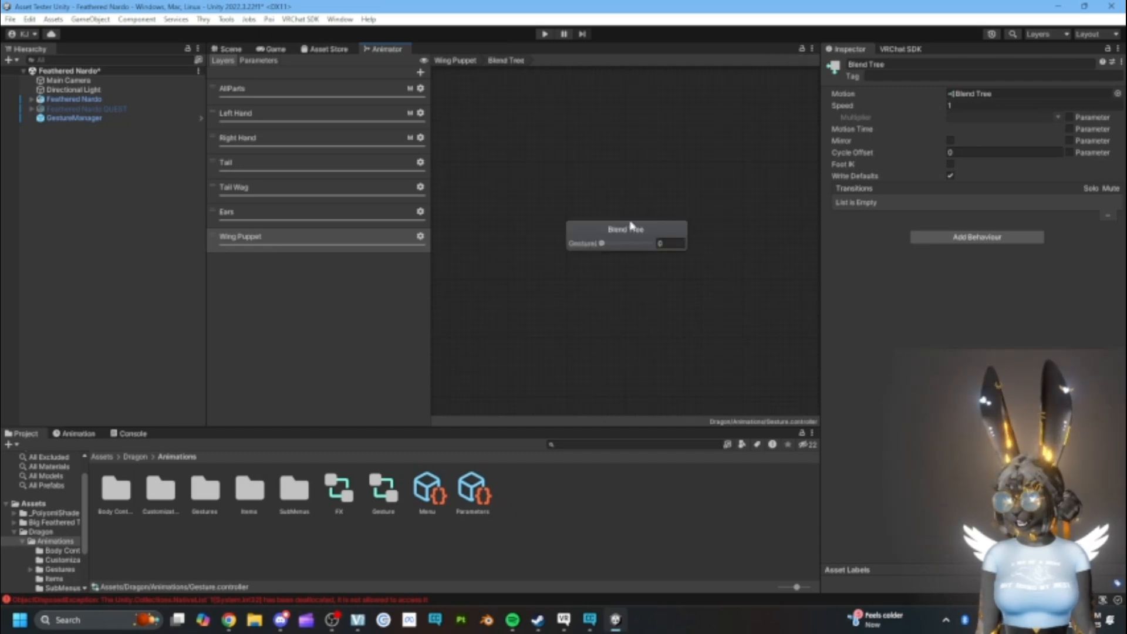
Step: Set the blend tree's blend type to 2D Freeform Directional
click(650, 228)
scroll(716, 250, down, 2)
middle_drag(716, 250, 605, 264)
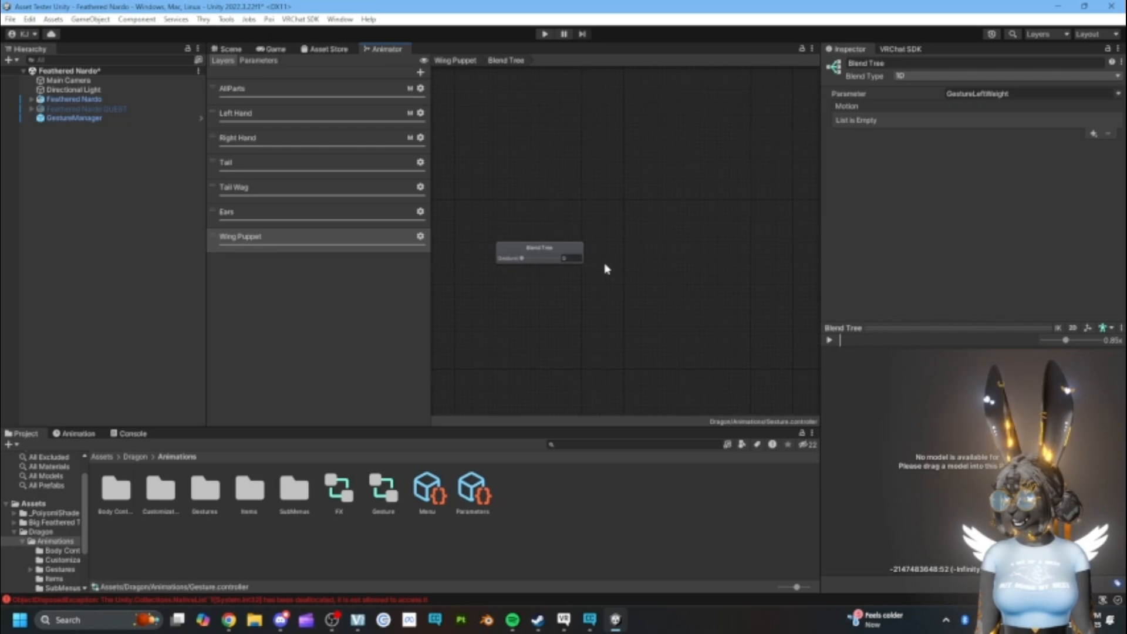
click(562, 249)
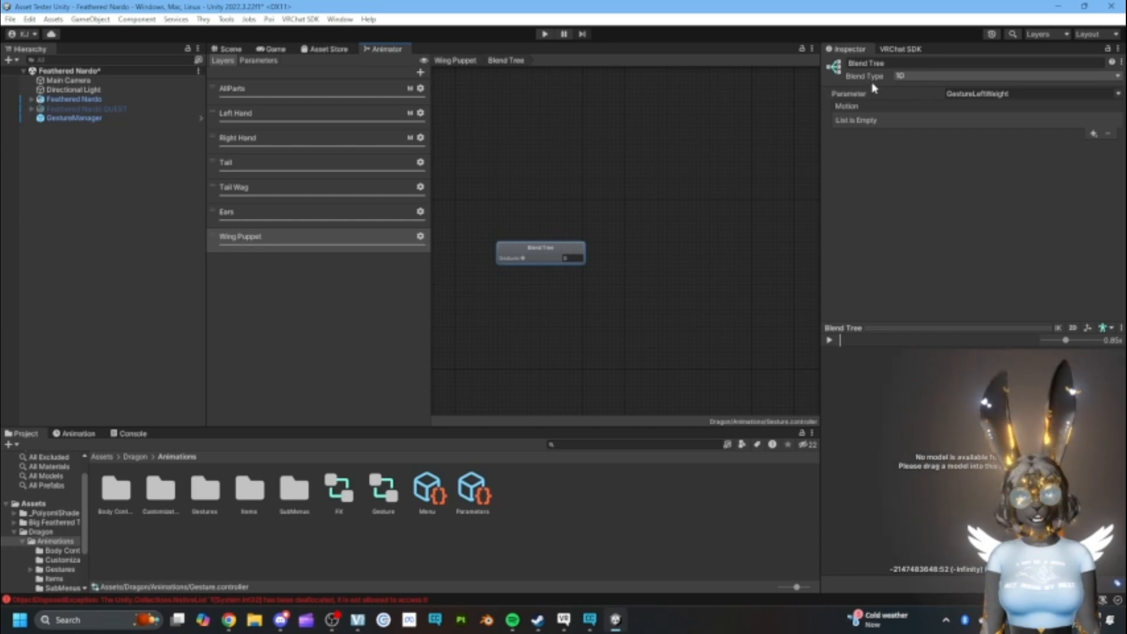
click(907, 75)
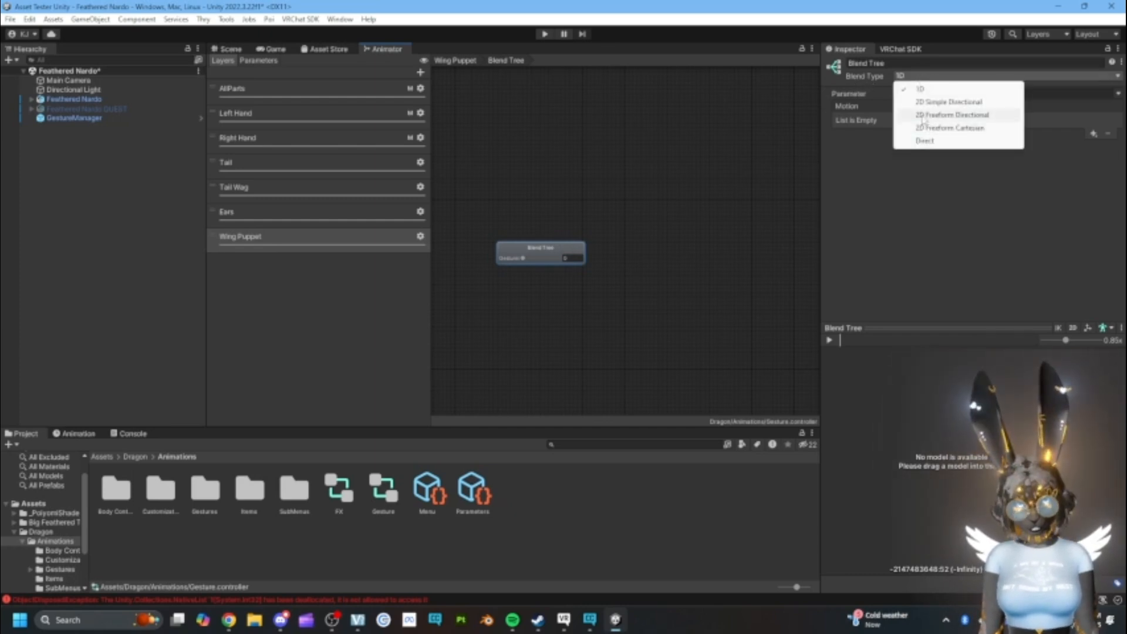
click(924, 115)
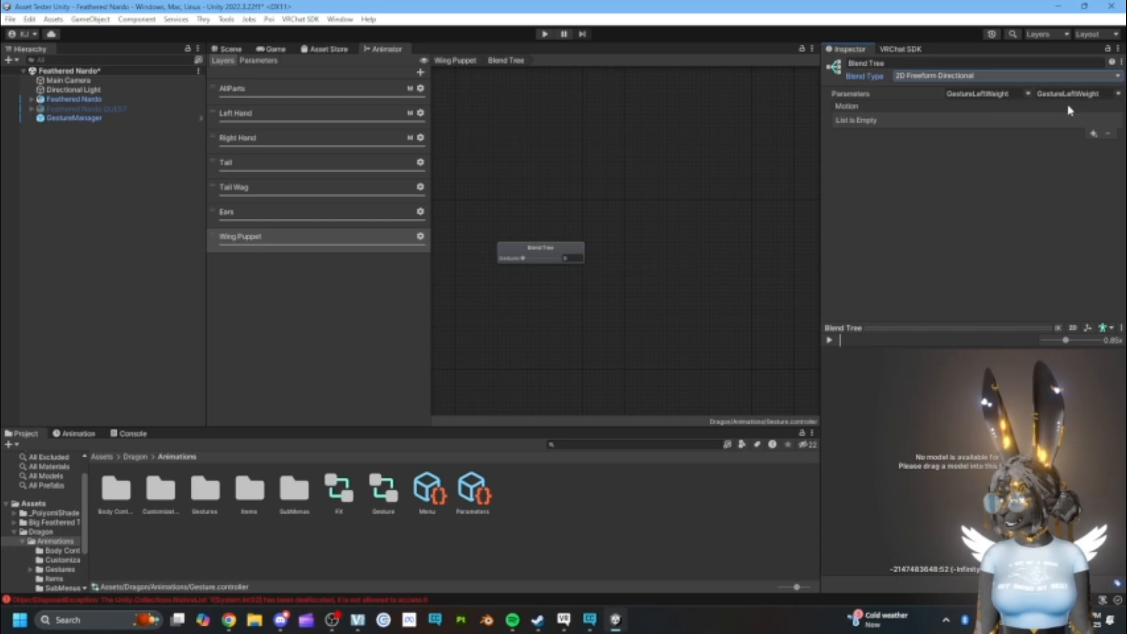
Step: Assign Wings H as the blend tree's first parameter and Wings V as its second
click(1028, 94)
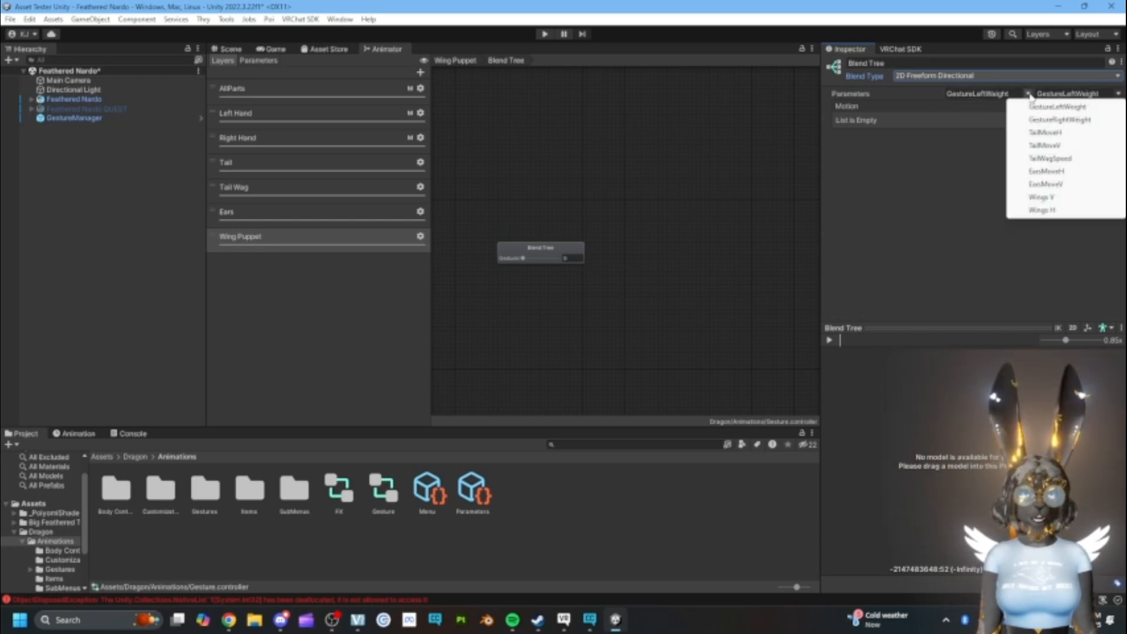
click(1044, 197)
click(1118, 94)
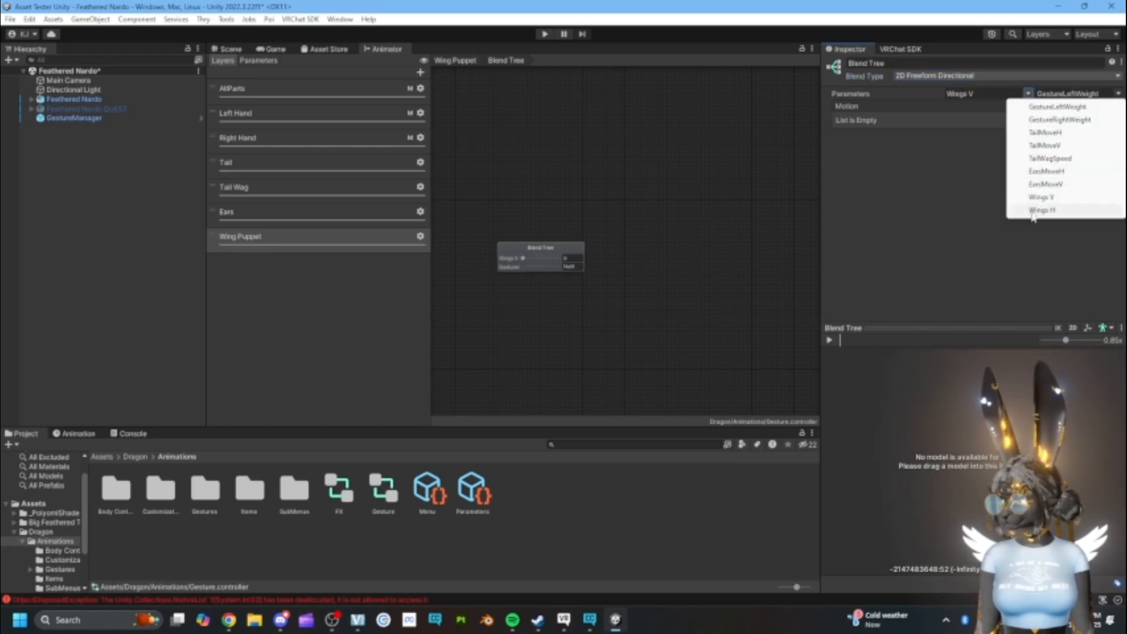
click(1092, 211)
click(1118, 94)
click(1070, 199)
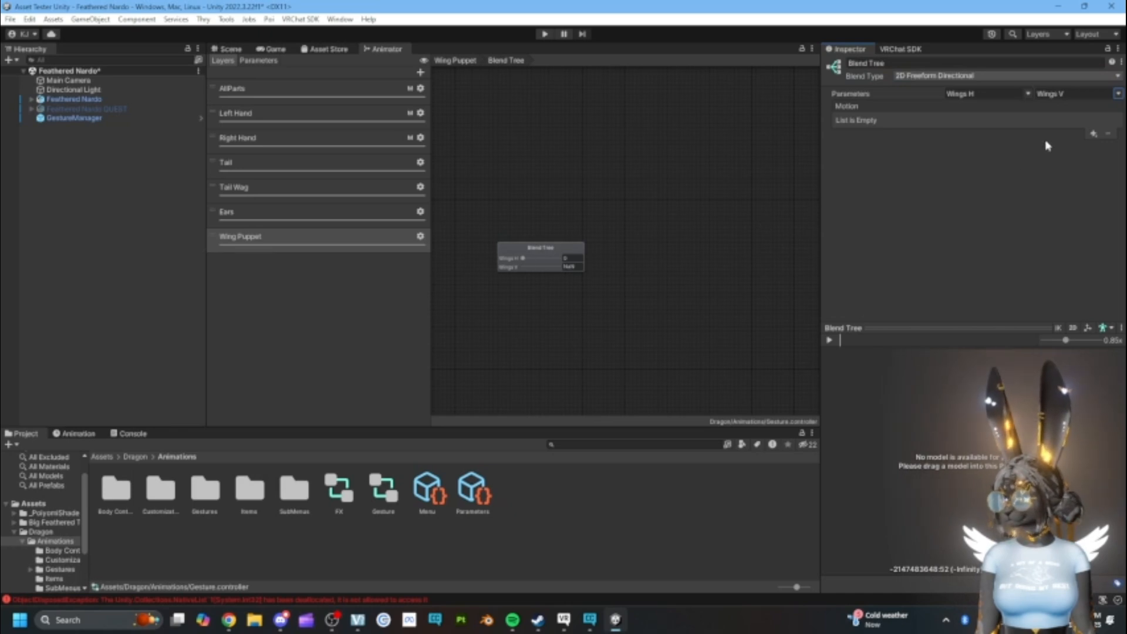
Step: Add five empty motion fields to the blend tree
click(1093, 134)
click(1079, 147)
click(1093, 133)
click(1080, 147)
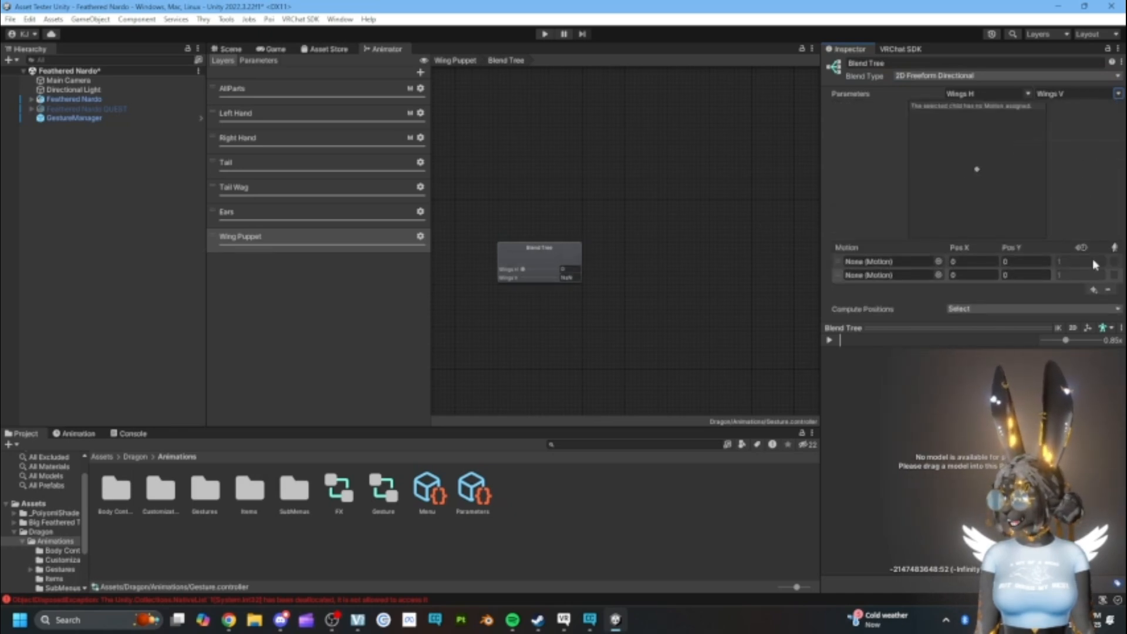
click(1093, 289)
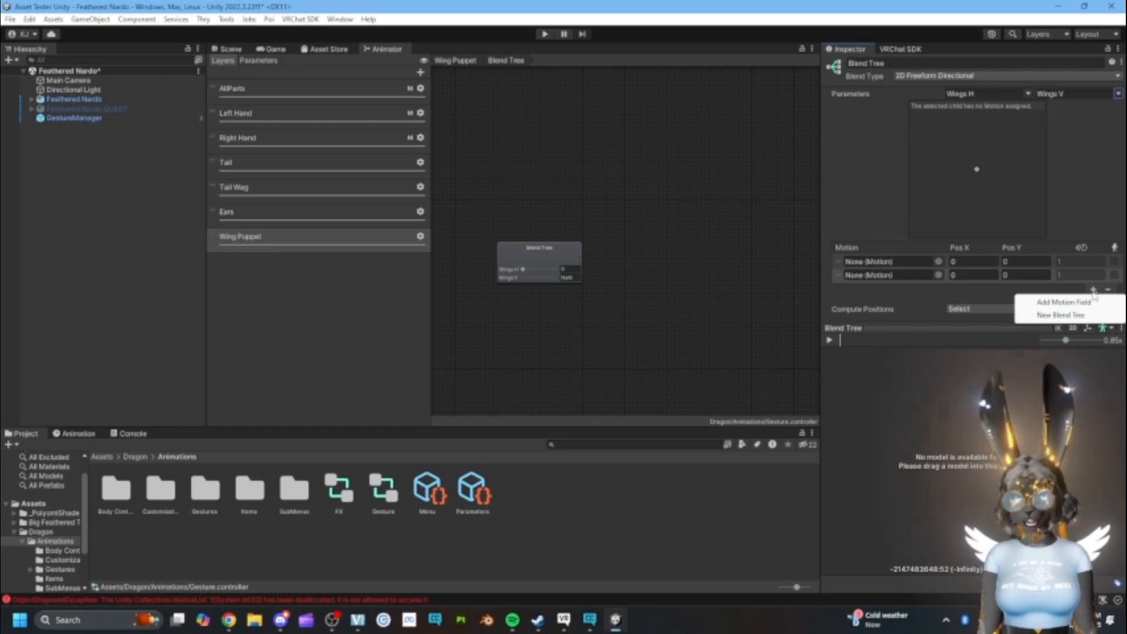
click(1064, 301)
click(1085, 303)
click(1064, 315)
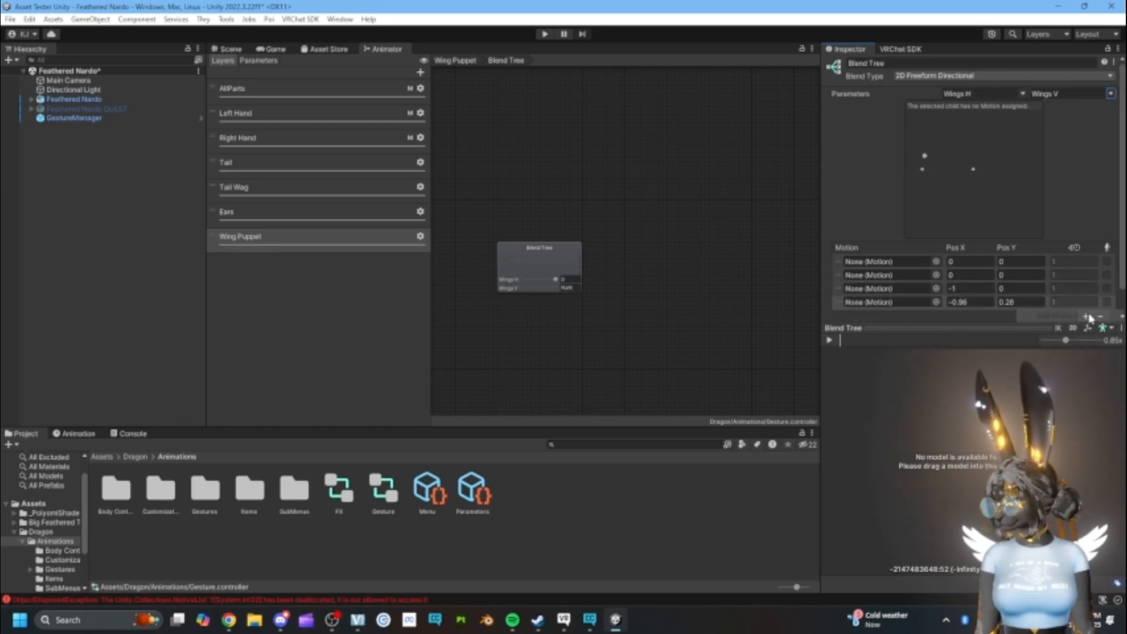
click(1085, 316)
click(1063, 328)
scroll(1001, 247, down, 2)
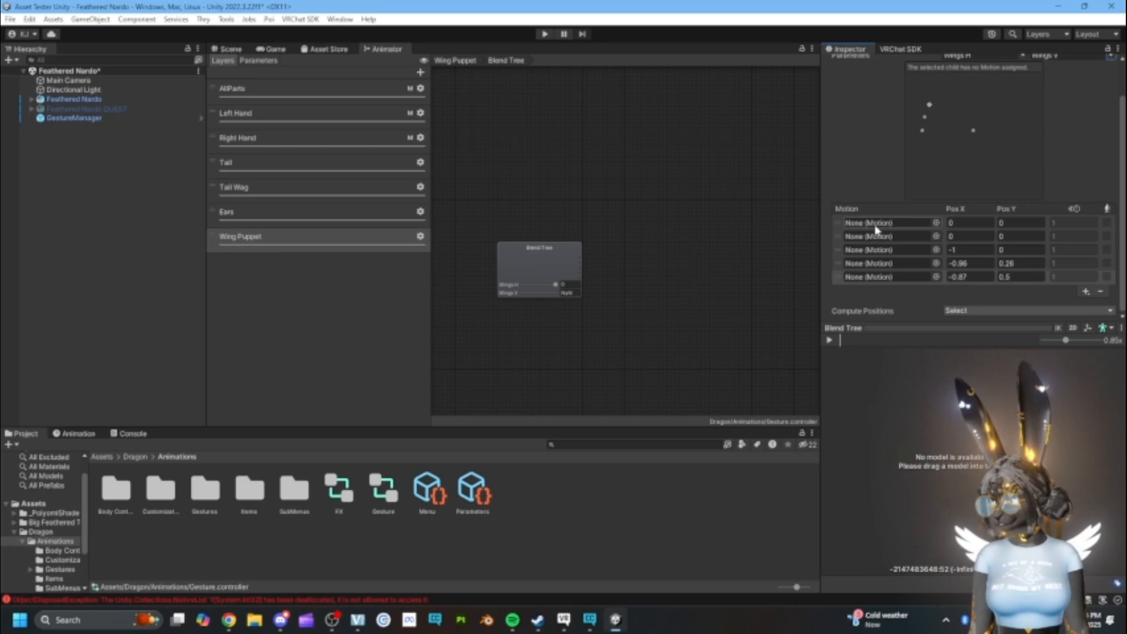
Step: Position the second motion at X 1, Y 0 and the third motion at X 0, Y 1
click(975, 236)
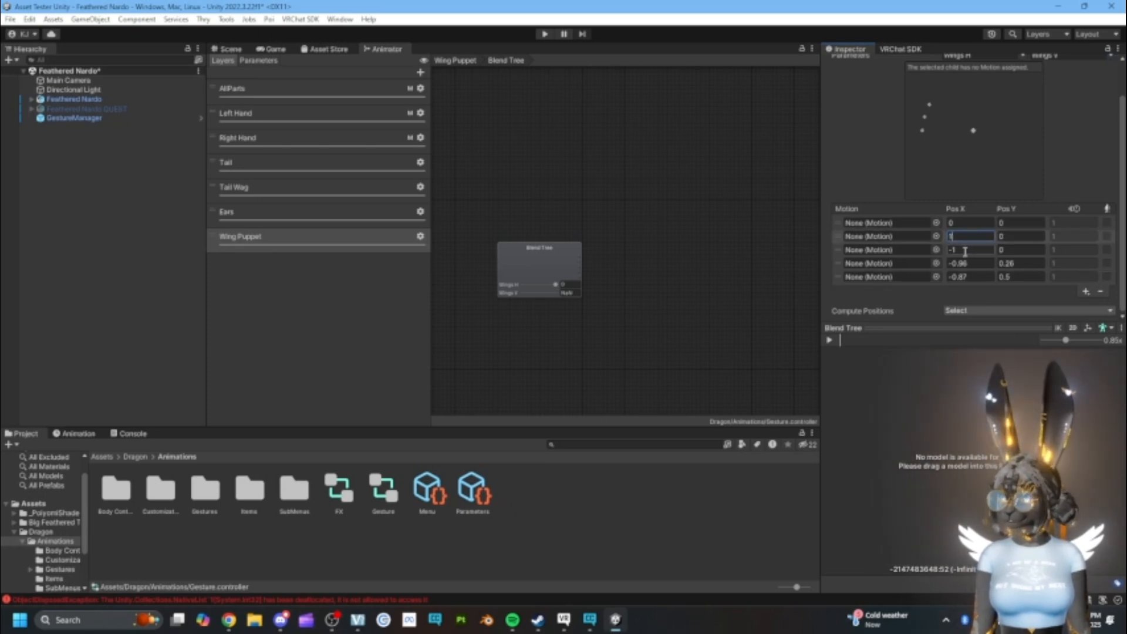
click(965, 251)
text(0)
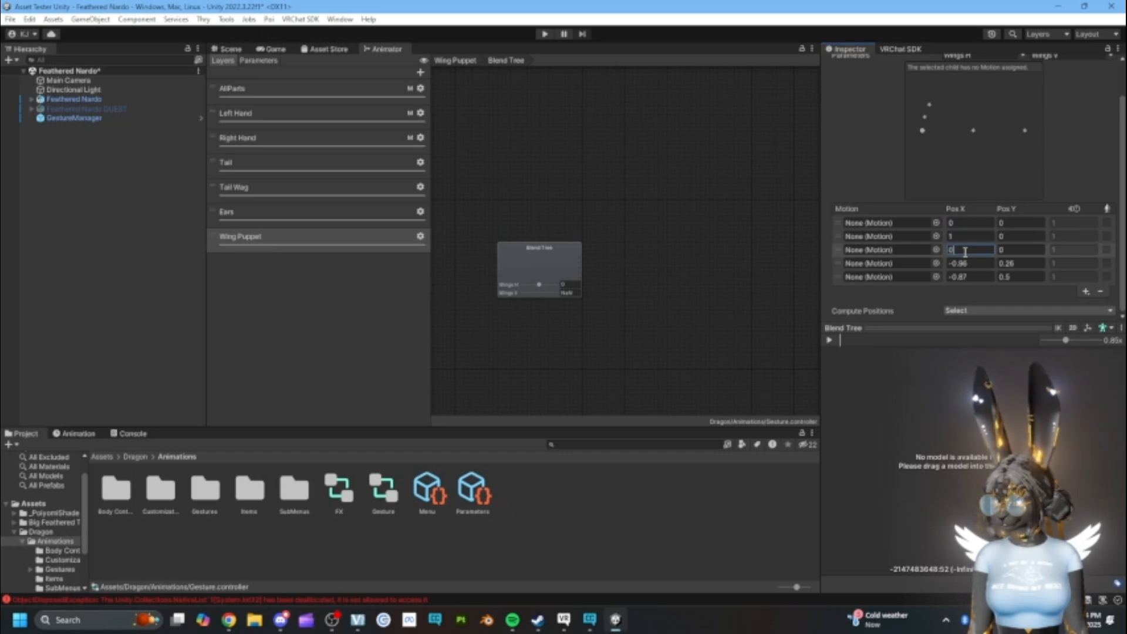
click(1019, 250)
text(1)
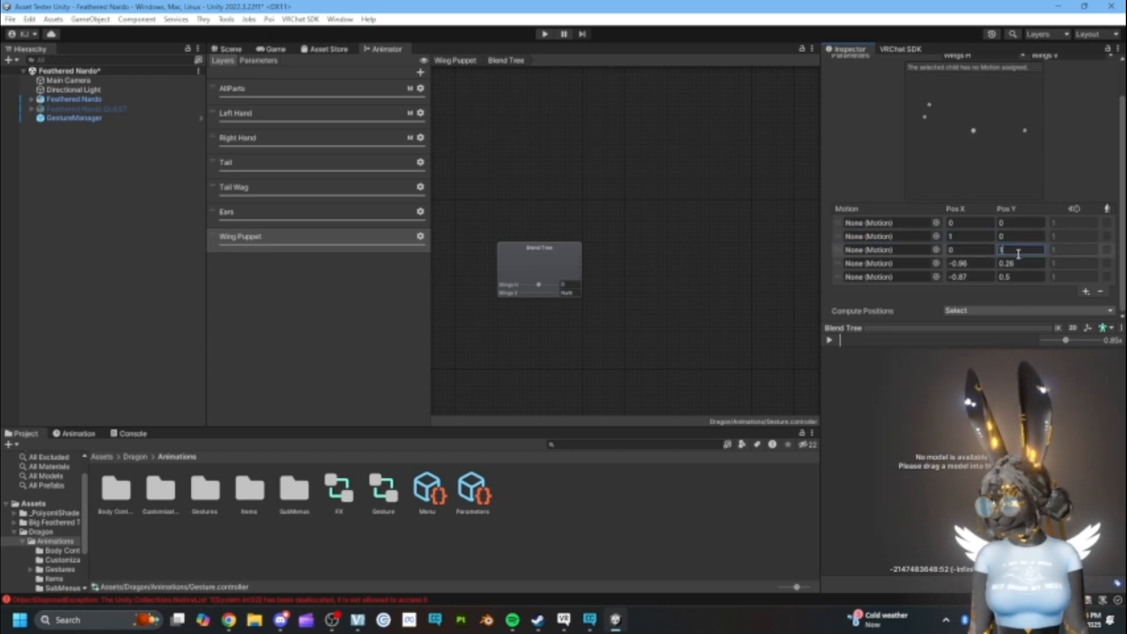
Step: Position the fourth motion at X 0, Y -1 and the fifth motion at X -1, Y 0
click(1018, 263)
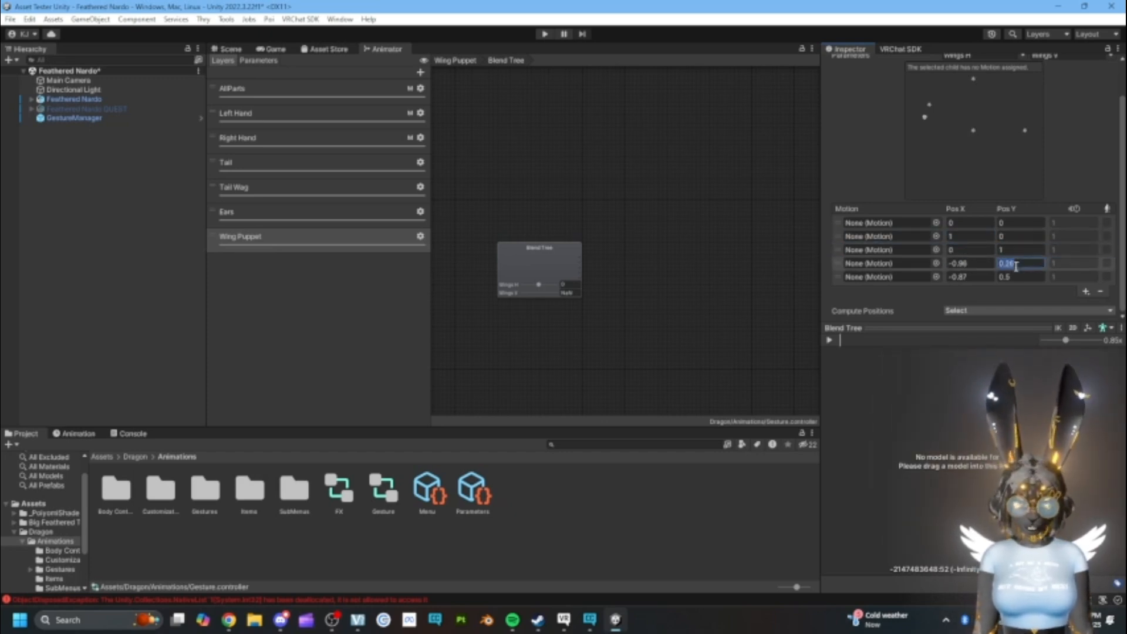
text(-1)
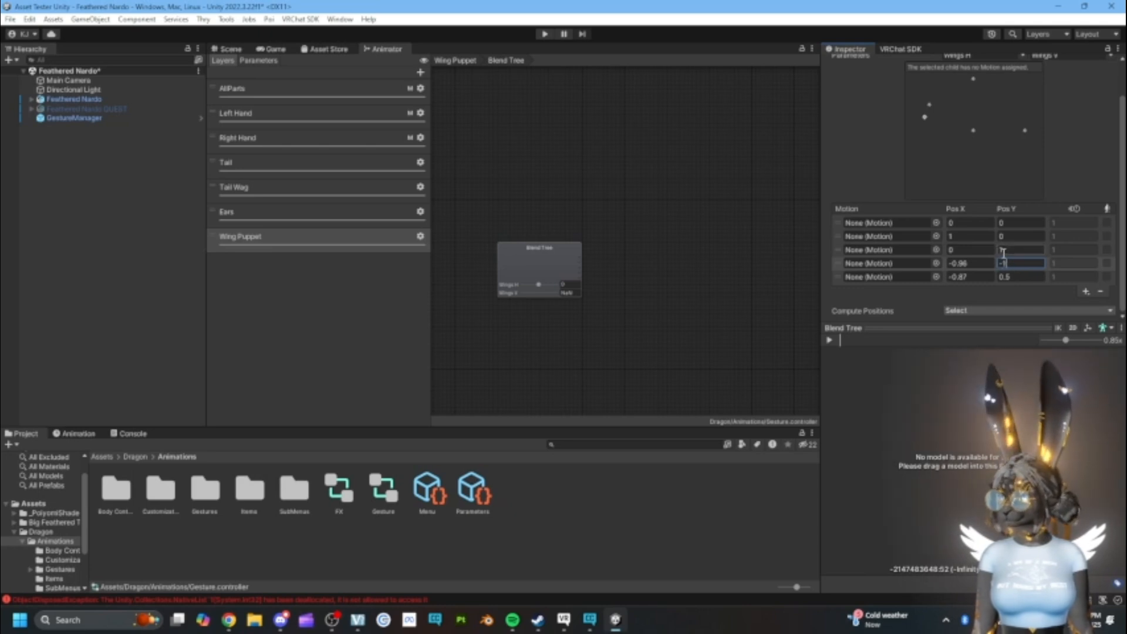
click(973, 264)
text(0)
click(981, 277)
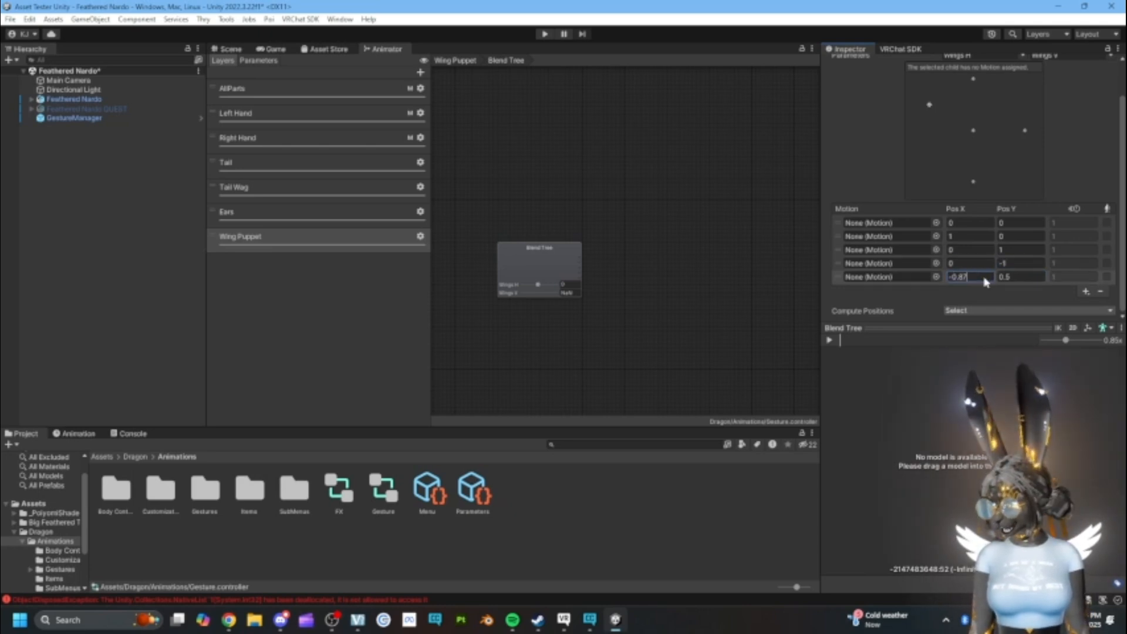
text(-1)
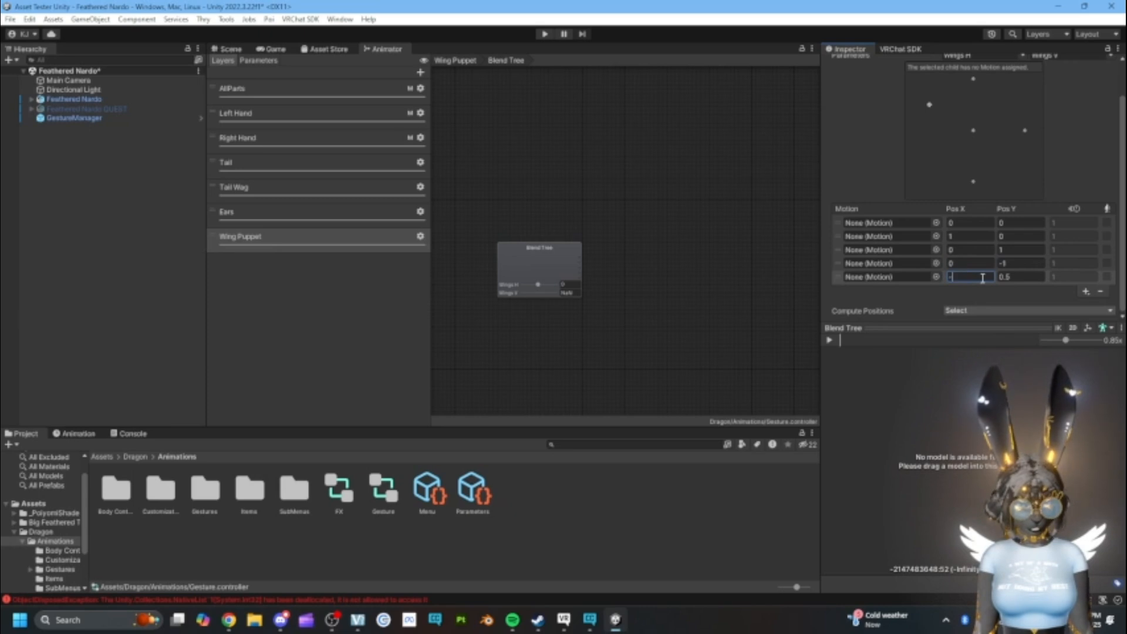
click(1022, 275)
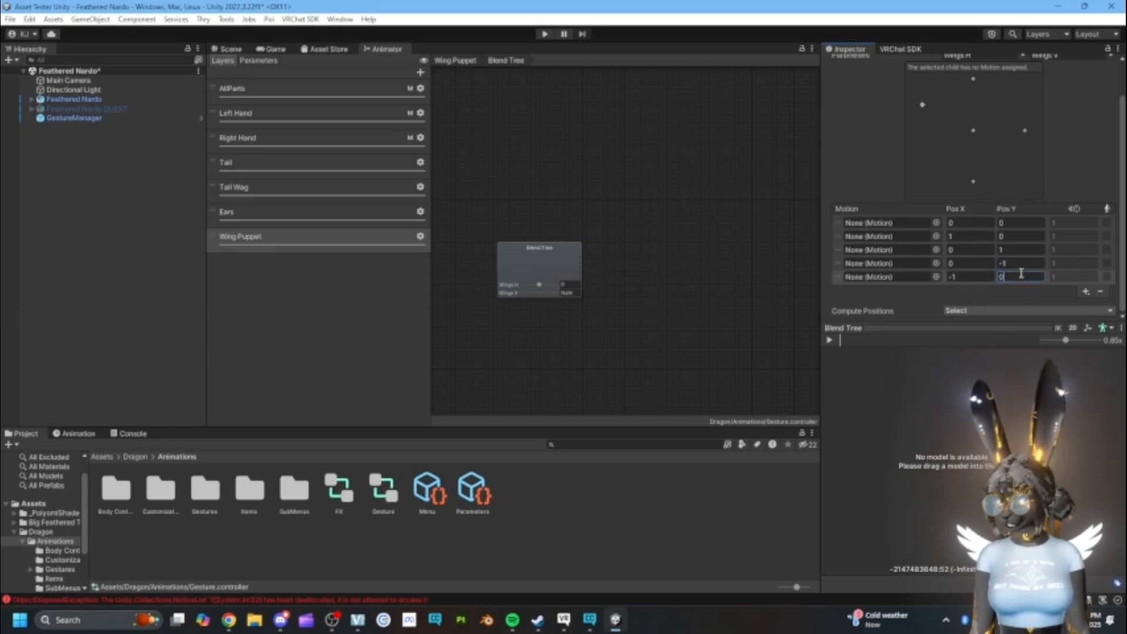
text(0)
key(Return)
click(969, 277)
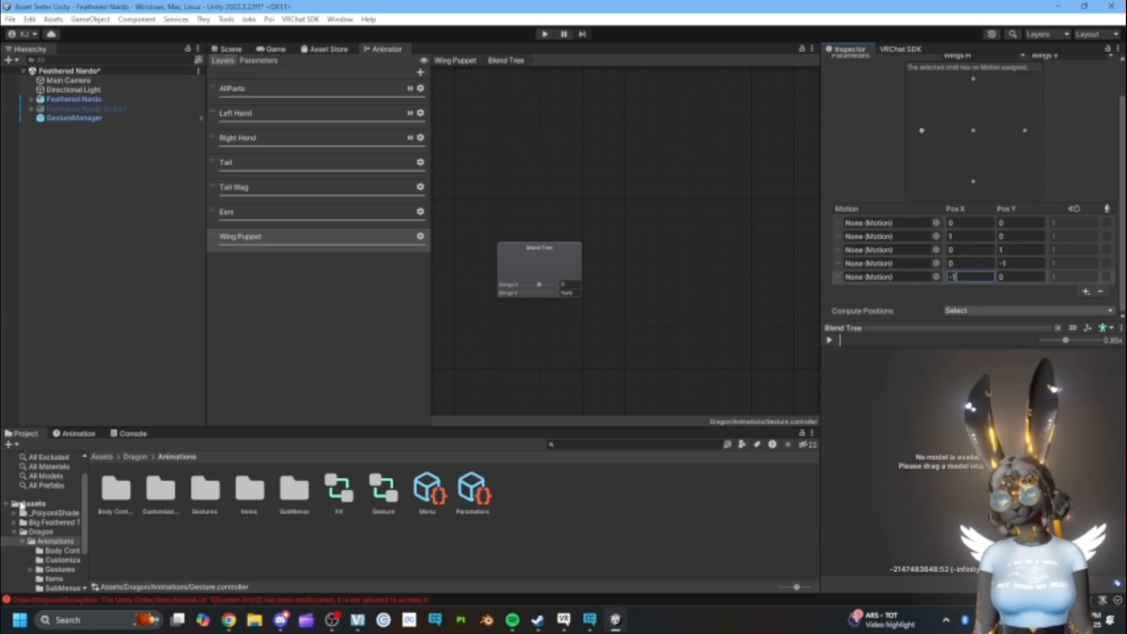
Step: Open the Anims folder inside Kys Big Feathered Wings in the project assets
click(39, 504)
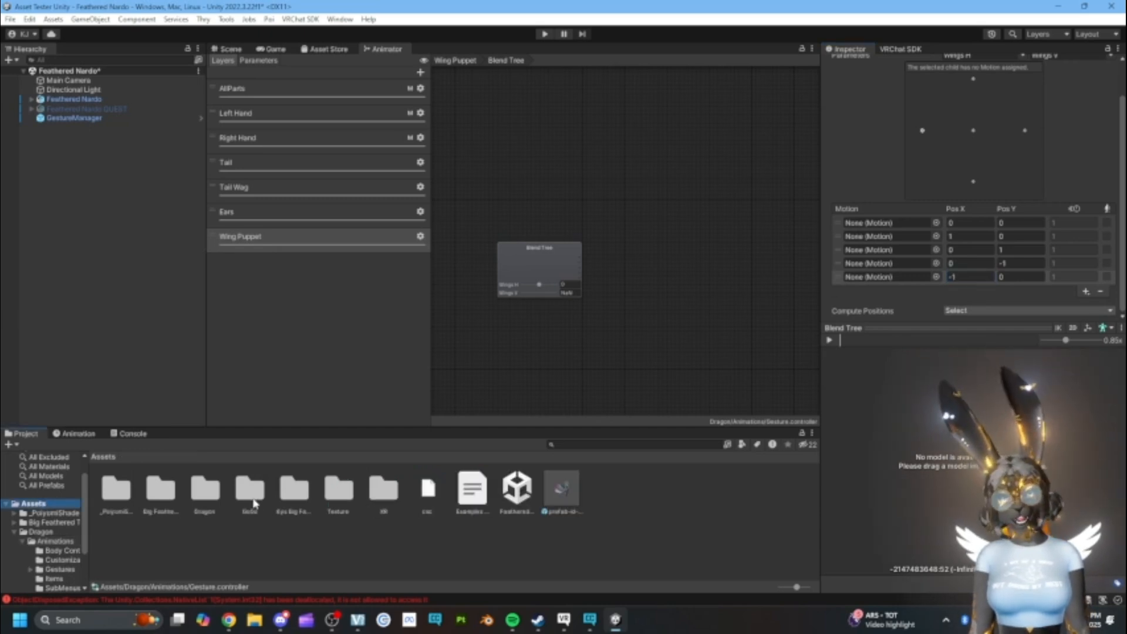
double_click(294, 505)
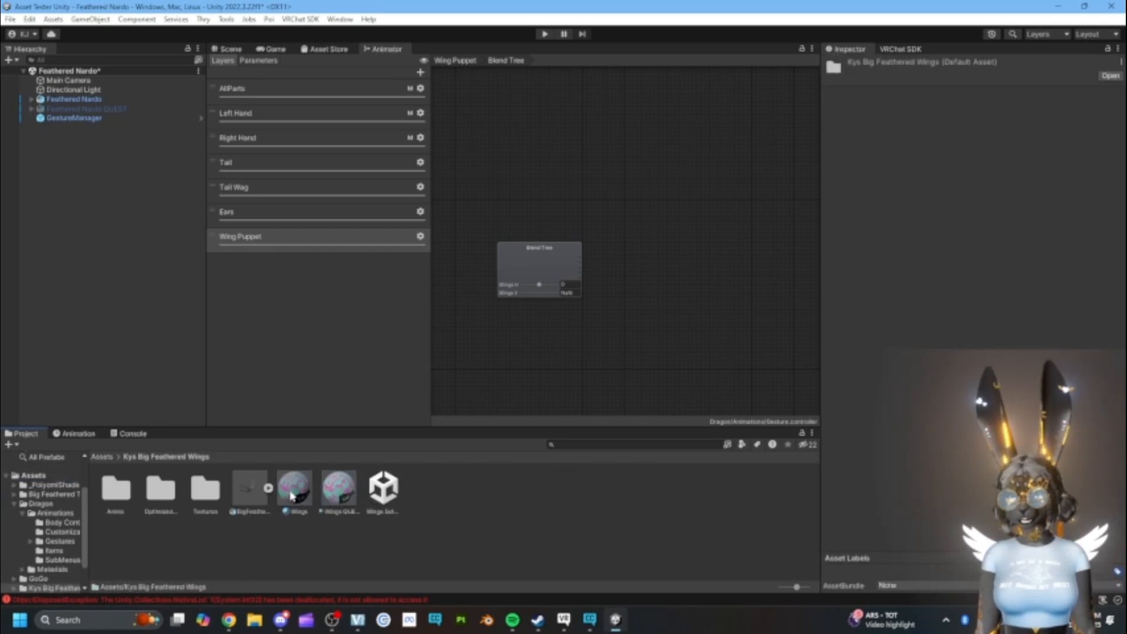
double_click(113, 505)
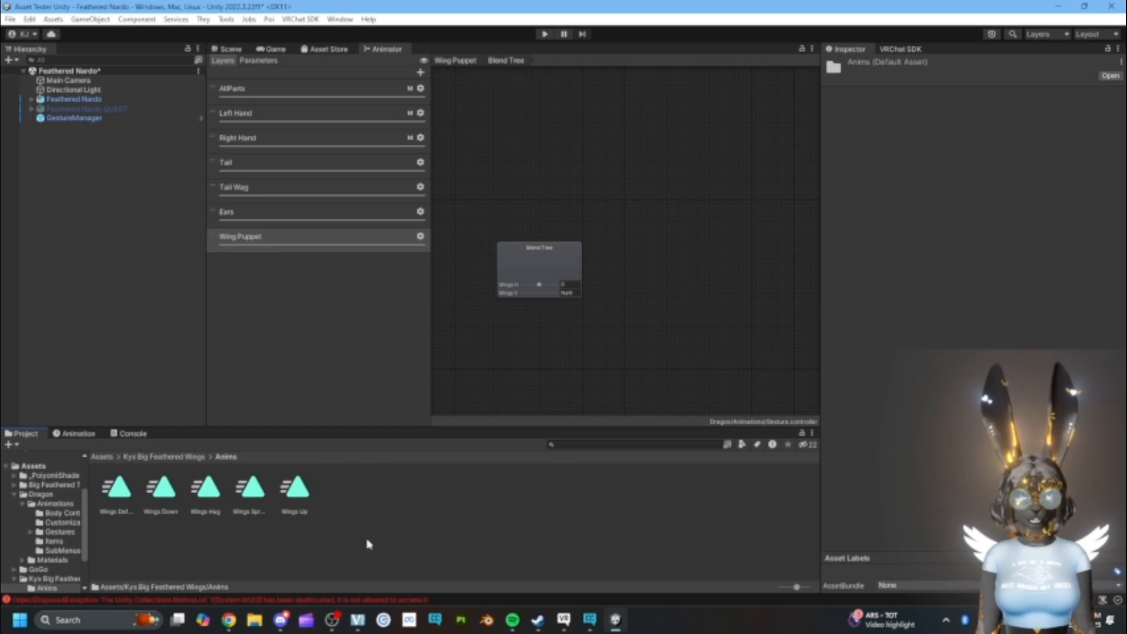
Step: Assign the Wings Default animation to the blend tree's first motion at position 0, 0
click(524, 283)
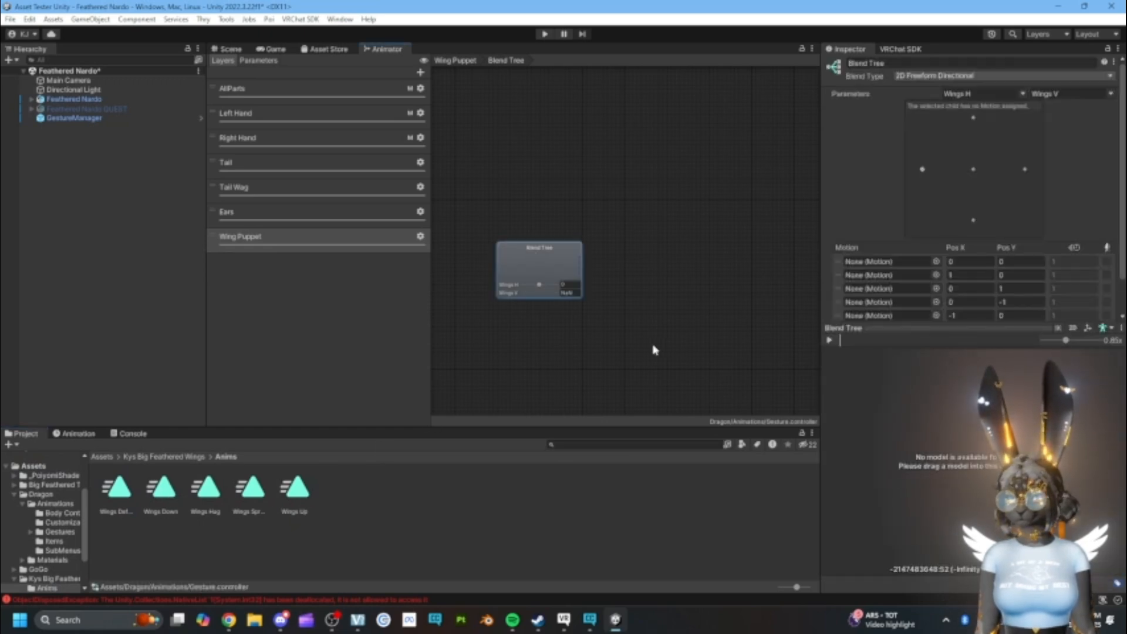
drag(904, 327, 906, 435)
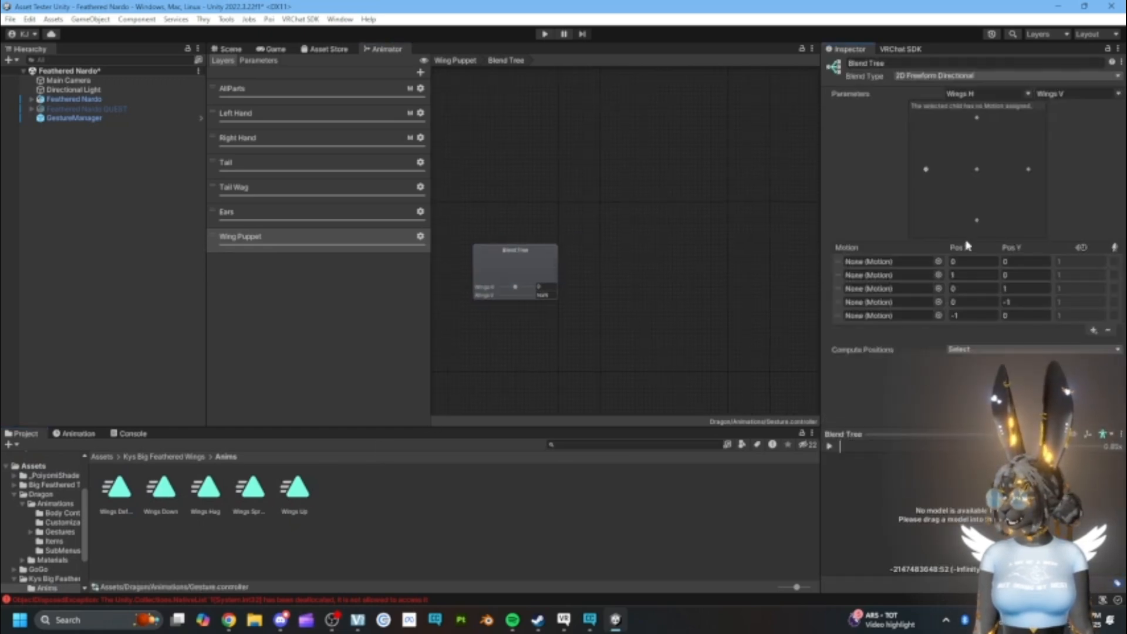
click(946, 264)
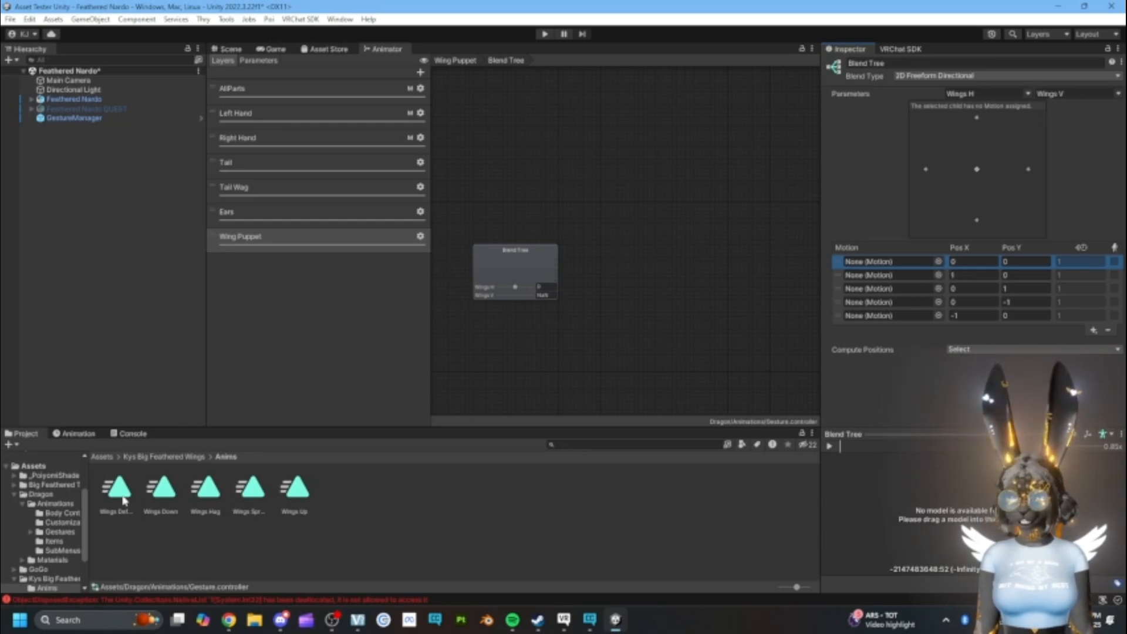
drag(122, 497, 892, 262)
click(941, 262)
click(847, 232)
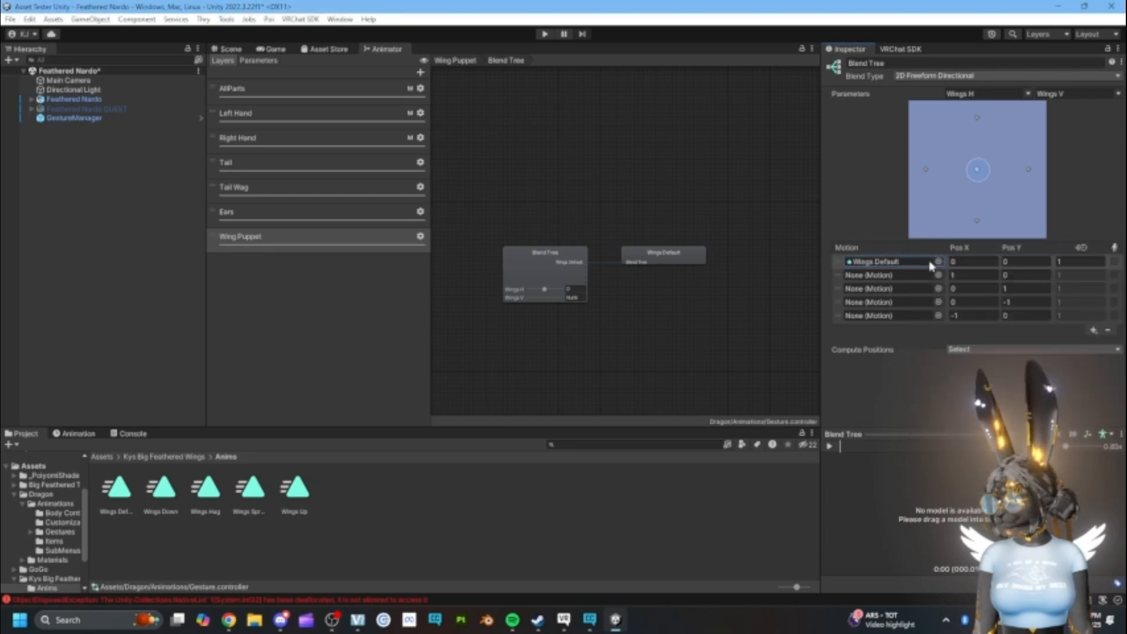
Step: Check which points in the blend diagram correspond to the first, second and third motion entries
click(945, 273)
click(945, 264)
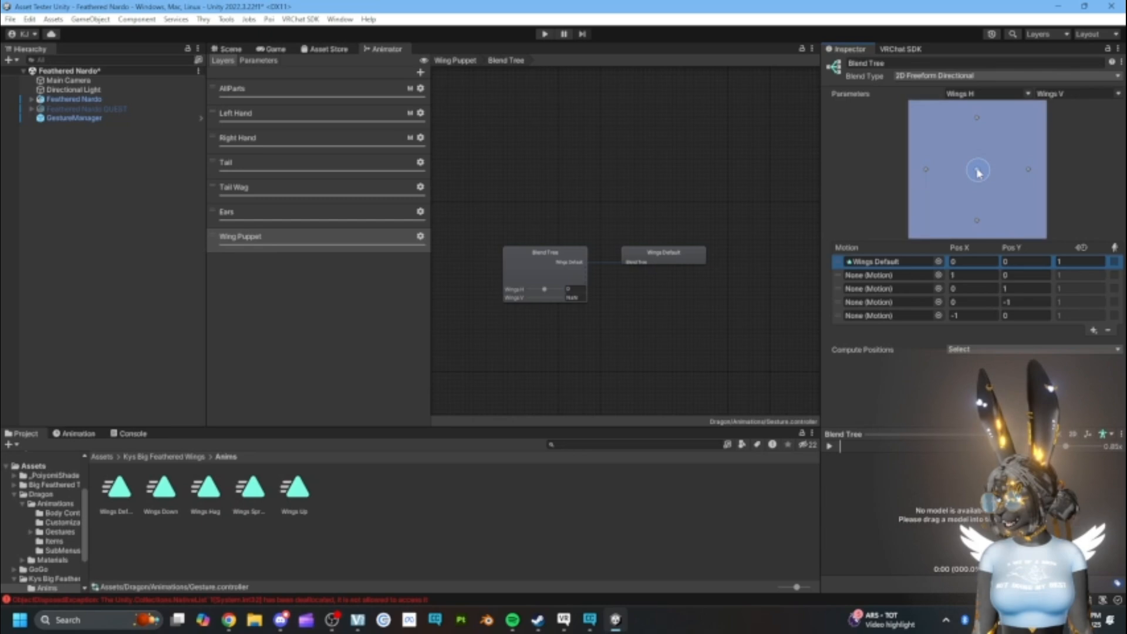
click(945, 279)
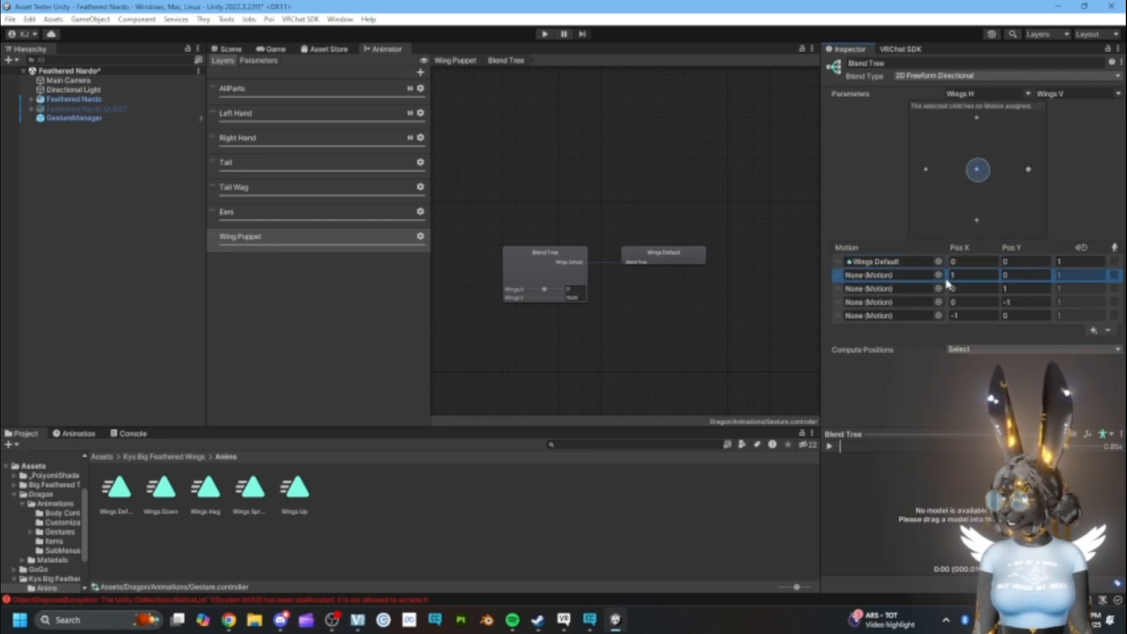
click(946, 287)
click(945, 278)
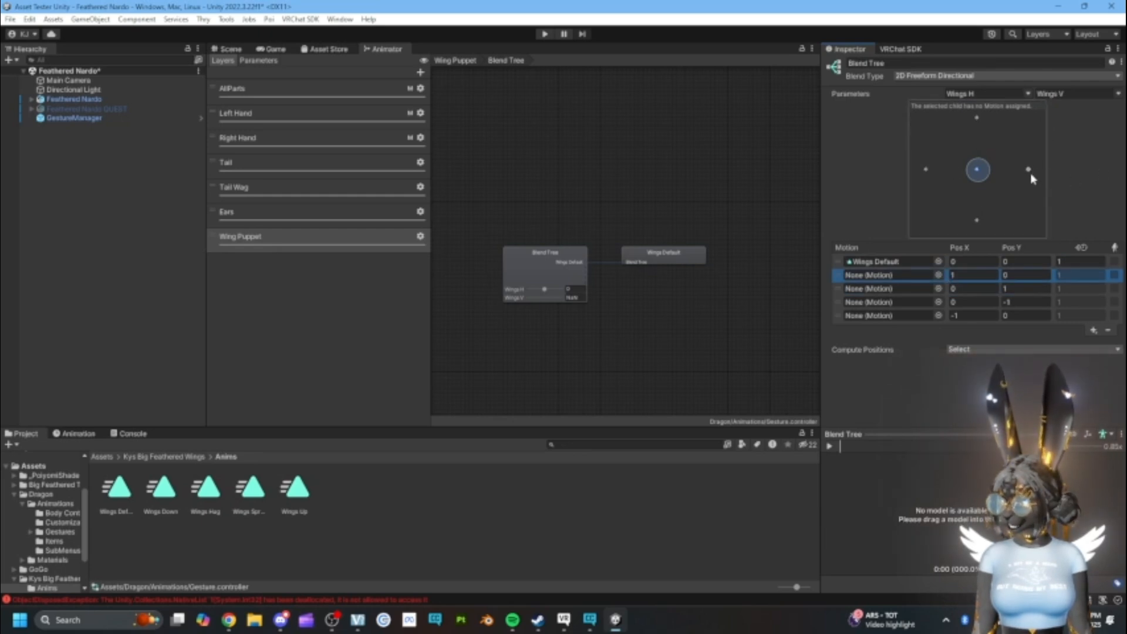
click(946, 286)
click(946, 278)
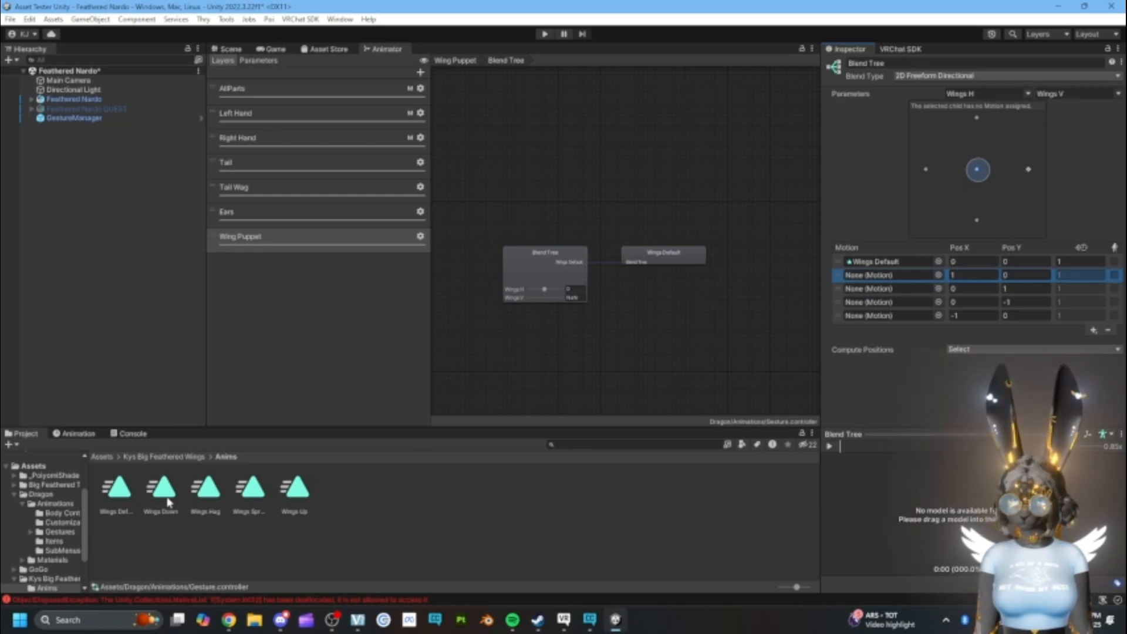
Step: Assign Wings Hug to the blend tree motion at position 1, 0 and Wings Up to the motion at 0, 1
drag(192, 503, 898, 277)
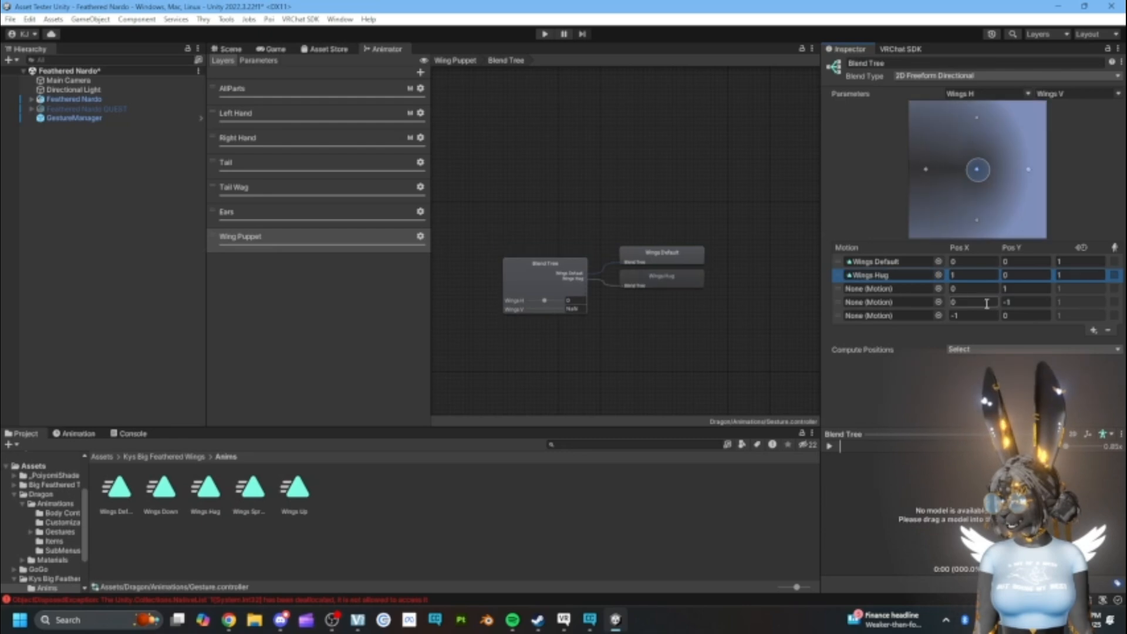
click(949, 290)
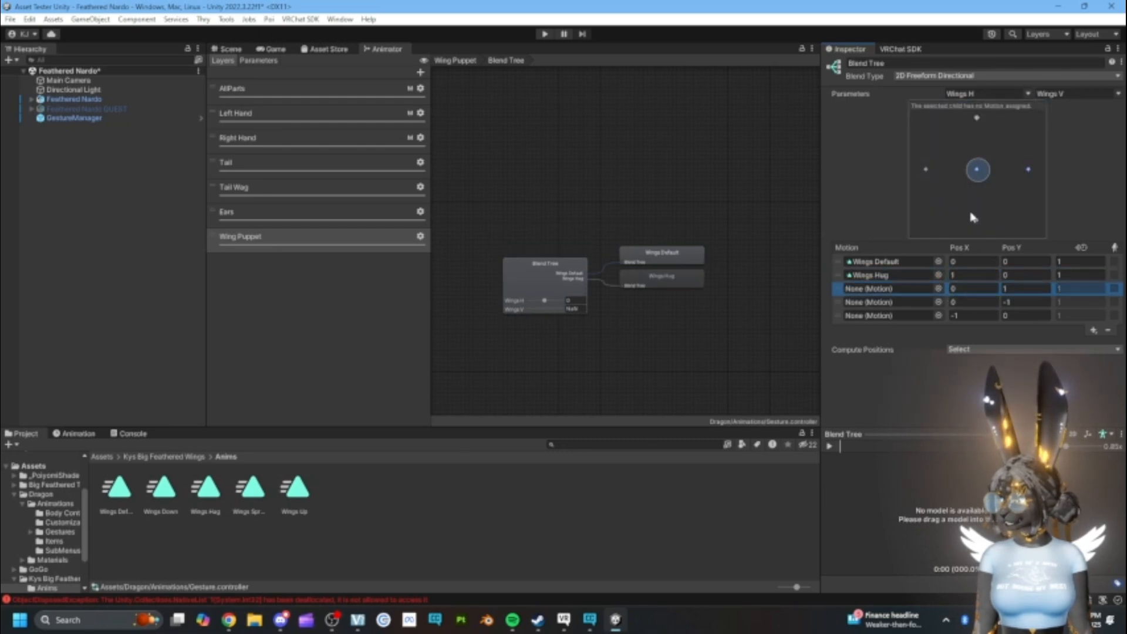
drag(294, 488, 892, 290)
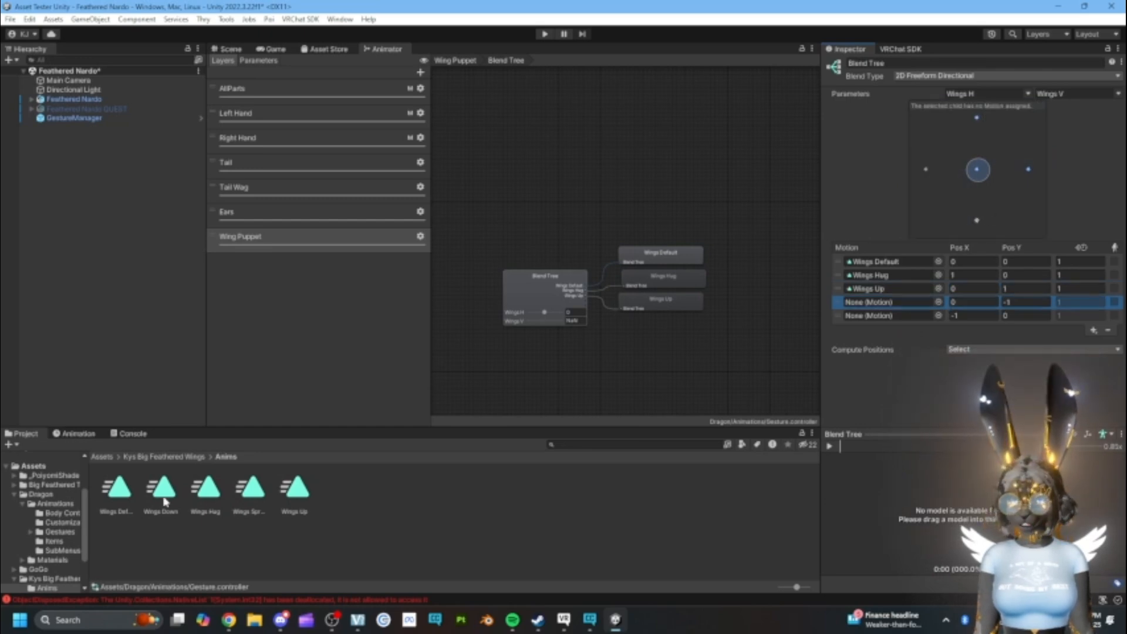
Step: Assign Wings Down to the blend tree motion at position 0, -1 and Wings Spread to the motion at -1, 0
drag(165, 502, 879, 309)
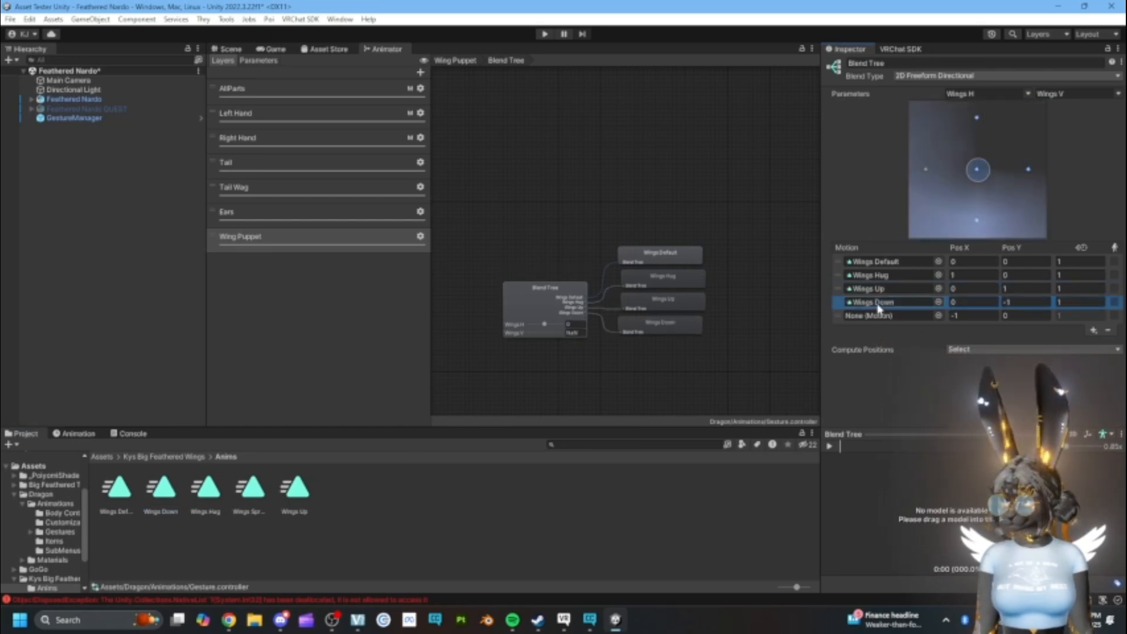
click(939, 316)
click(891, 351)
click(946, 321)
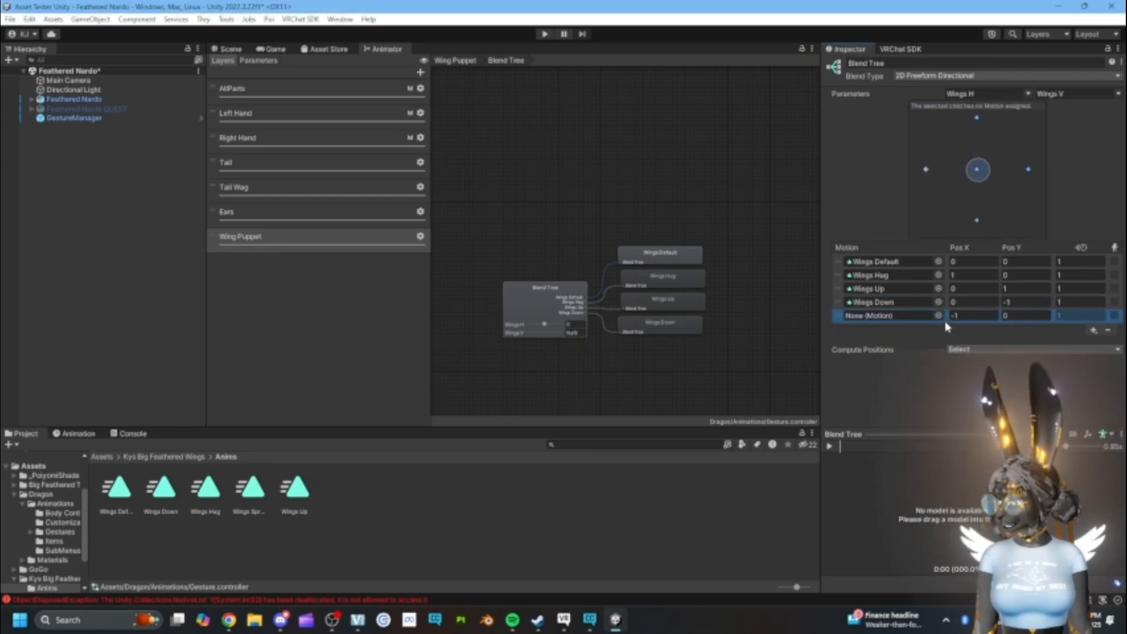
drag(254, 490, 866, 316)
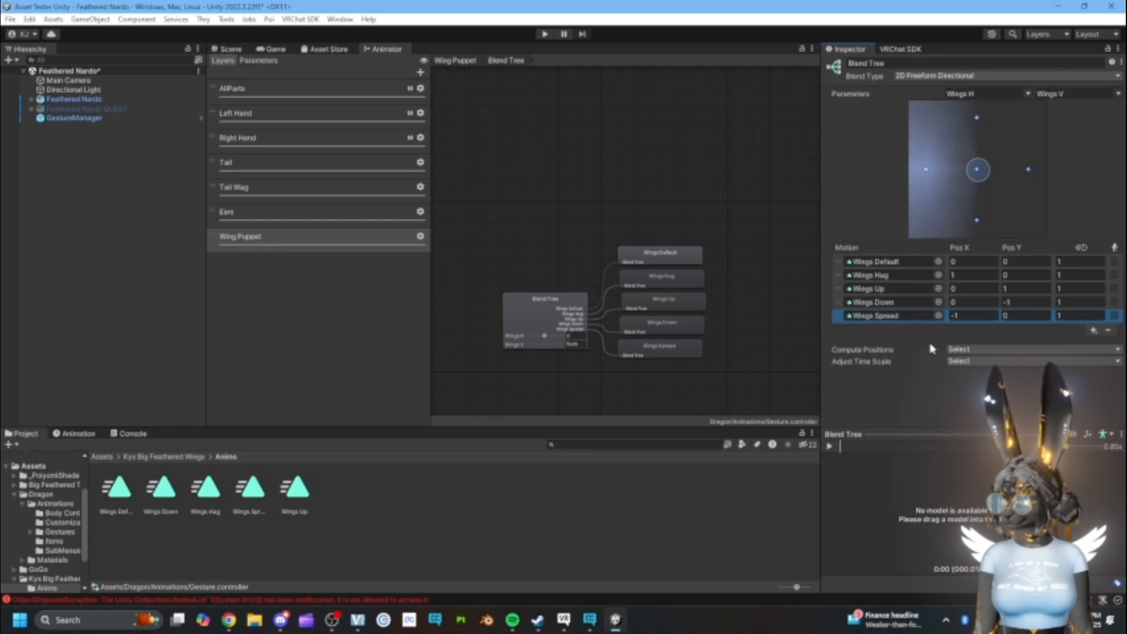
Step: Check the area of the blend diagram covered by each of the five wing motions
click(946, 300)
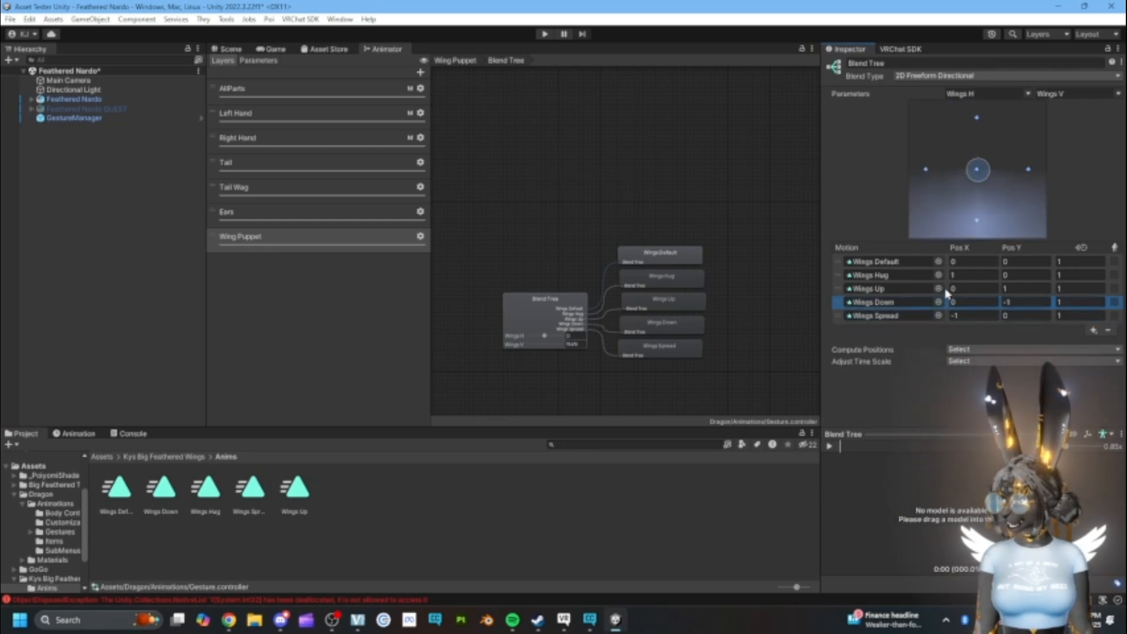
click(949, 275)
click(945, 263)
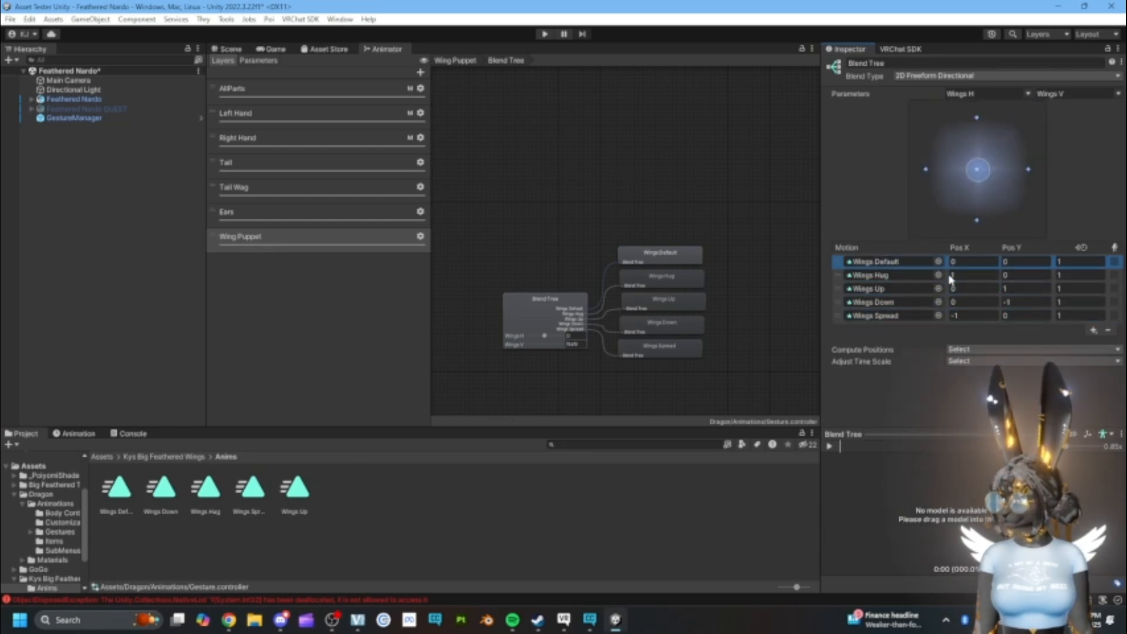
click(948, 275)
click(948, 289)
click(947, 302)
click(947, 315)
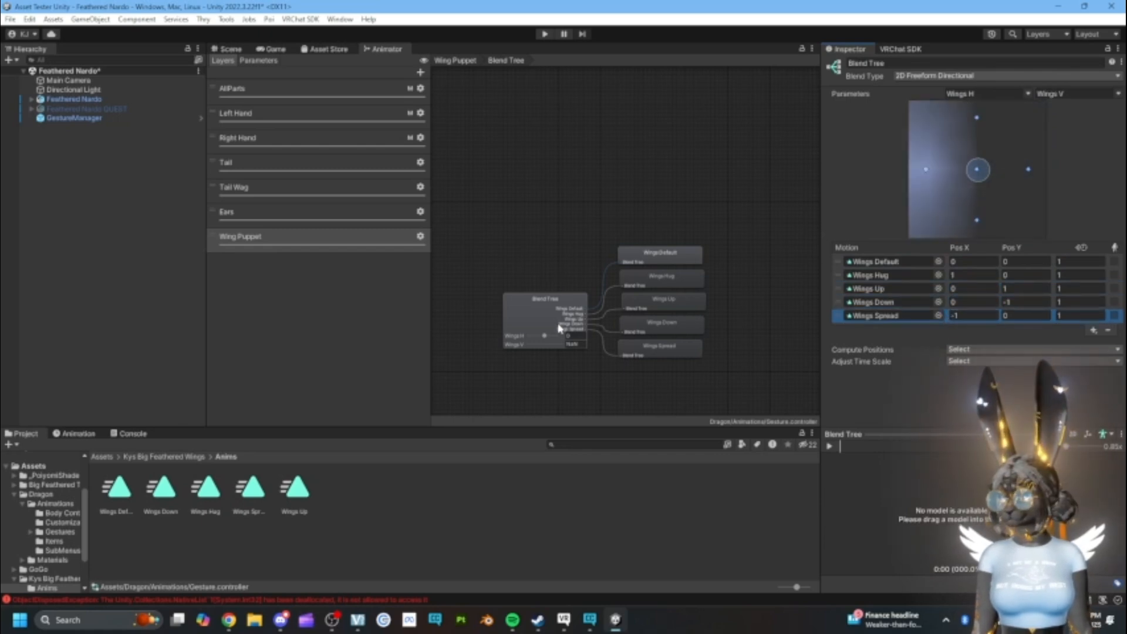
Step: Open the expressions Menu asset referenced by the Feathered Nardo avatar's descriptor
click(226, 50)
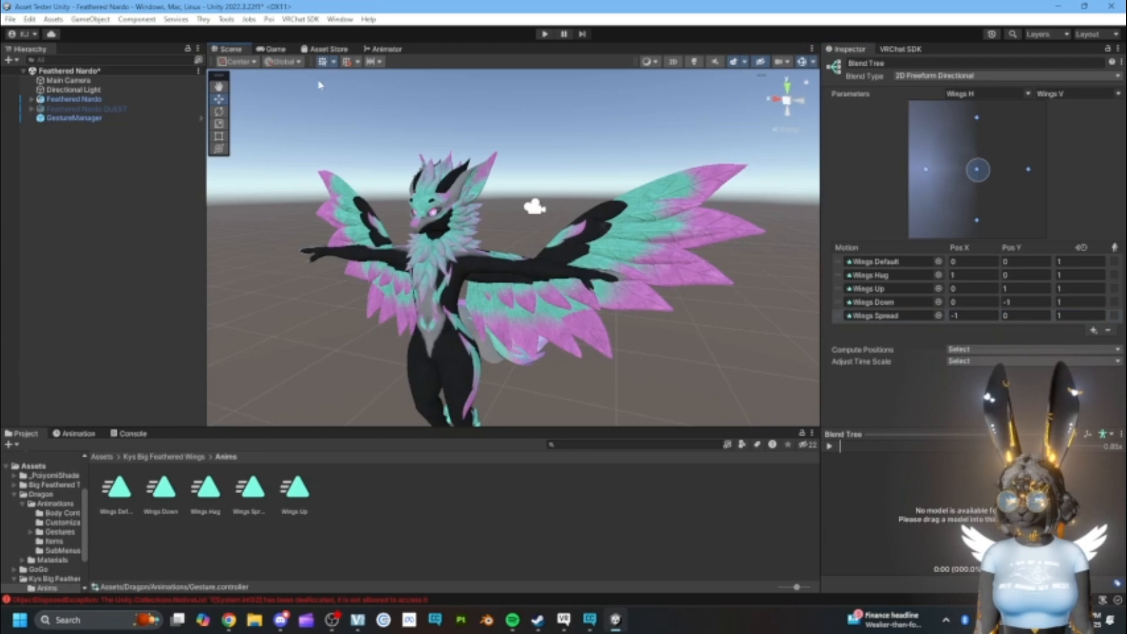
click(440, 268)
scroll(978, 463, down, 5)
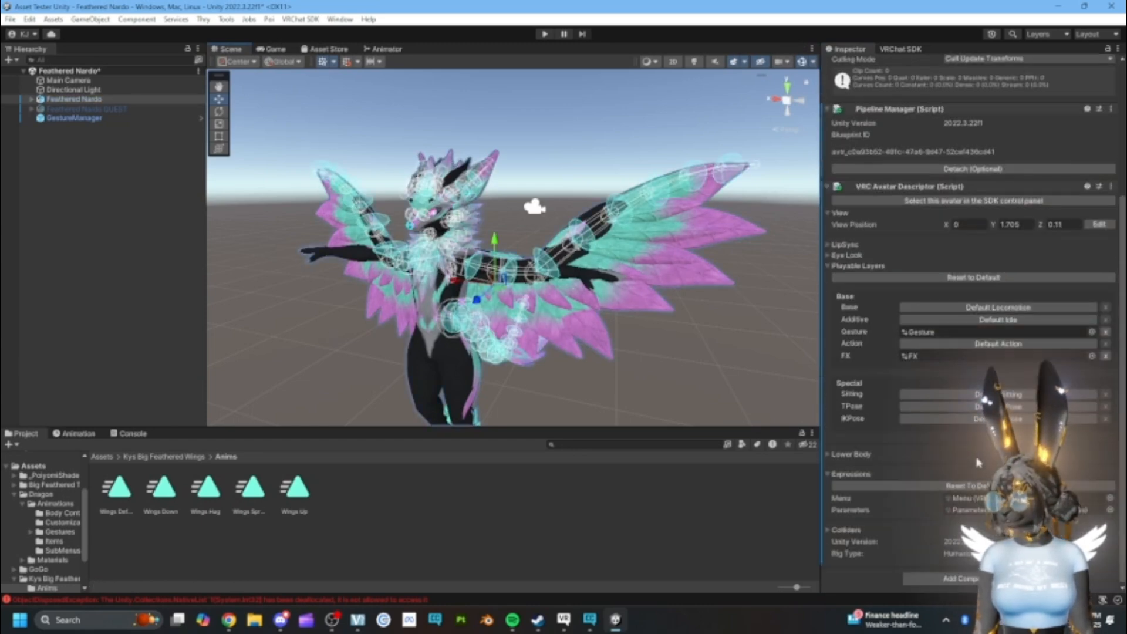
click(963, 500)
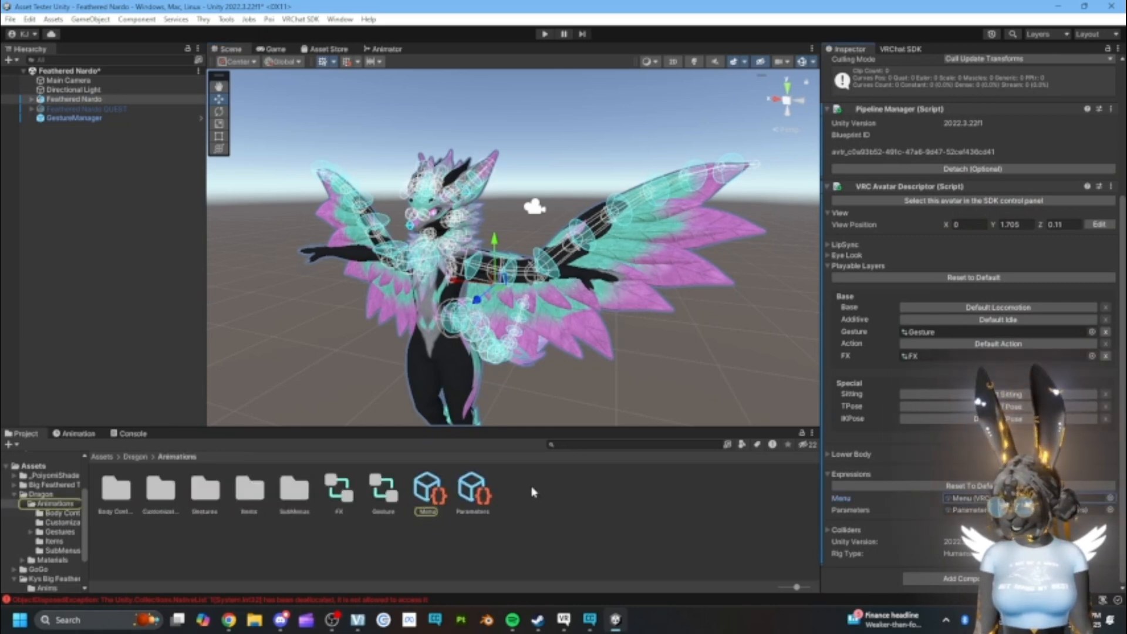
click(473, 490)
click(439, 492)
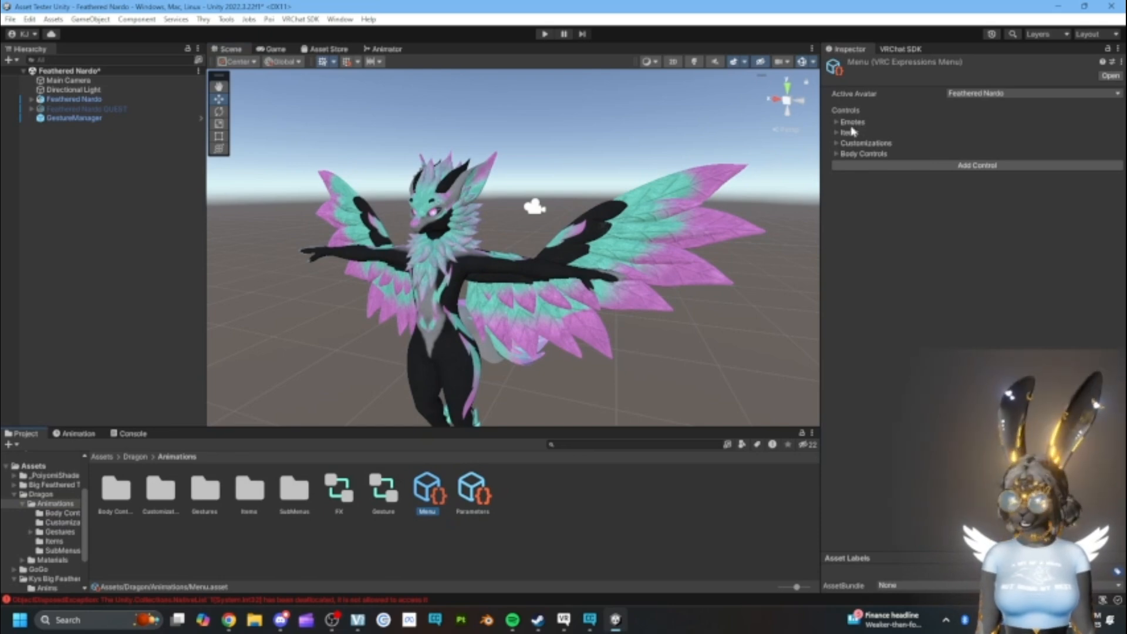
Step: Open the Body Controls submenu asset linked from the main expressions menu and collapse its Tail Wag Speed control
click(850, 151)
click(998, 264)
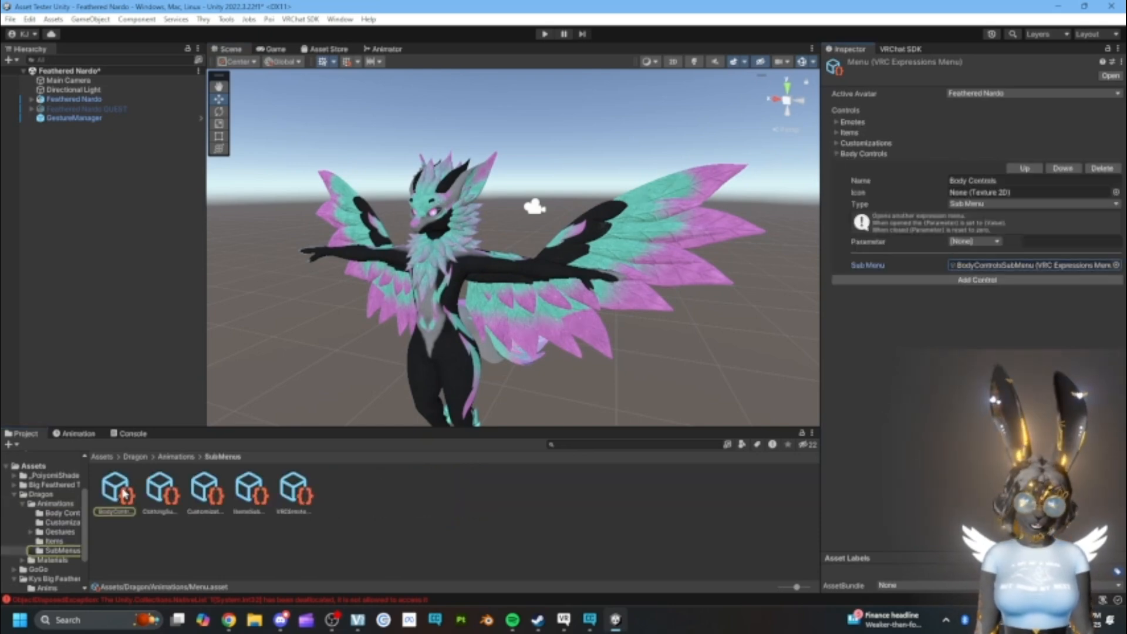
click(124, 494)
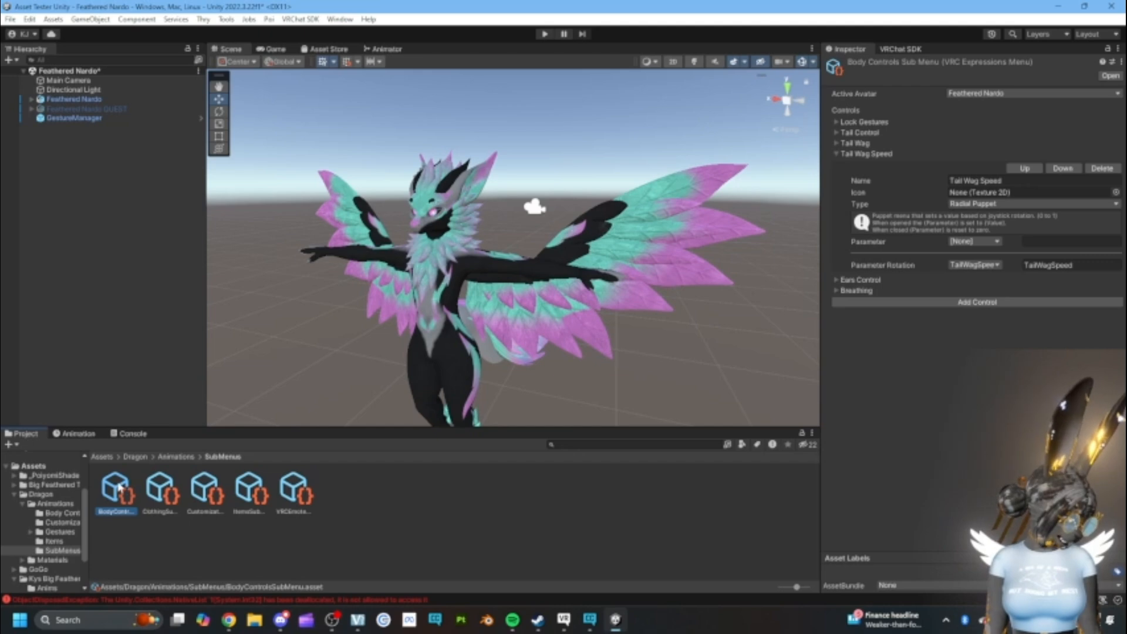
click(848, 156)
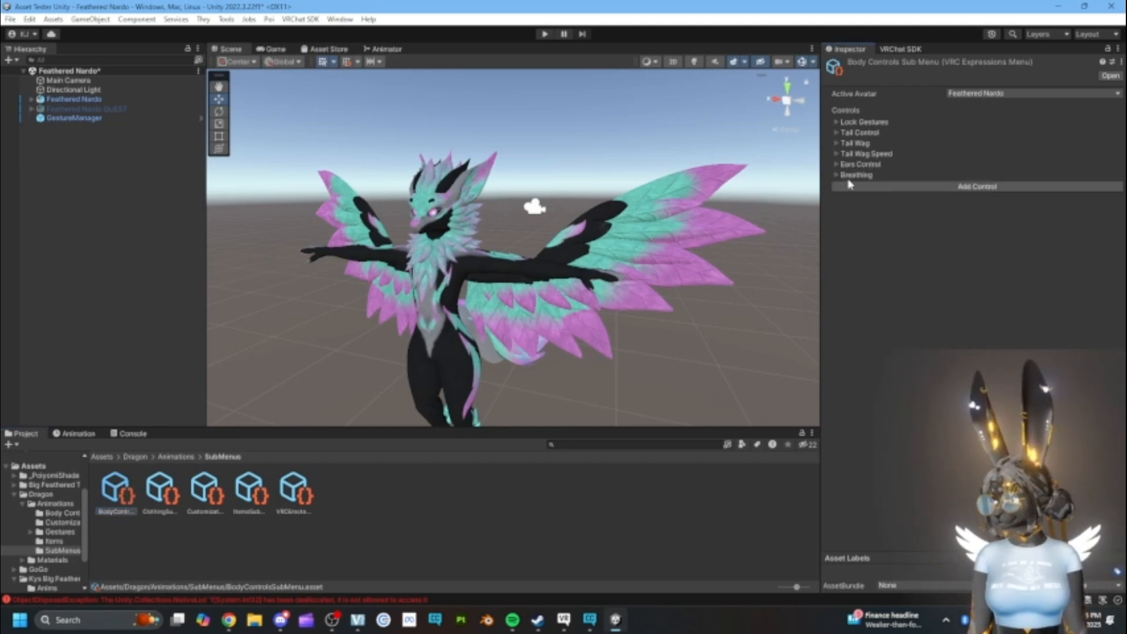
Step: Add a control named Wing Control to the Body Controls submenu
click(849, 188)
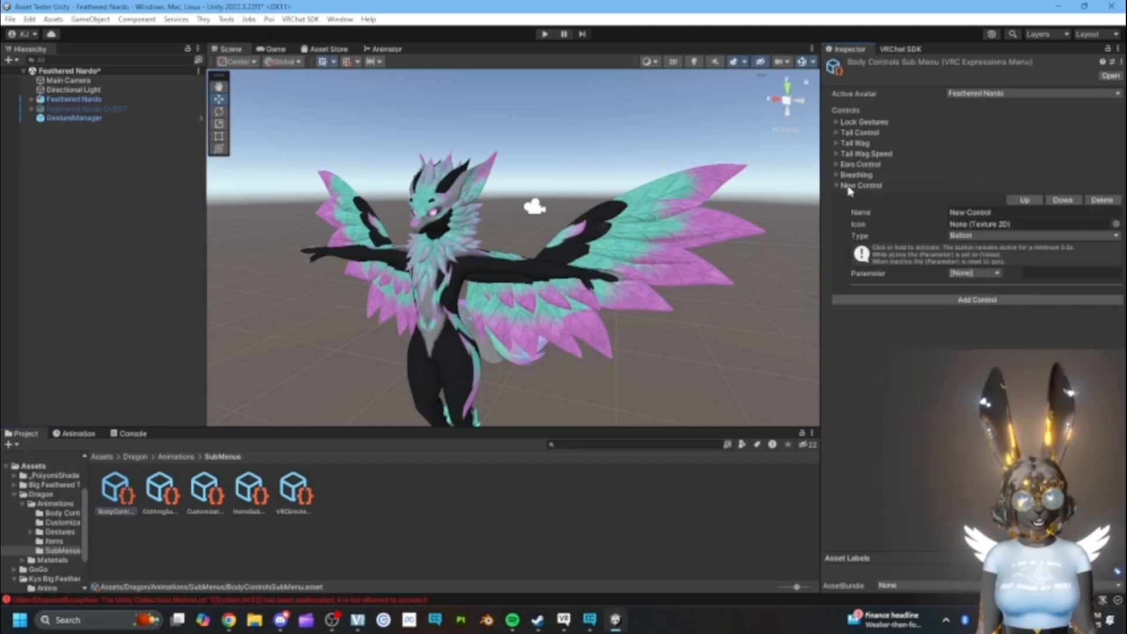
click(992, 212)
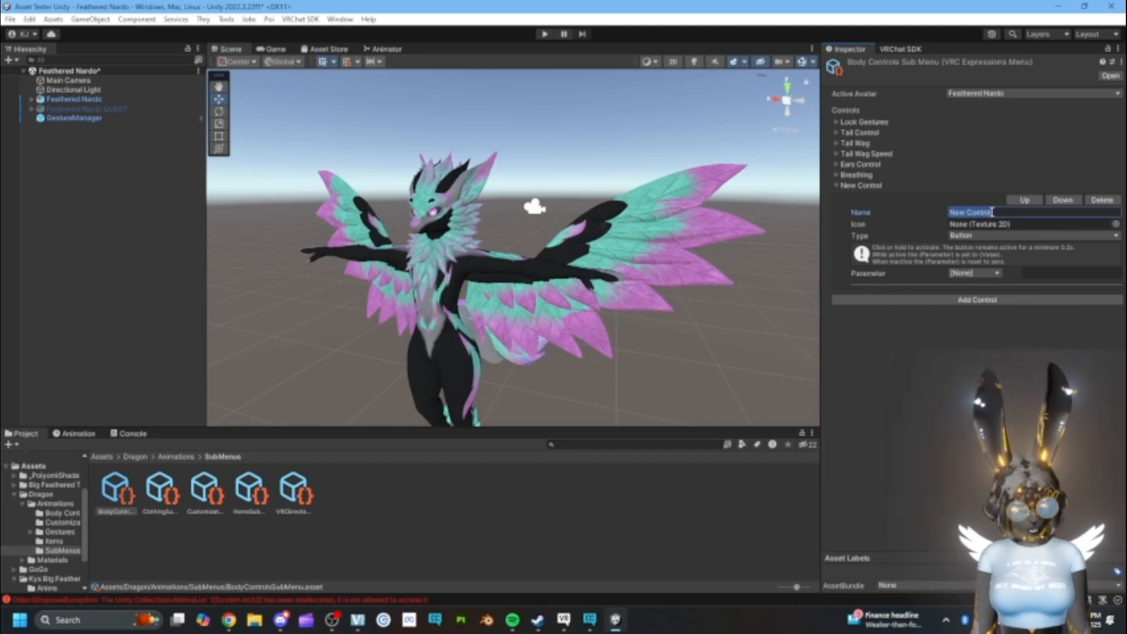
text(Win)
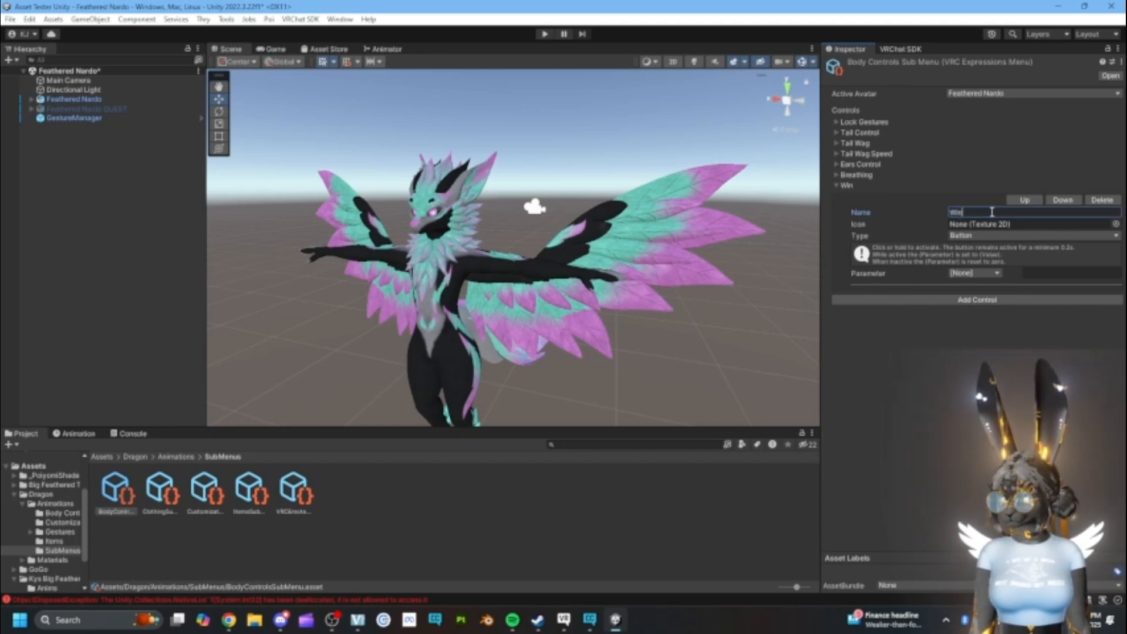
text(g Cont)
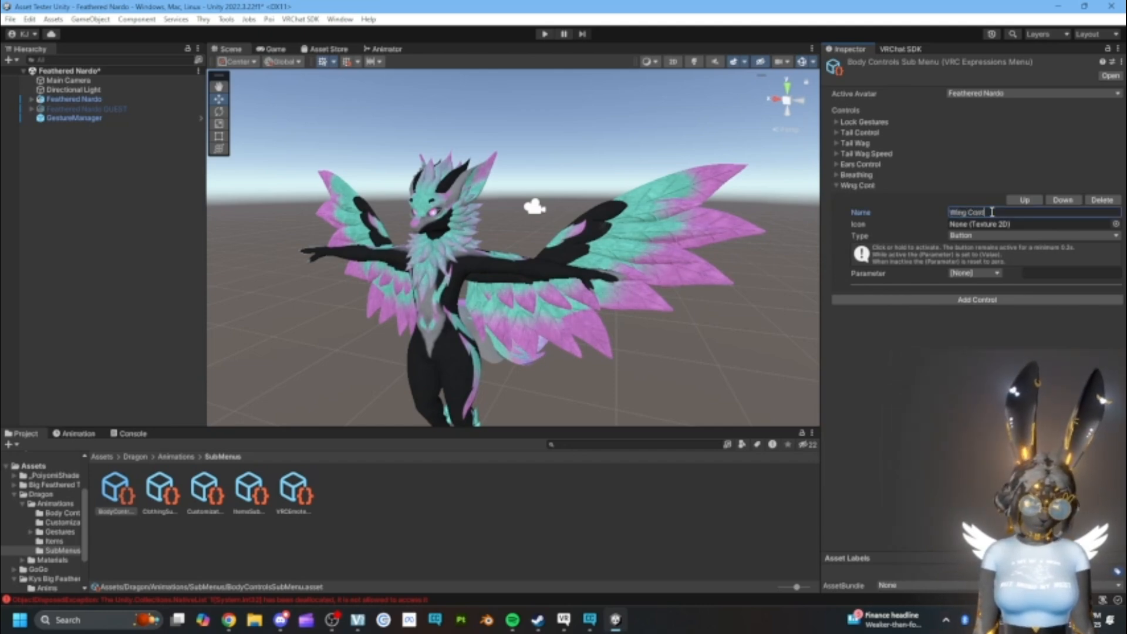
text(rol)
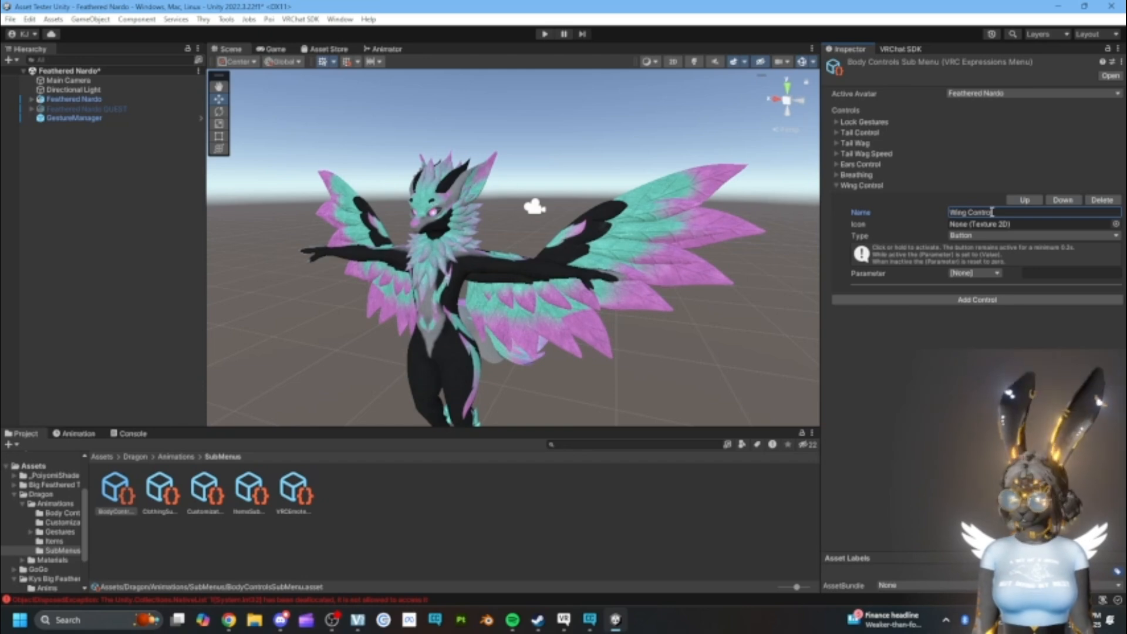
Step: Make Wing Control a Two Axis Puppet with Wings H as the horizontal parameter and Wings V as the vertical one
click(961, 236)
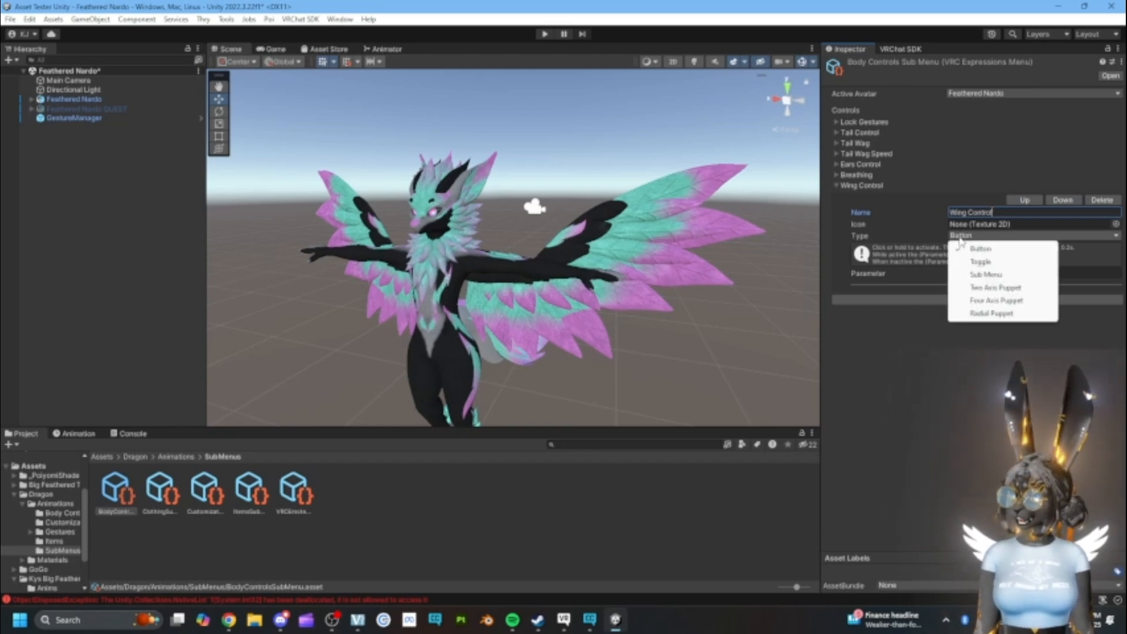
click(984, 288)
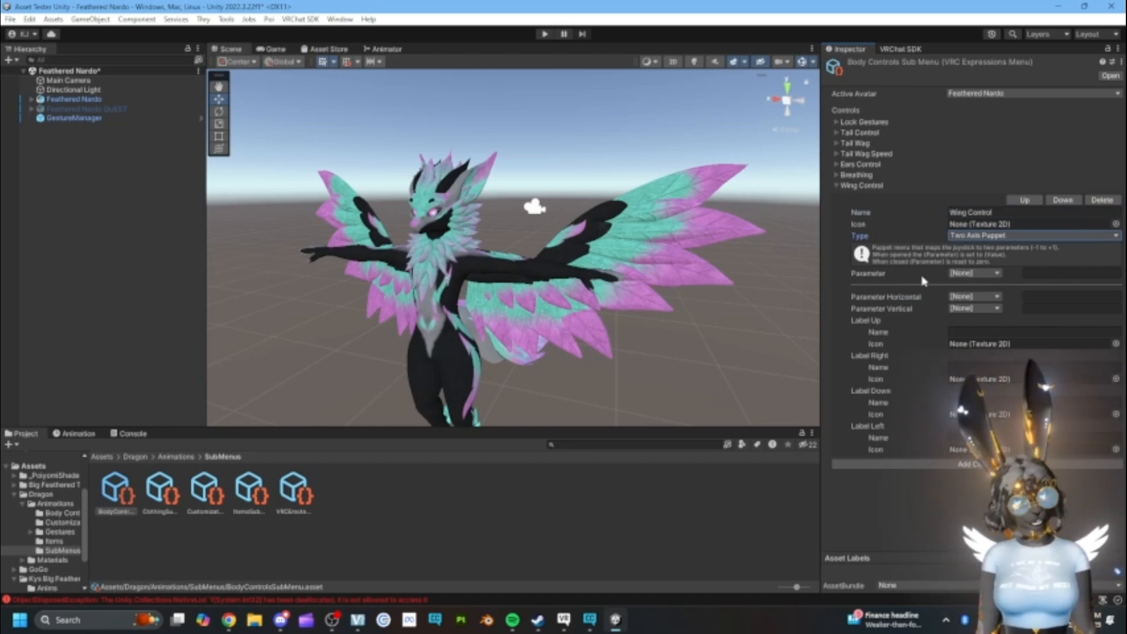
click(964, 300)
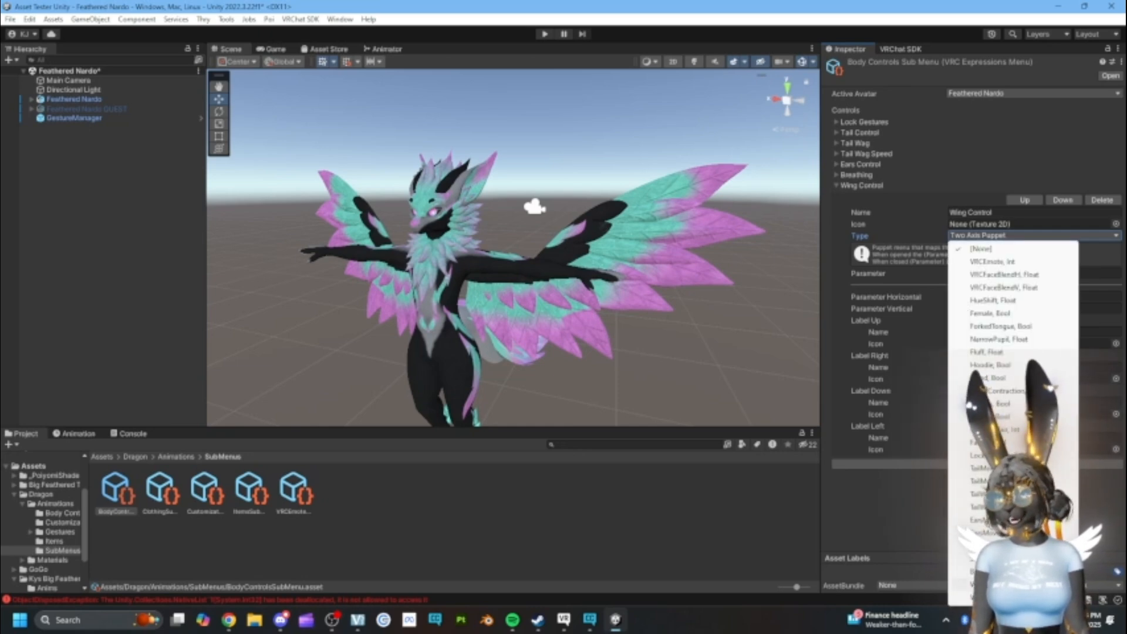
click(989, 584)
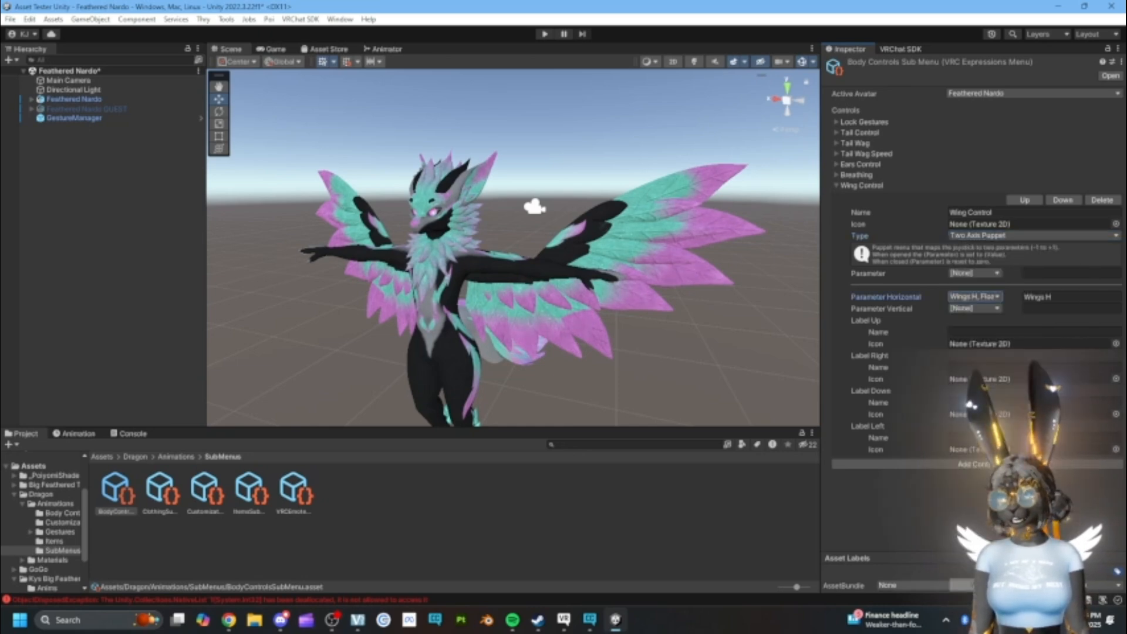
click(971, 310)
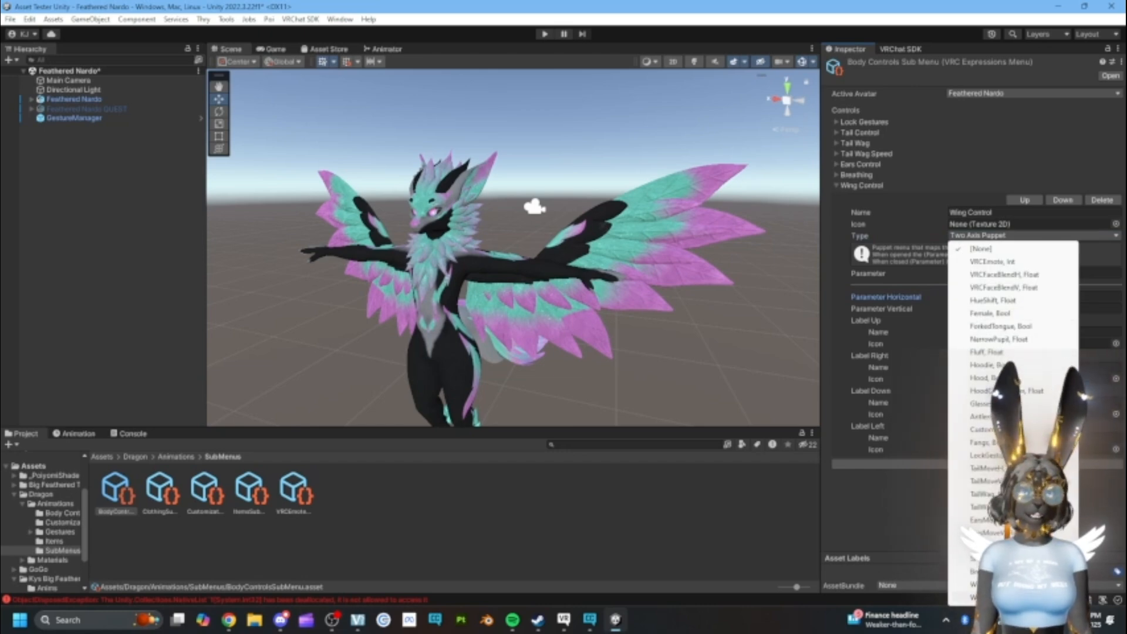
click(989, 597)
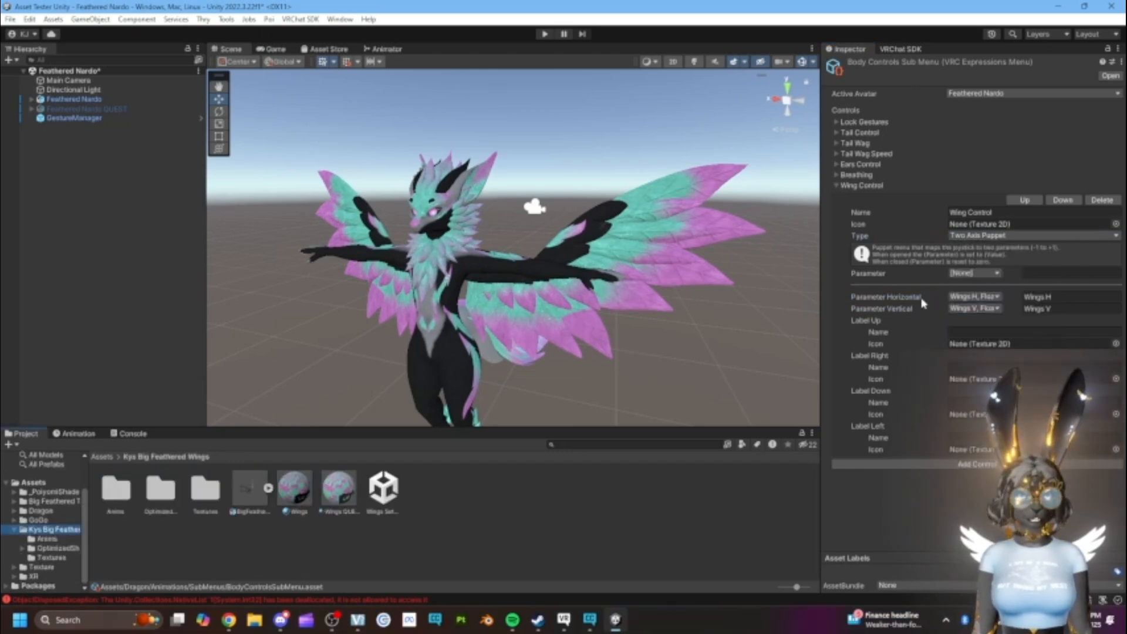
Step: Collapse the Wing Control entry and enter play mode through the GestureManager object
click(833, 186)
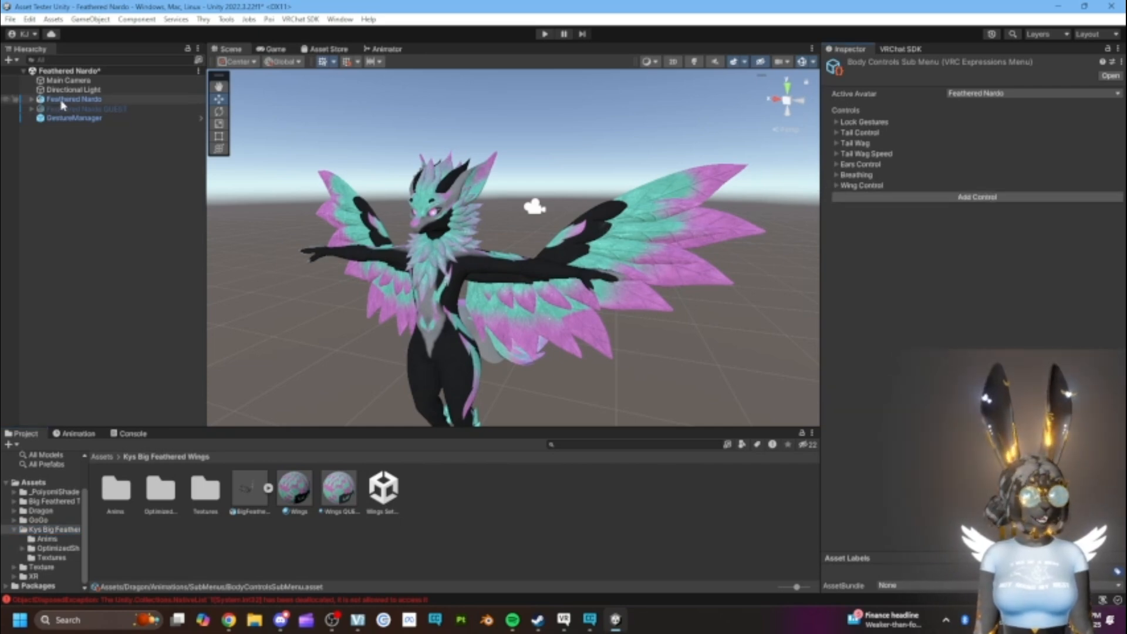
click(104, 118)
click(923, 242)
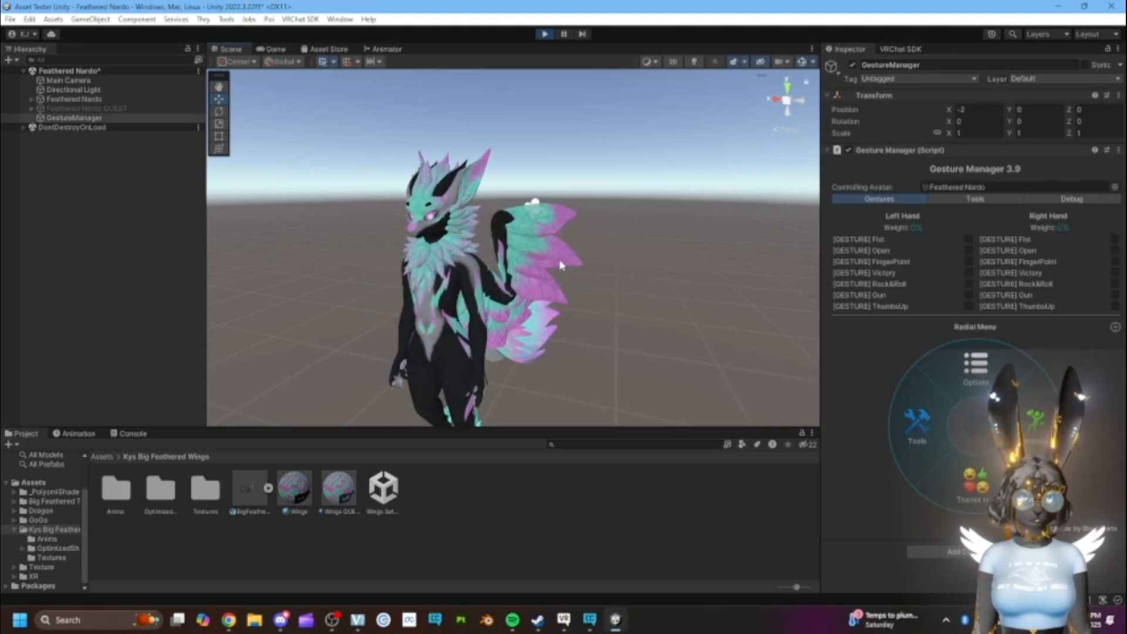
Step: Examine the avatar's wings in play mode from the side and from behind
right_drag(561, 265, 458, 254)
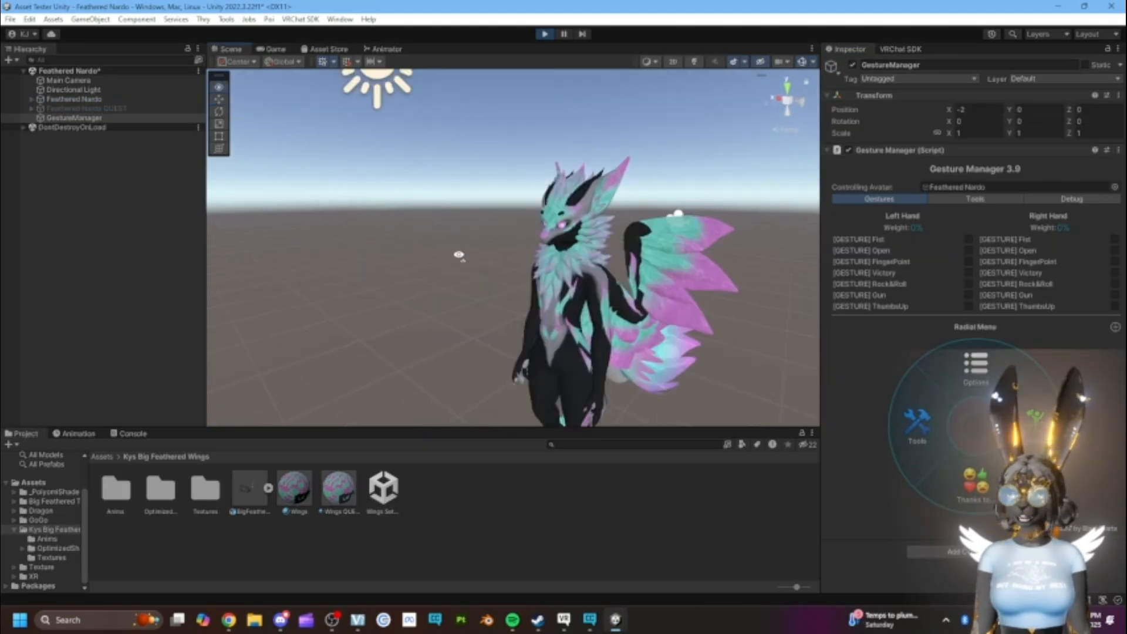
mouse_move(458, 255)
middle_down()
mouse_move(609, 290)
mouse_move(449, 267)
middle_up()
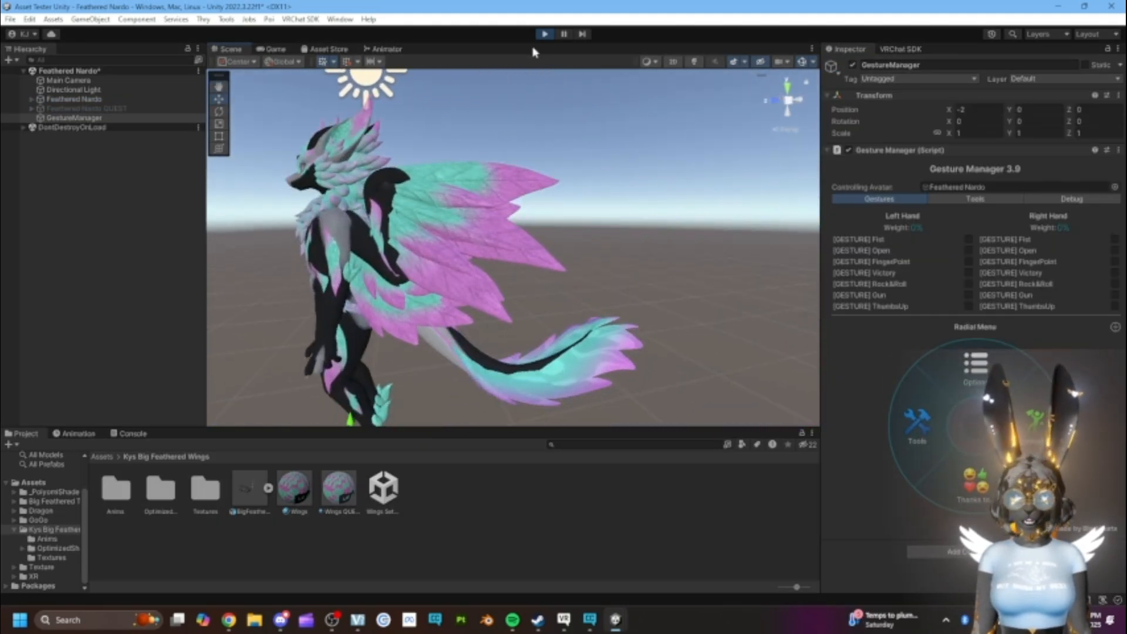
right_drag(584, 203, 499, 226)
middle_drag(645, 232, 510, 247)
right_drag(509, 248, 387, 250)
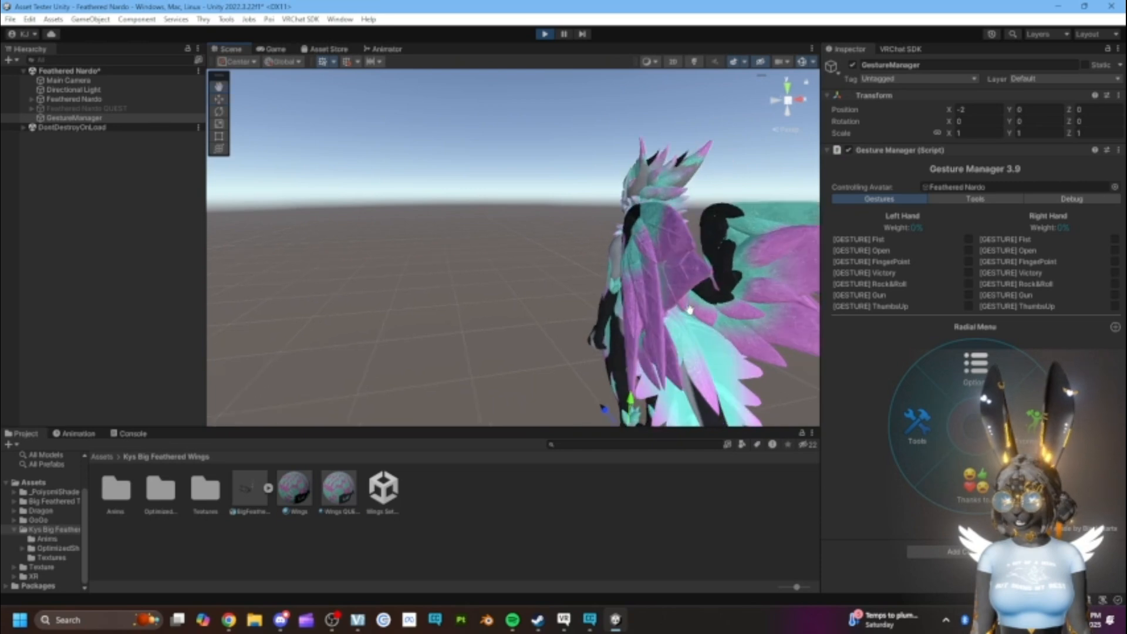
middle_drag(786, 294, 644, 304)
scroll(644, 305, down, 3)
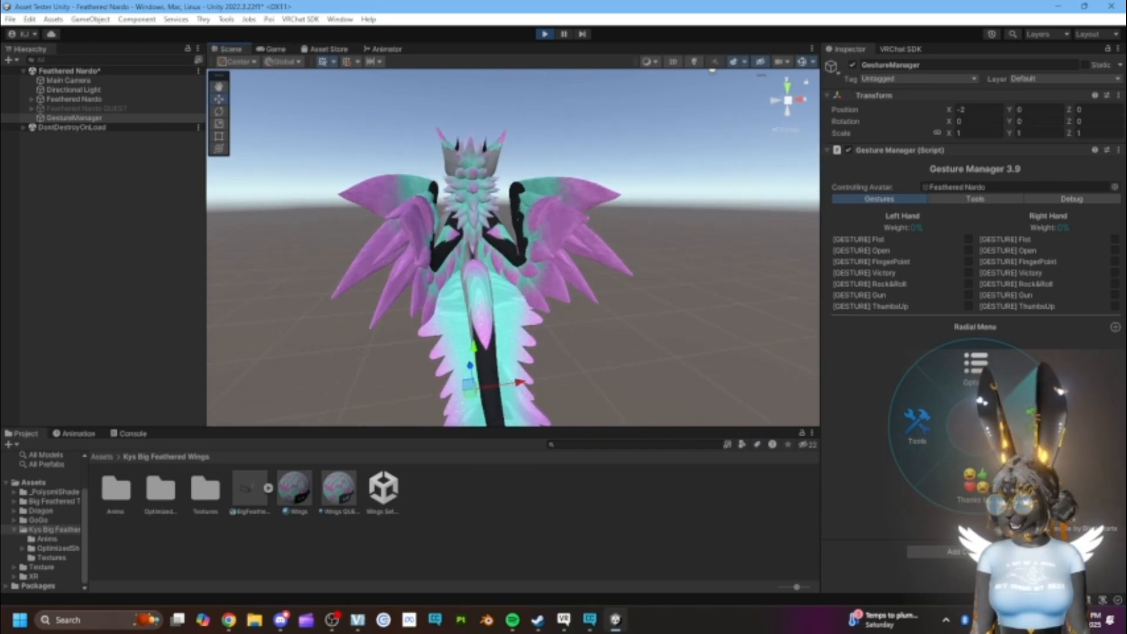
Step: Test the Wing Control puppet in the Body Controls section of the avatar's radial menu, and close the puppet
click(1032, 415)
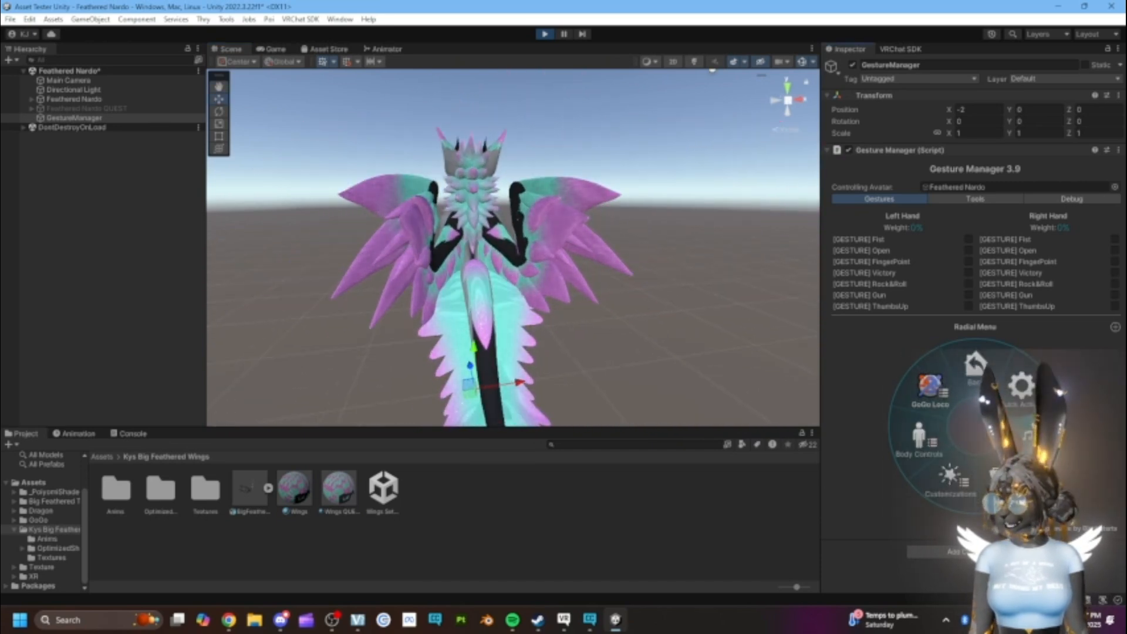
click(934, 444)
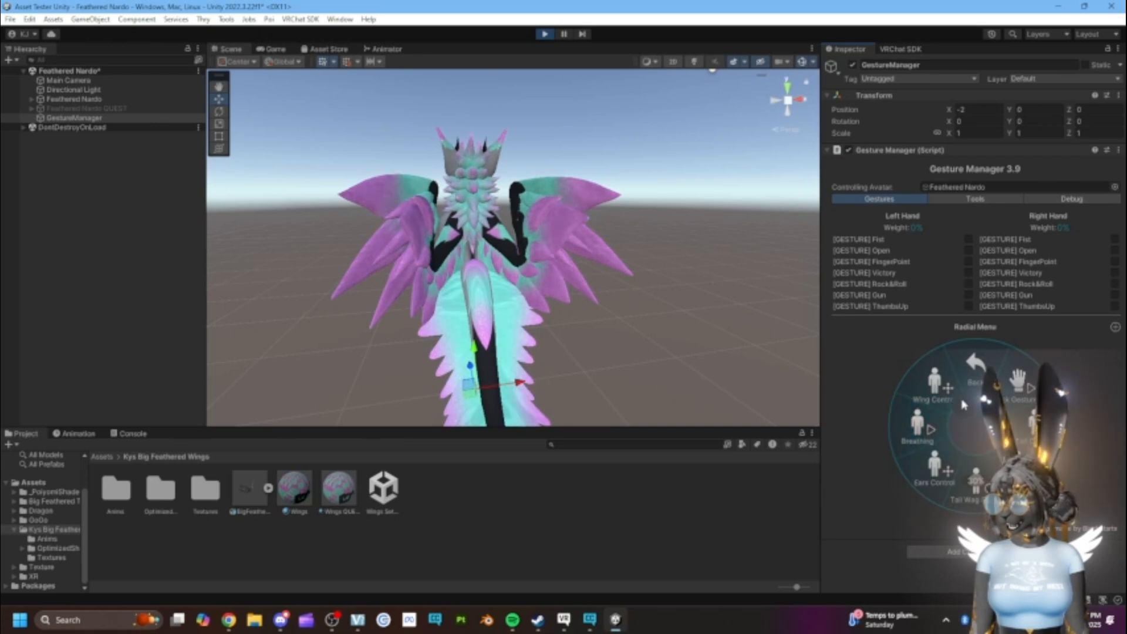
click(936, 400)
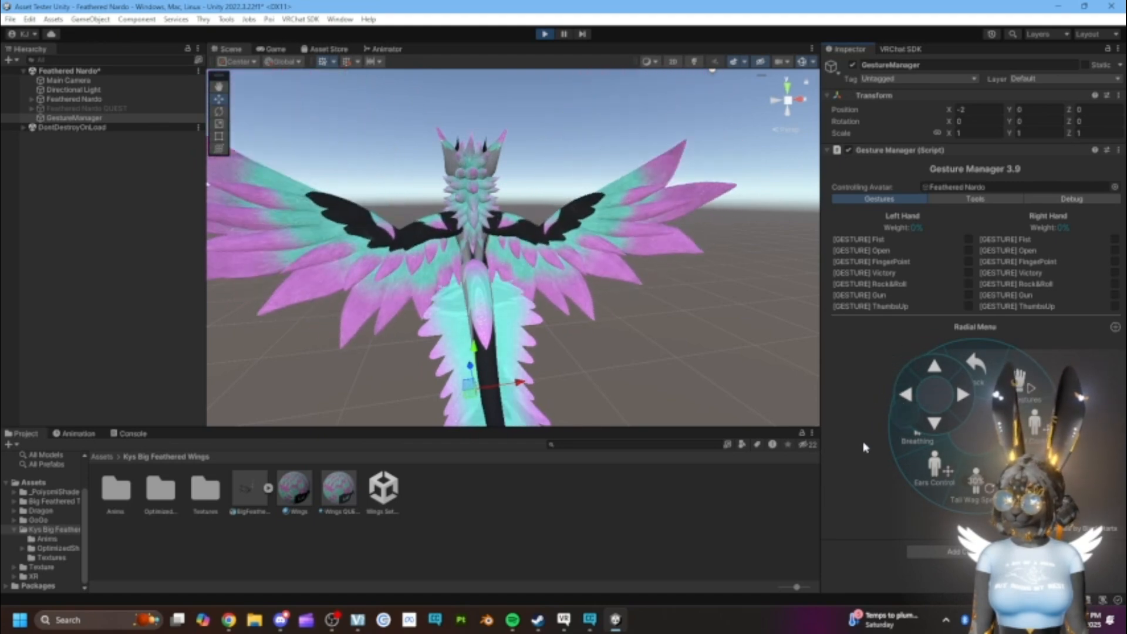
click(870, 408)
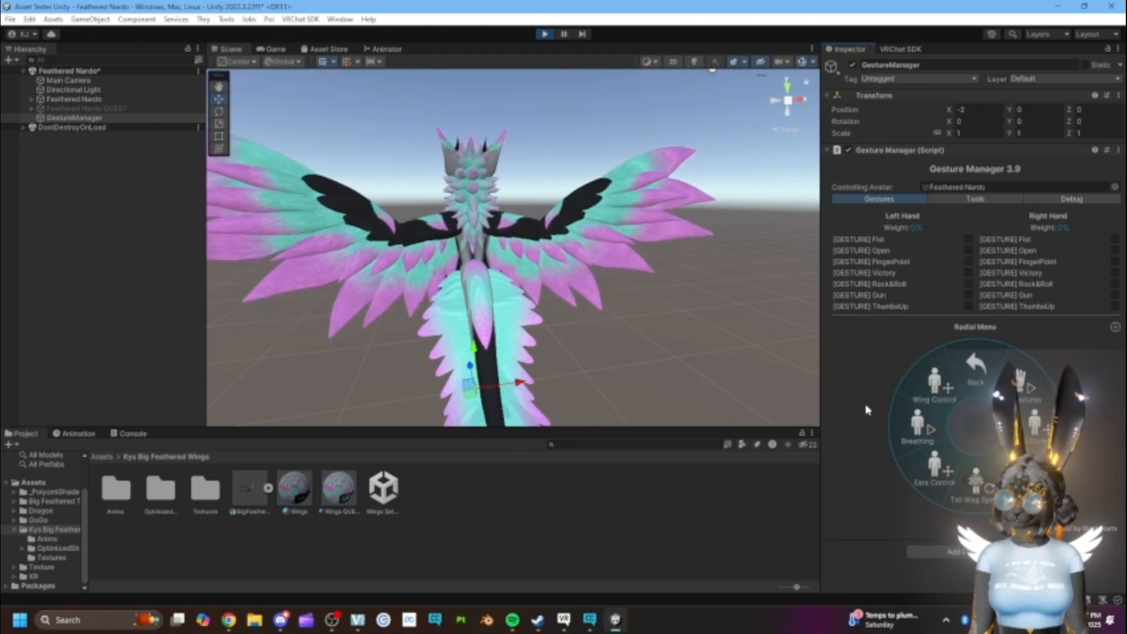